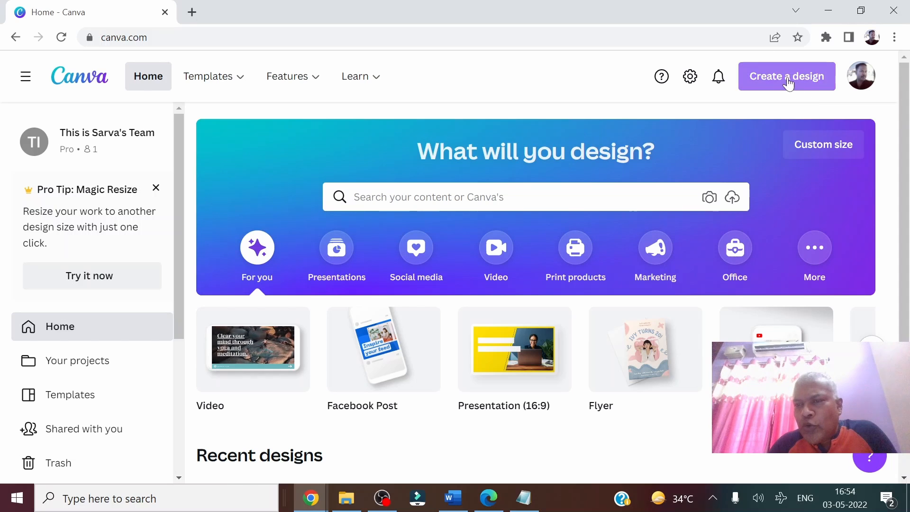
- Create a new flyer design and search its templates for "super market"
left_click(789, 83)
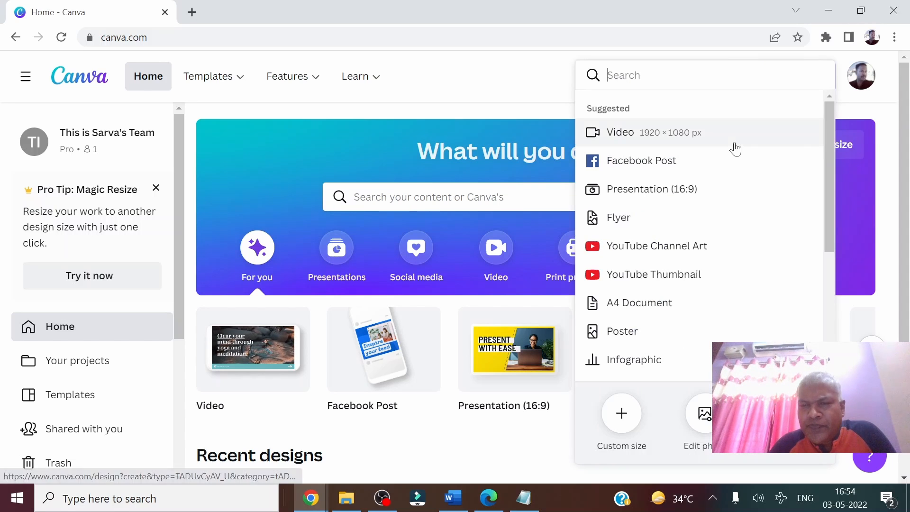
left_click(628, 230)
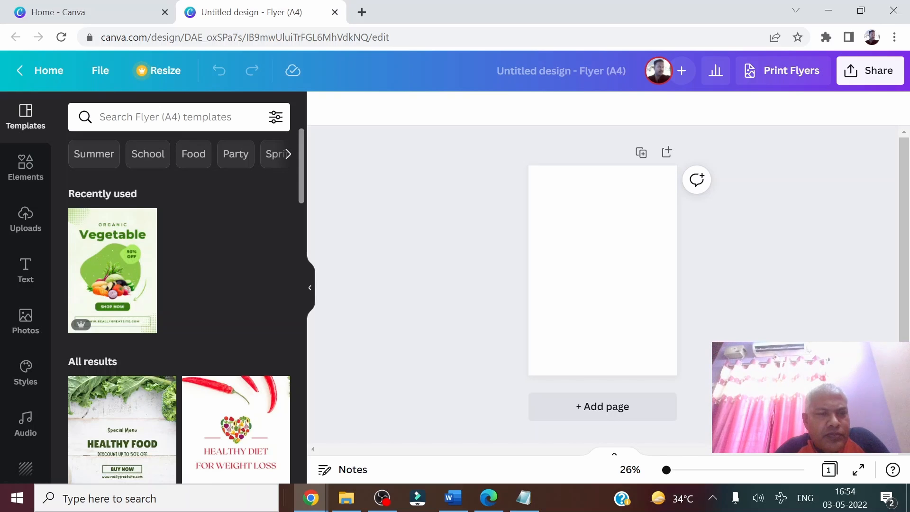
left_click(165, 117)
type("super market")
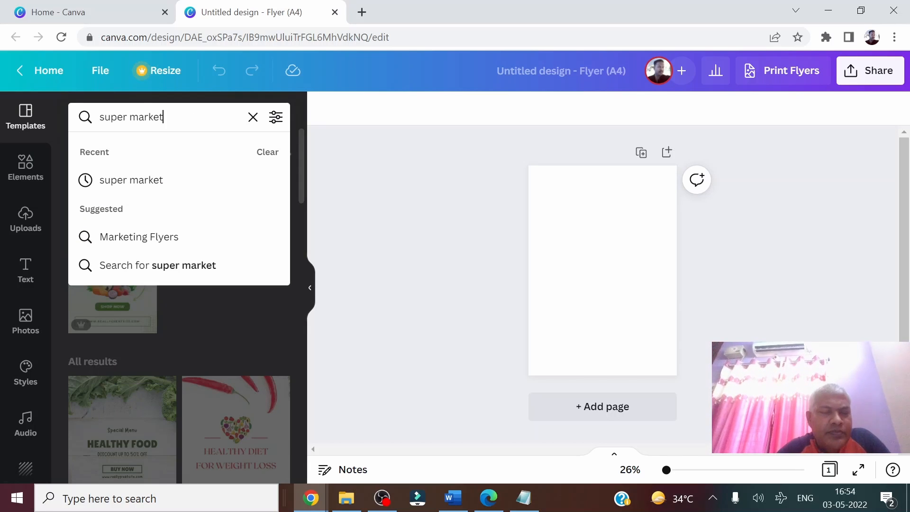
left_click(166, 179)
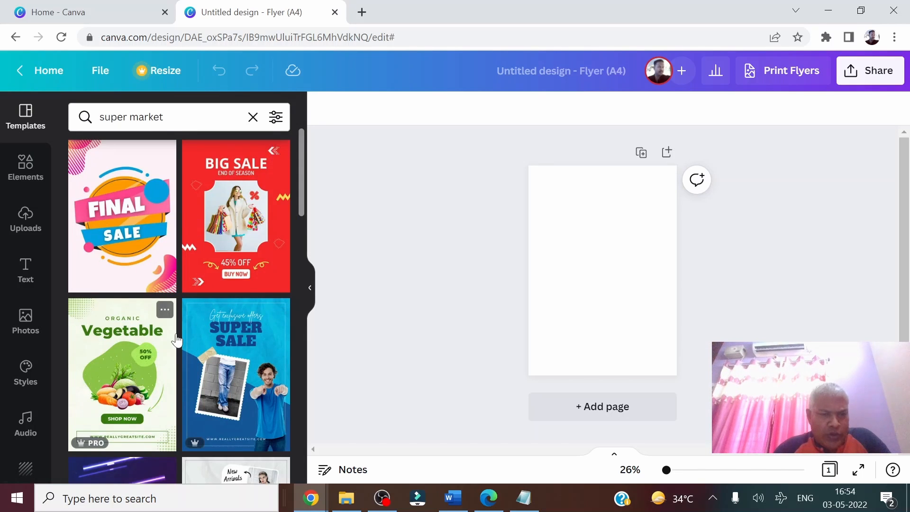
- Browse the "super market" flyer templates for a suitable design
scroll(172, 324, "down", 2)
scroll(172, 325, "down", 5)
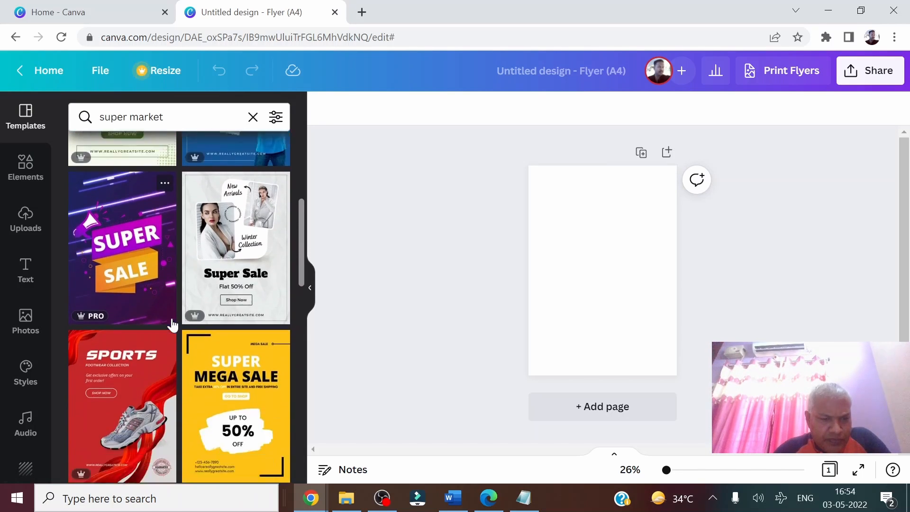
scroll(172, 325, "down", 2)
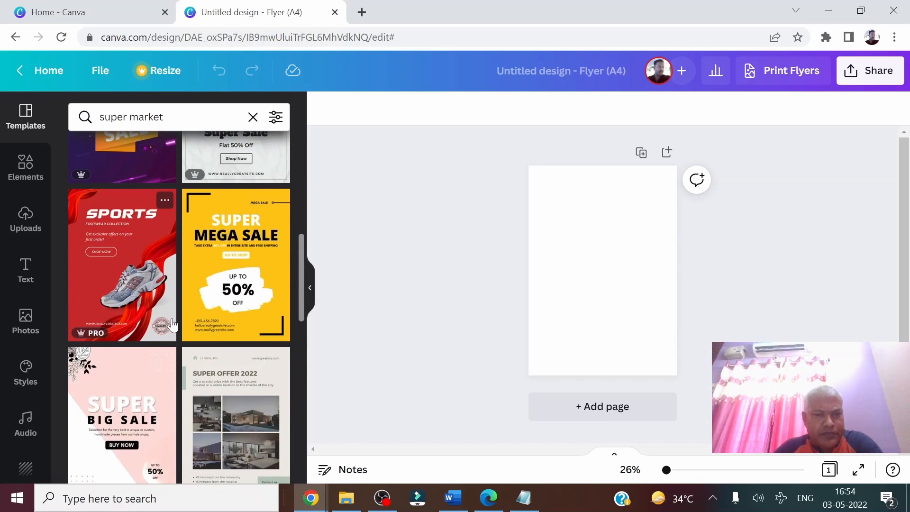
scroll(212, 274, "down", 2)
scroll(212, 274, "down", 2)
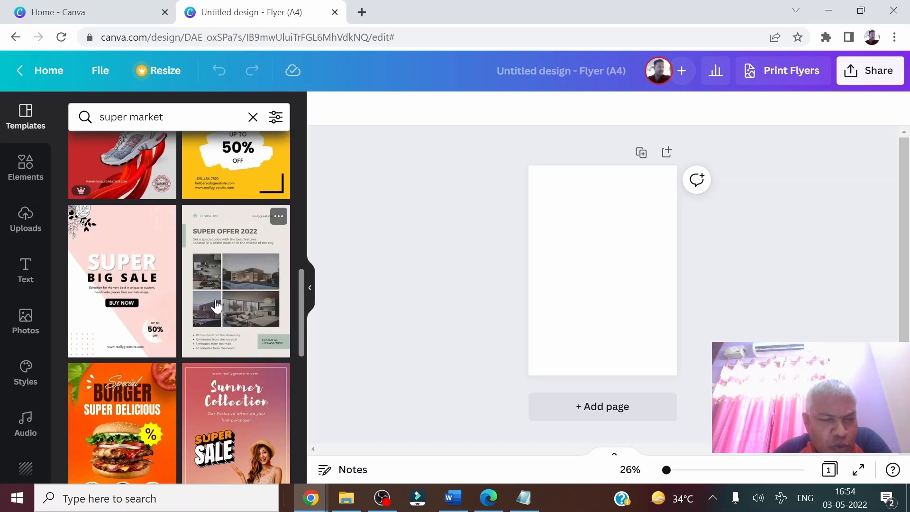
scroll(190, 370, "down", 2)
scroll(190, 371, "down", 4)
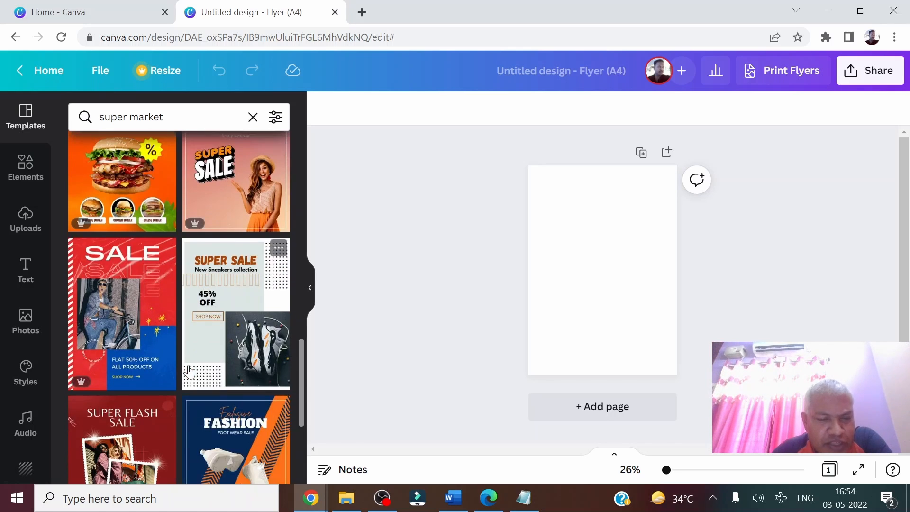
scroll(189, 370, "down", 6)
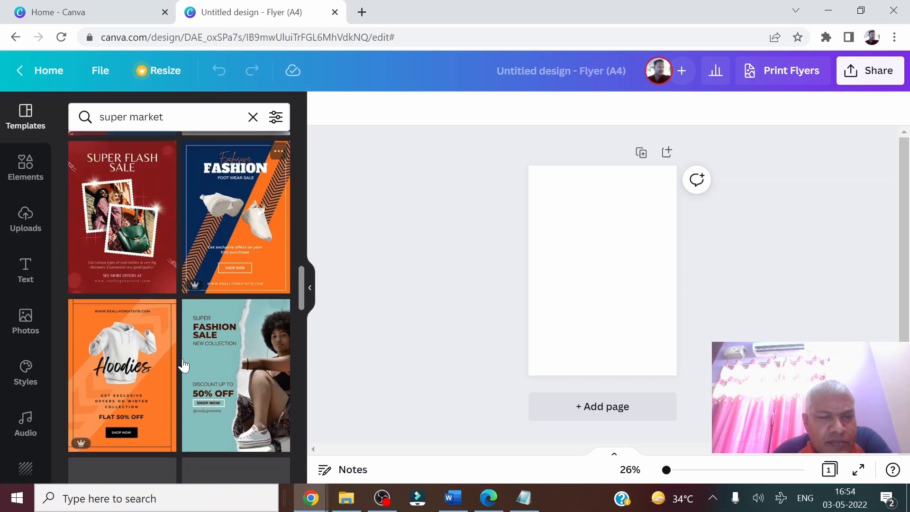
scroll(222, 267, "down", 3)
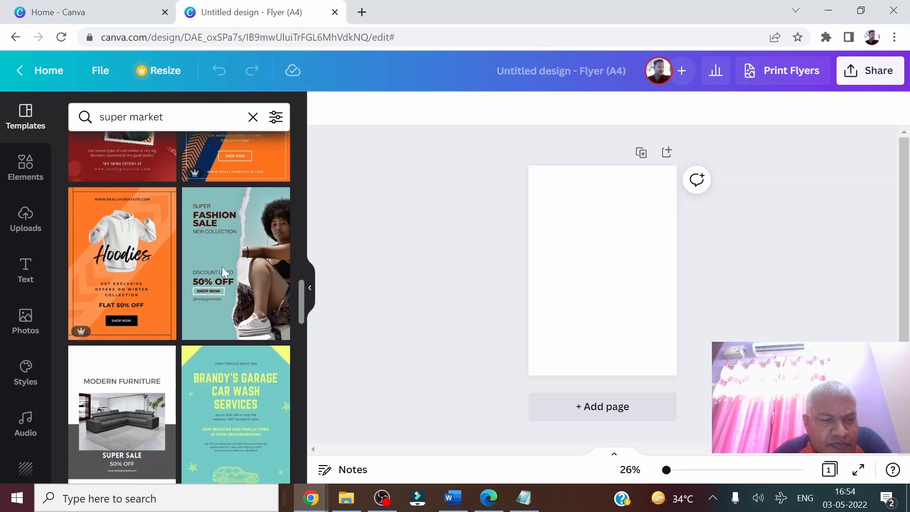
scroll(156, 342, "down", 4)
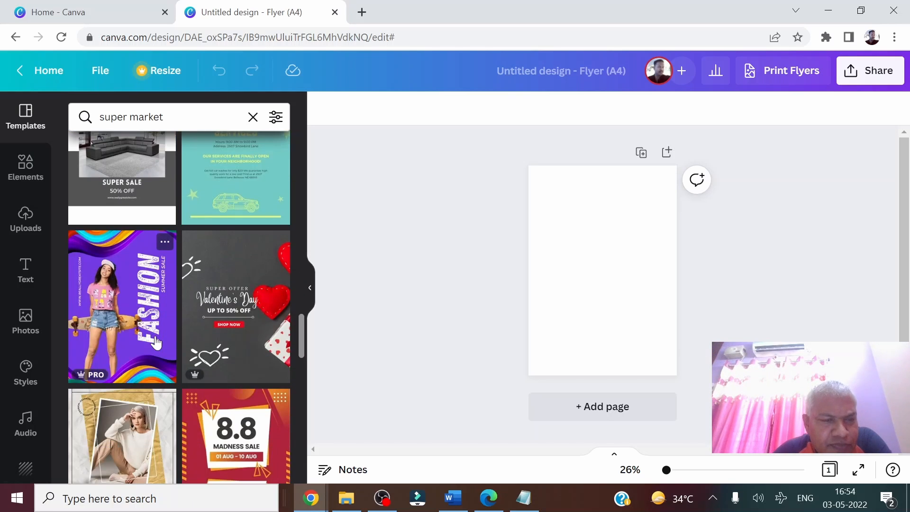
scroll(156, 342, "up", 15)
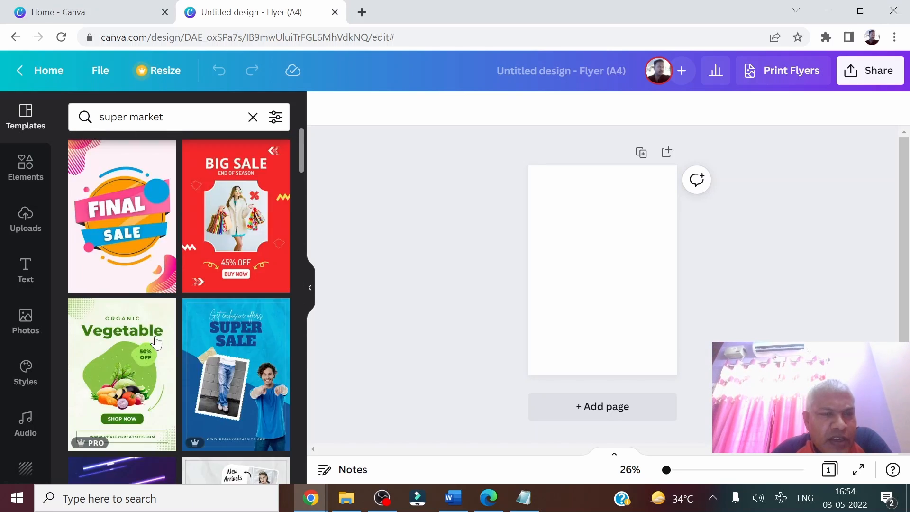
- Apply the green "Organic Vegetable" flyer template to the blank page
scroll(121, 298, "down", 1)
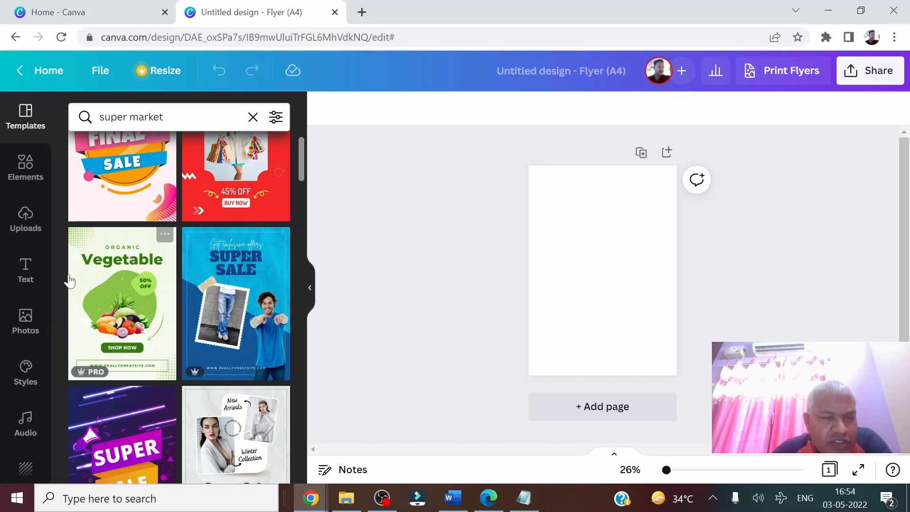
left_click(134, 262)
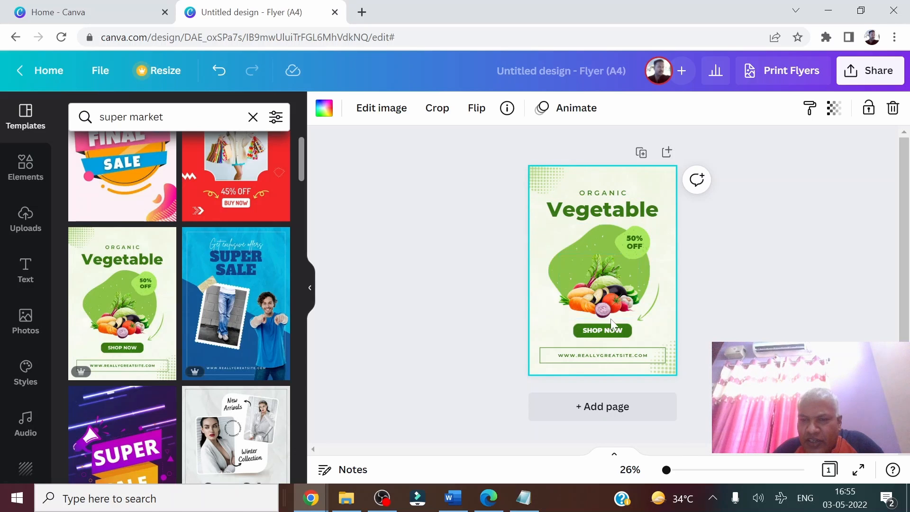
left_click(758, 288)
- Replace the small "ORGANIC" line with "BECOME HEALTHIIER" and move it up to the flyer's upper edge, clear of the "Vegetable" heading
left_click(630, 212)
left_click(624, 197)
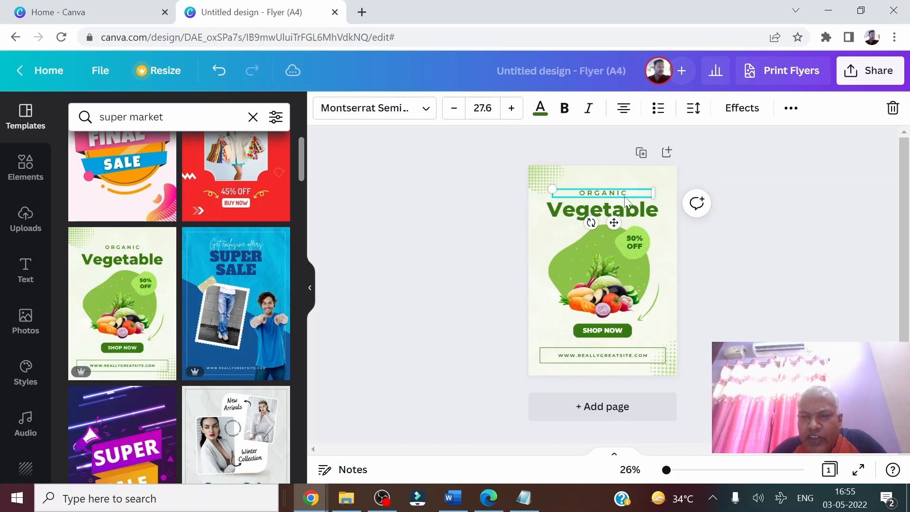
double_click(598, 194)
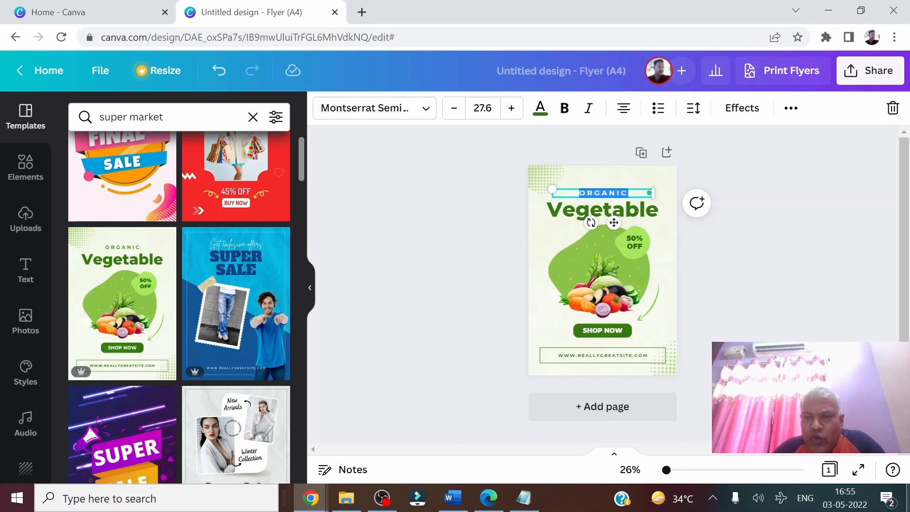
key("BackSpace")
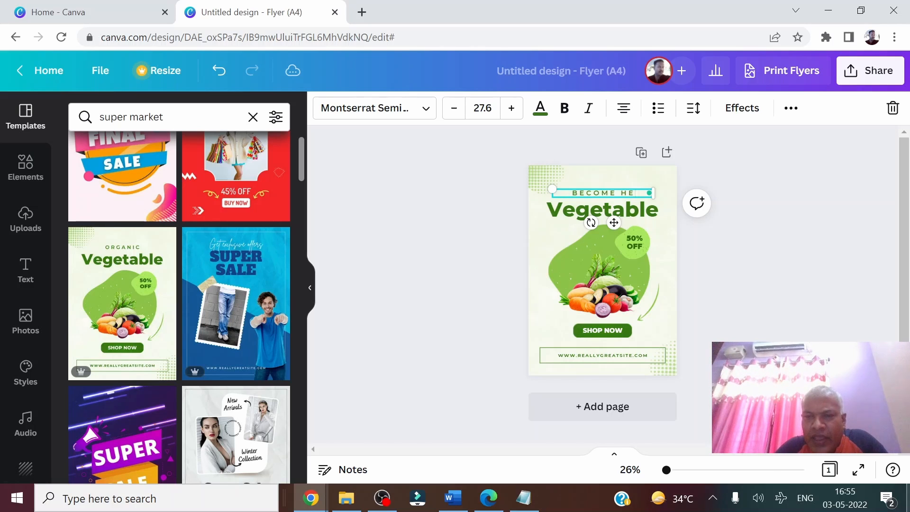
type("BECOME HEALTHIER")
key("BackSpace")
key("BackSpace")
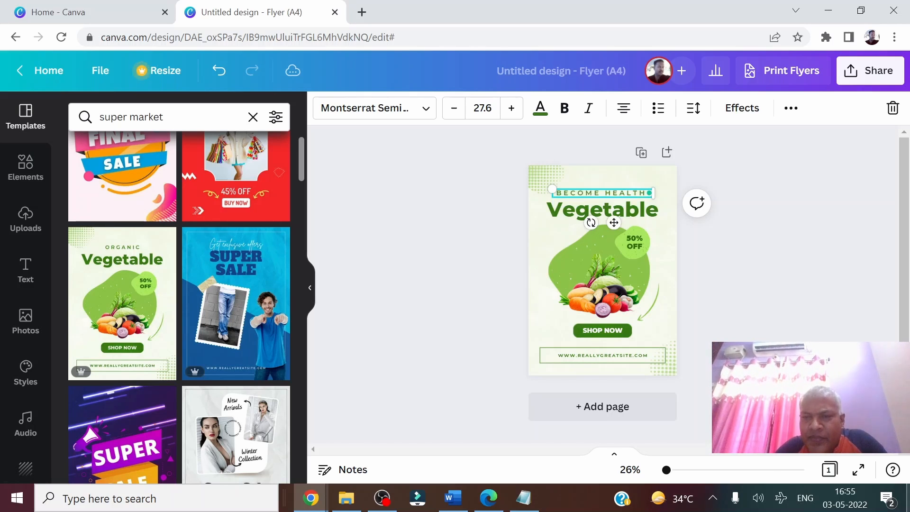
type("IER")
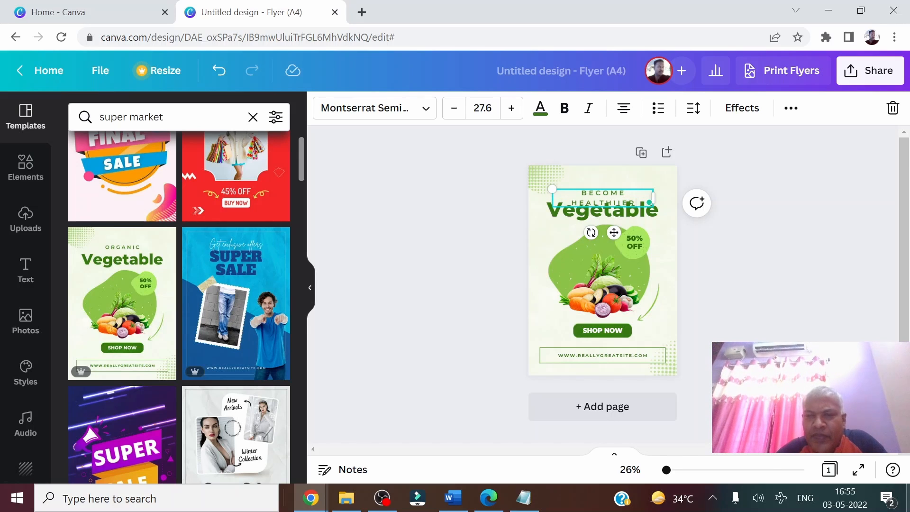
left_click(759, 286)
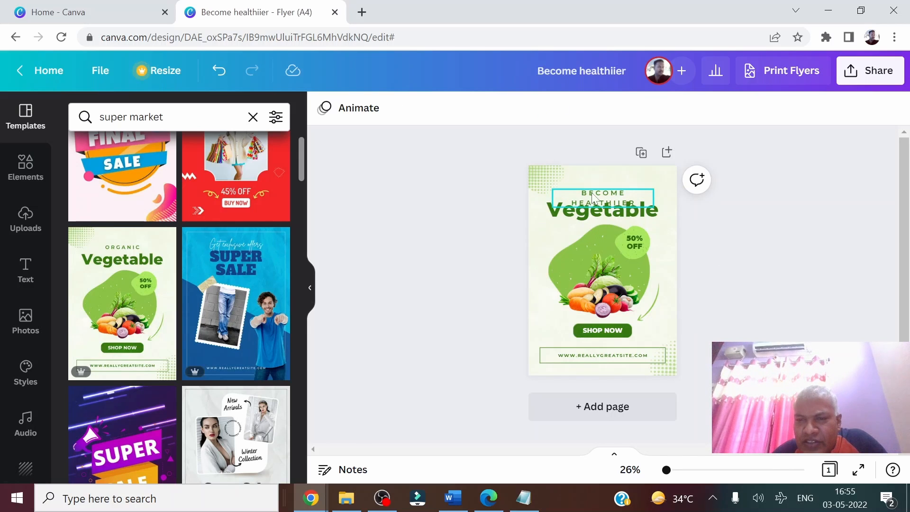
left_click_drag(601, 197, 616, 174)
left_click(742, 262)
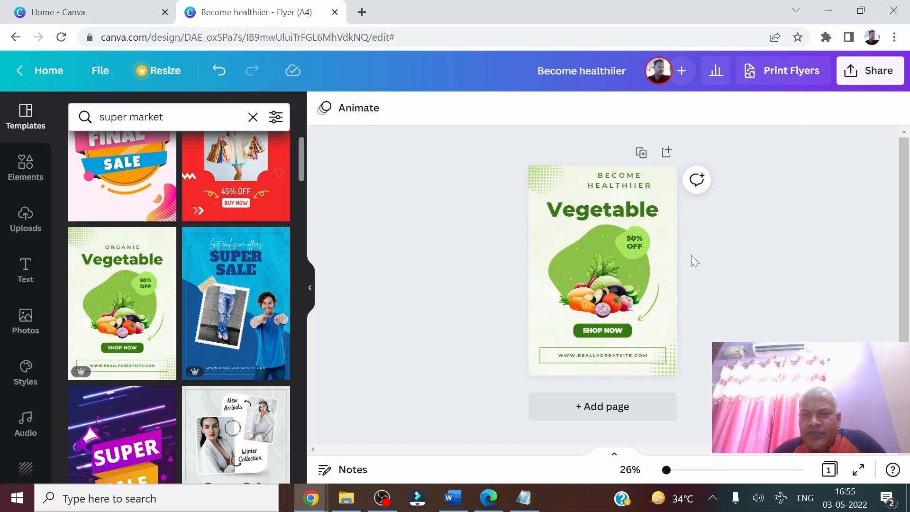
- Replace the "Vegetable" heading text with "Go for Organic Vegetables"
double_click(621, 221)
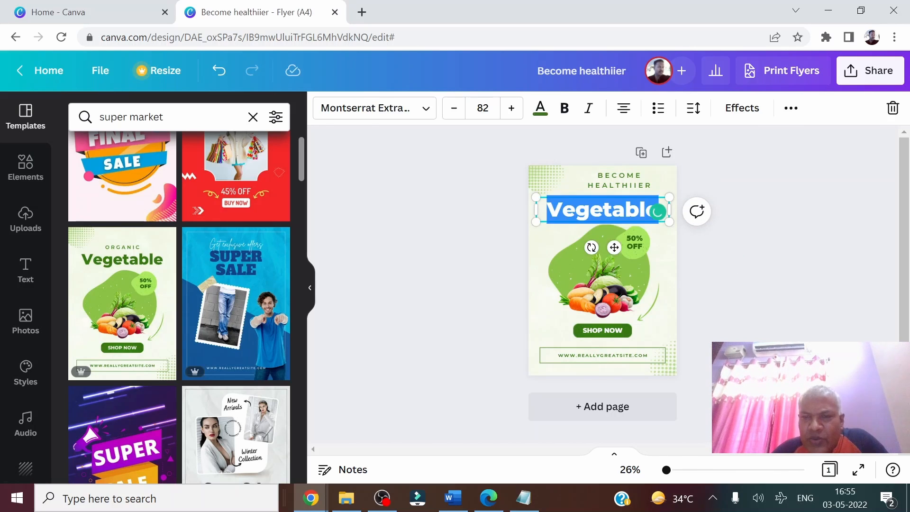
type("Go for O")
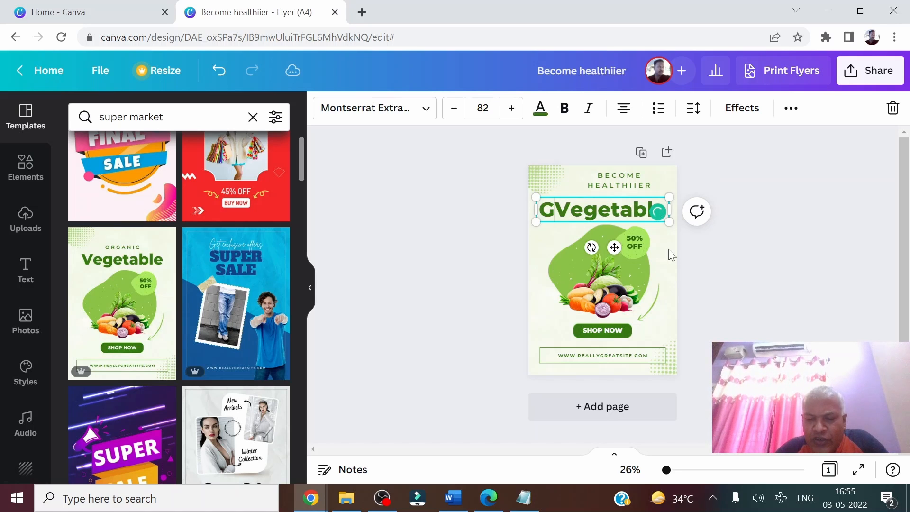
type("rganic Vegetable")
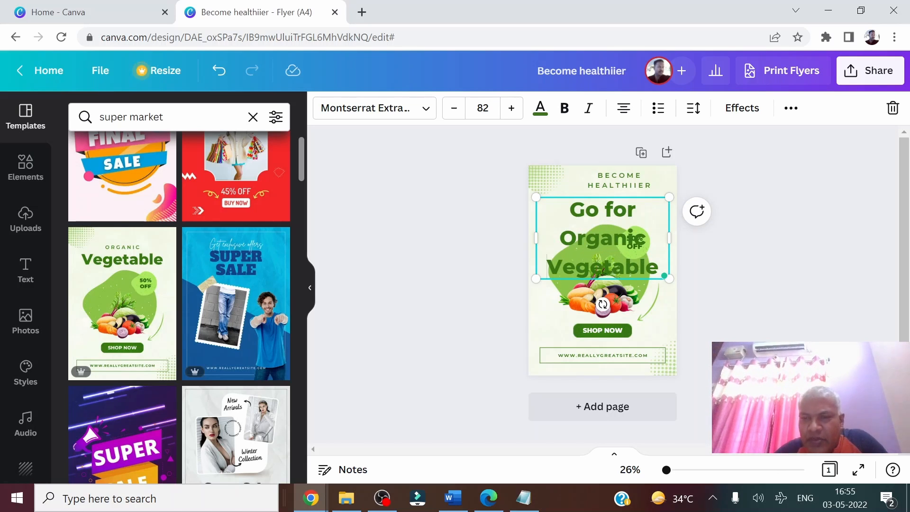
type("s")
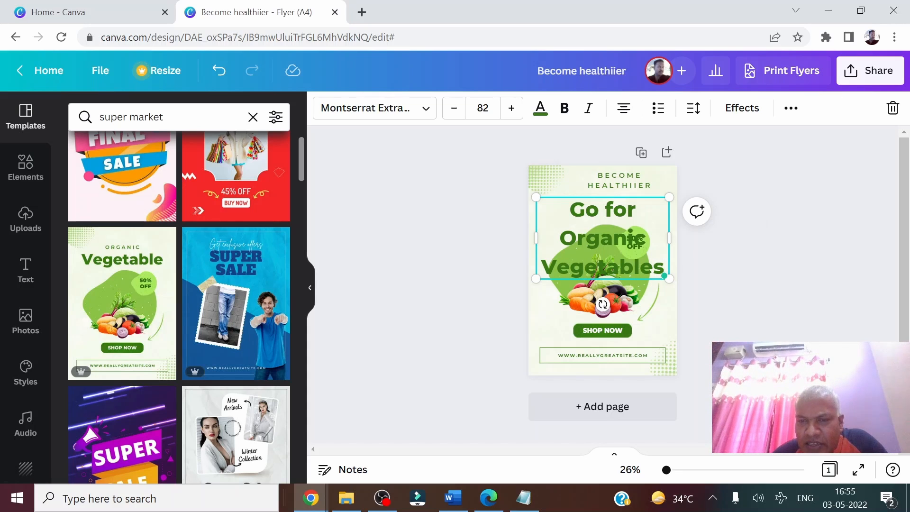
- Reduce the font size of the whole "Go for Organic Vegetables" heading to about 39 so it fits on two lines above the picture
left_click_drag(570, 210, 679, 281)
left_click(780, 236)
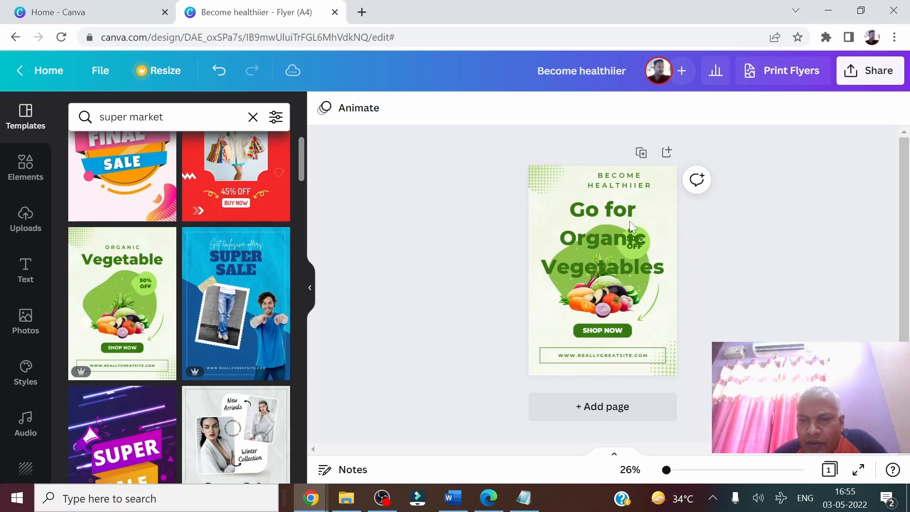
left_click(573, 208)
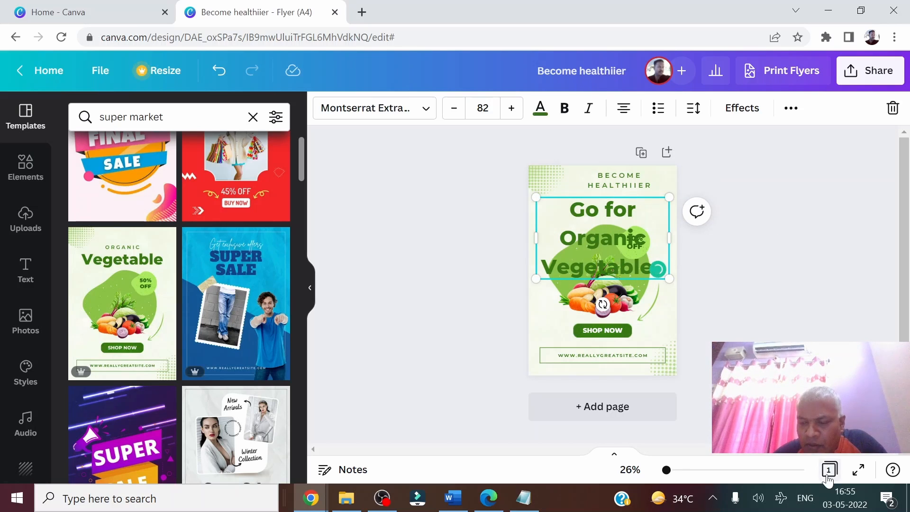
key("shift+Right")
key("shift+Right")
key("shift+Right")
key("shift+Right")
key("shift+Right")
key("shift+Right")
key("shift+Right")
key("shift+Right")
key("shift+Right")
key("shift+Right")
key("shift+Right")
key("shift+Right")
key("shift+Right")
key("shift+Right")
key("shift+Right")
key("shift+Right")
key("shift+Right")
key("shift+Right")
key("shift+Right")
key("shift+Right")
key("shift+Right")
key("shift+Right")
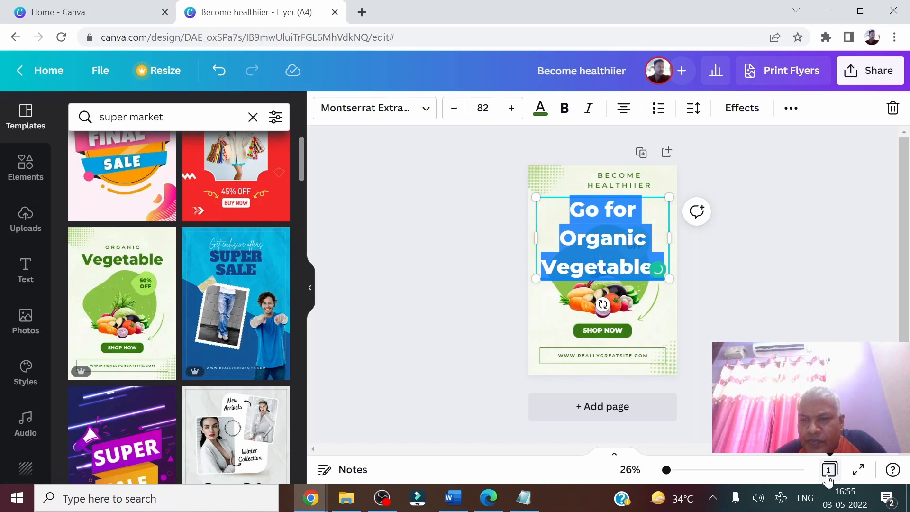
left_click(455, 109)
left_click(455, 109)
left_click(456, 110)
left_click(455, 109)
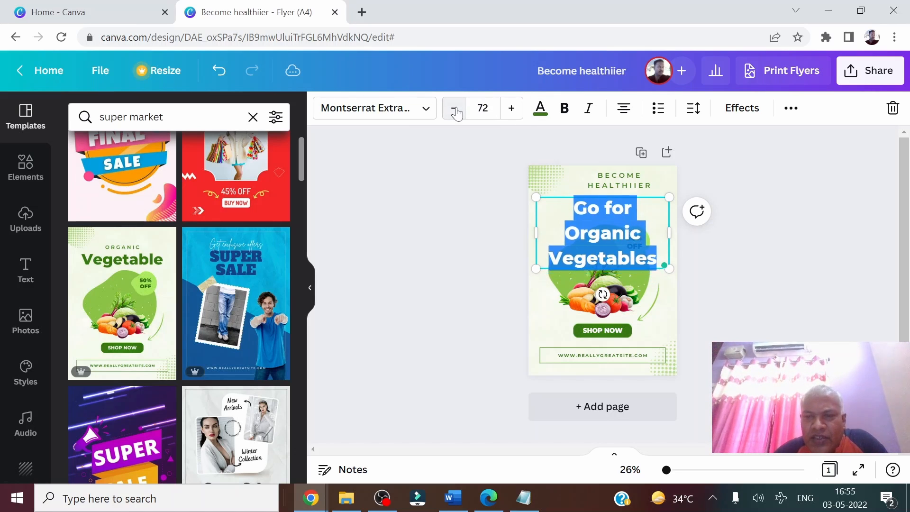
left_click(455, 109)
left_click(455, 109)
left_click(455, 109)
left_click(455, 109)
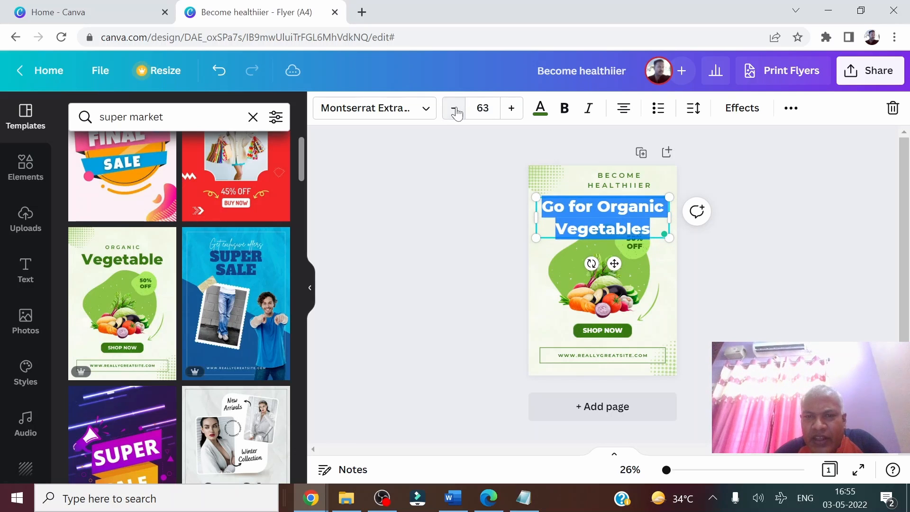
left_click(455, 109)
left_click(455, 109)
left_click(456, 109)
left_click(456, 110)
left_click(456, 110)
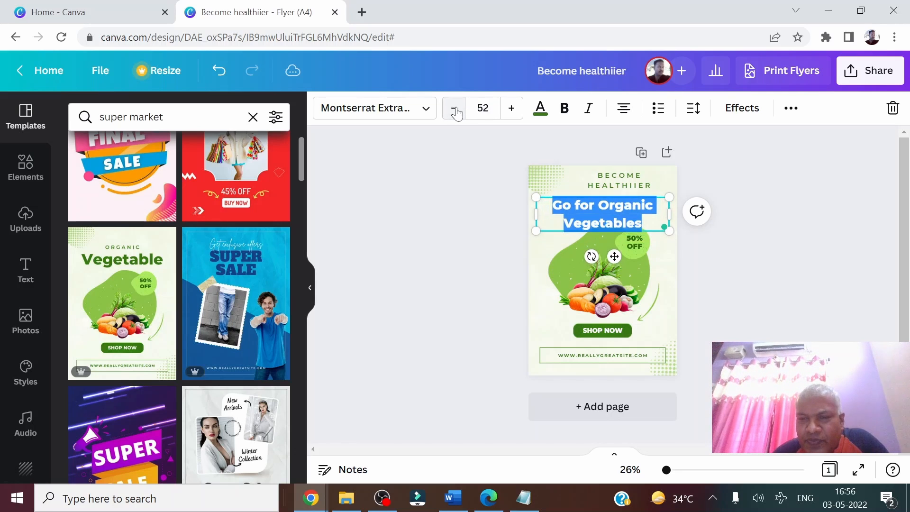
left_click(456, 110)
left_click(456, 110)
left_click(456, 110)
left_click(456, 110)
left_click(456, 110)
left_click(456, 110)
left_click(456, 110)
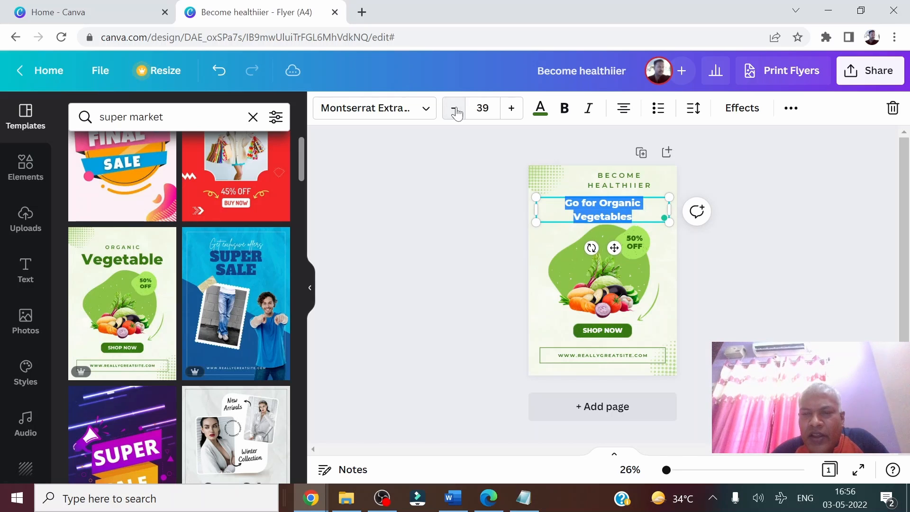
left_click(456, 110)
left_click(807, 265)
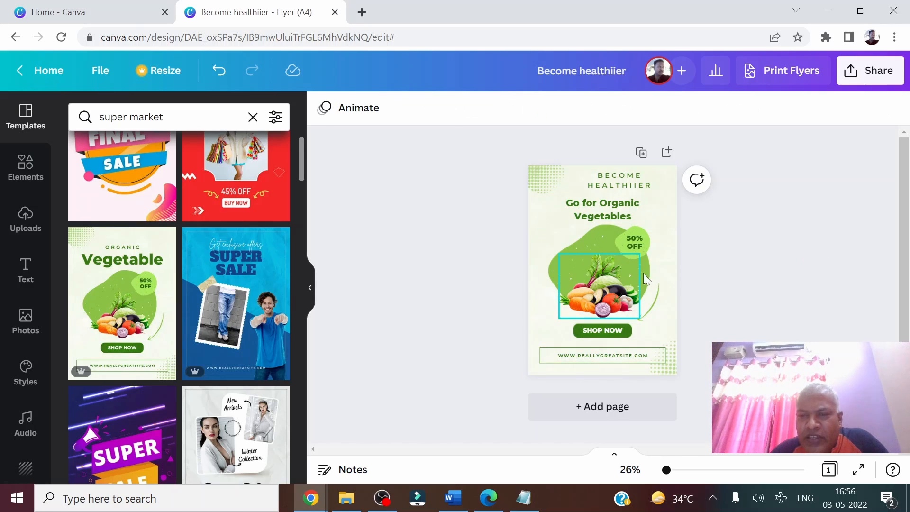
- Change the discount badge's text to "30% OFF"
left_click(636, 247)
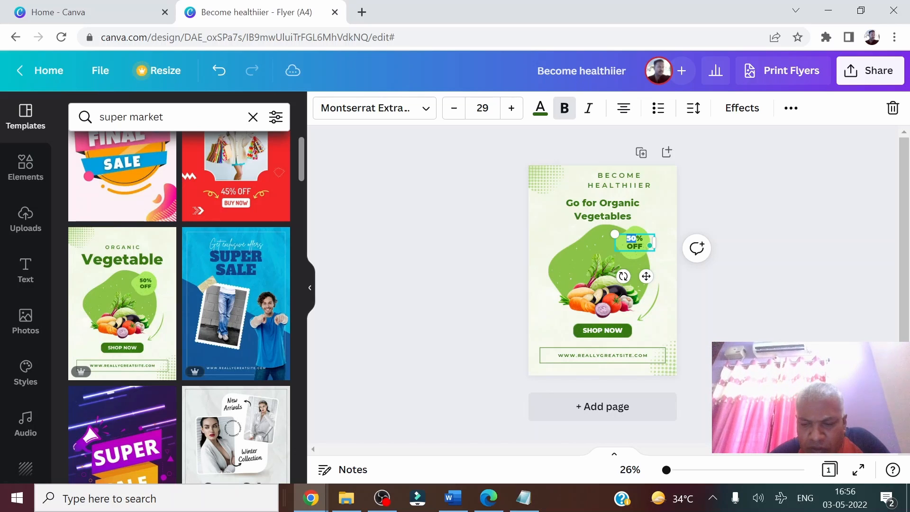
key("Tab")
left_click(741, 256)
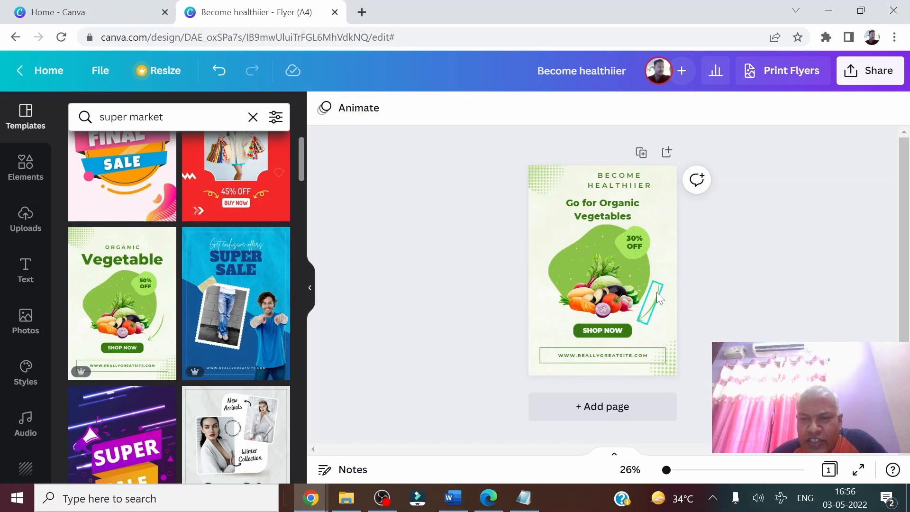
- Delete the vegetable picture from the green shape and search the photo library for "vegetables"
left_click(603, 305)
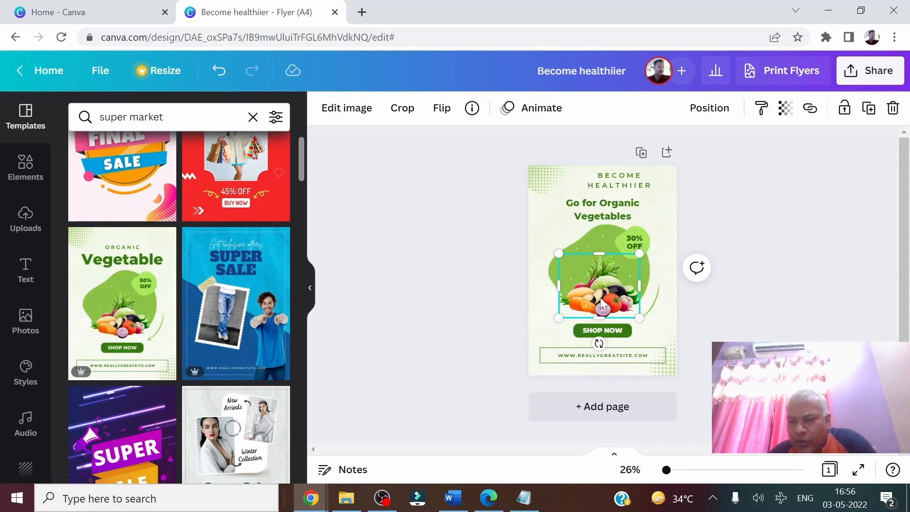
key("Delete")
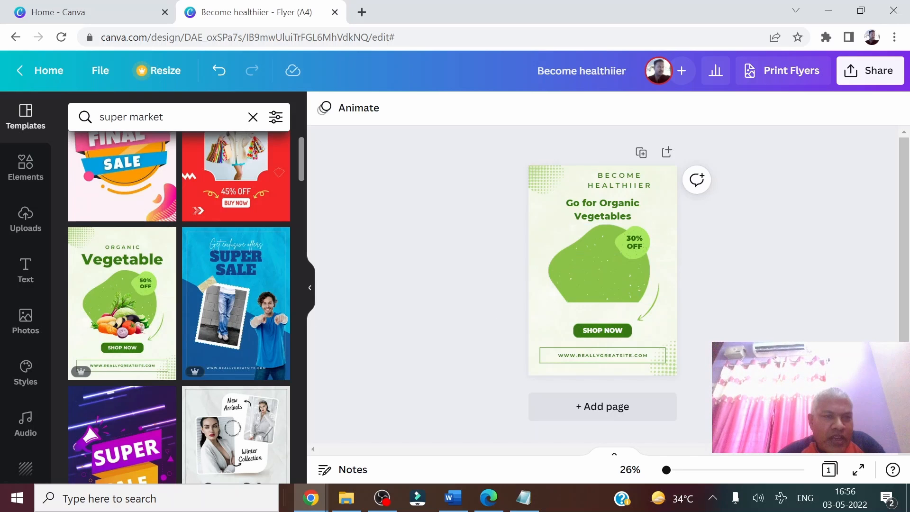
left_click_drag(178, 117, 3, 123)
key("BackSpace")
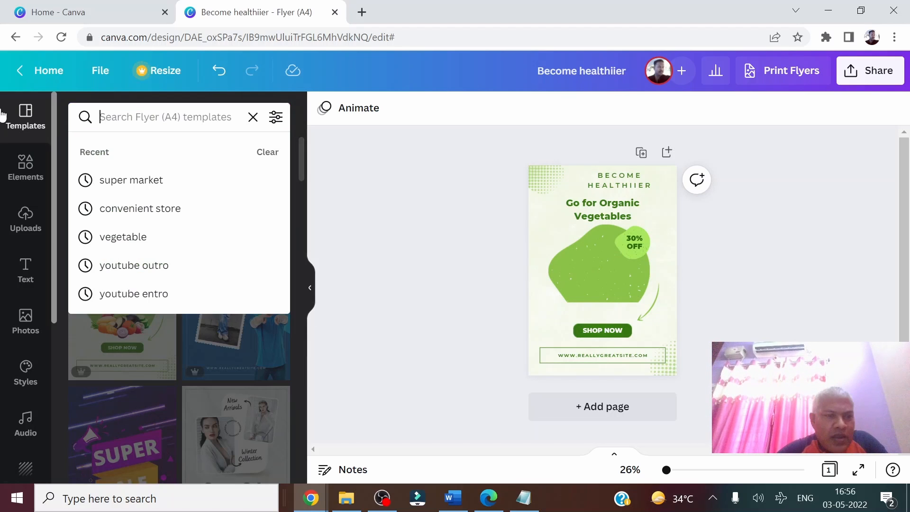
left_click(26, 322)
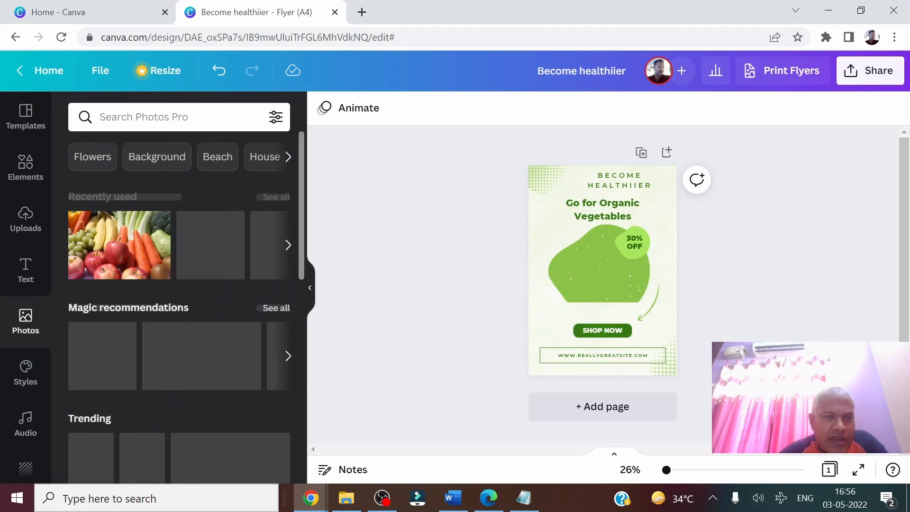
type("veg")
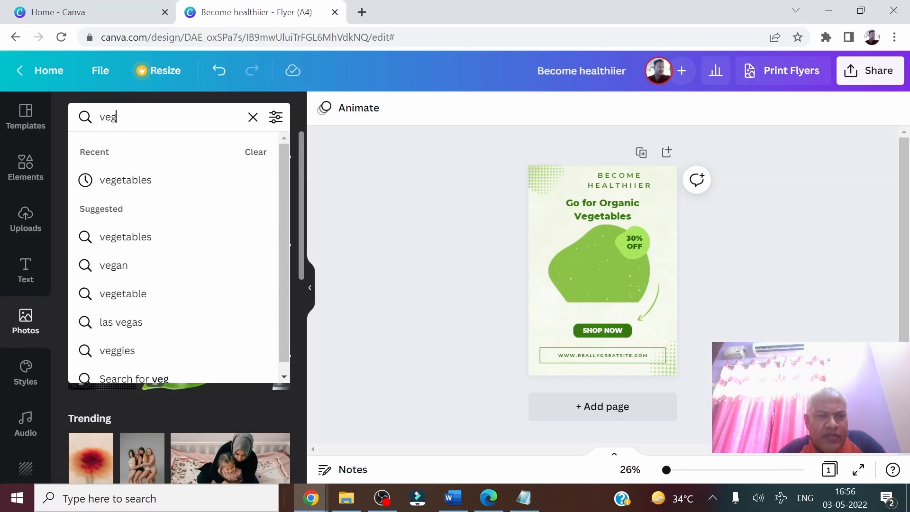
type("etables")
key("Return")
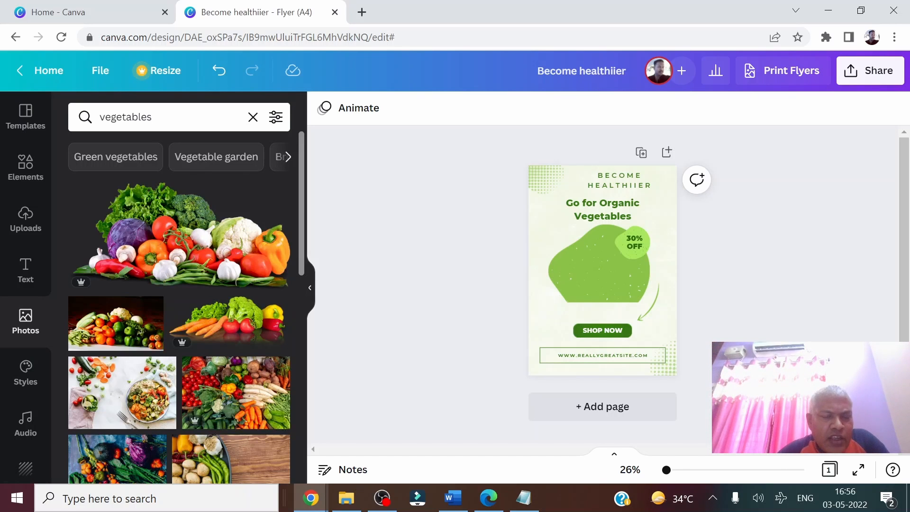
- Look through the vegetable photos for cut-out pictures that could fill the flyer's empty green shape
scroll(150, 256, "down", 10)
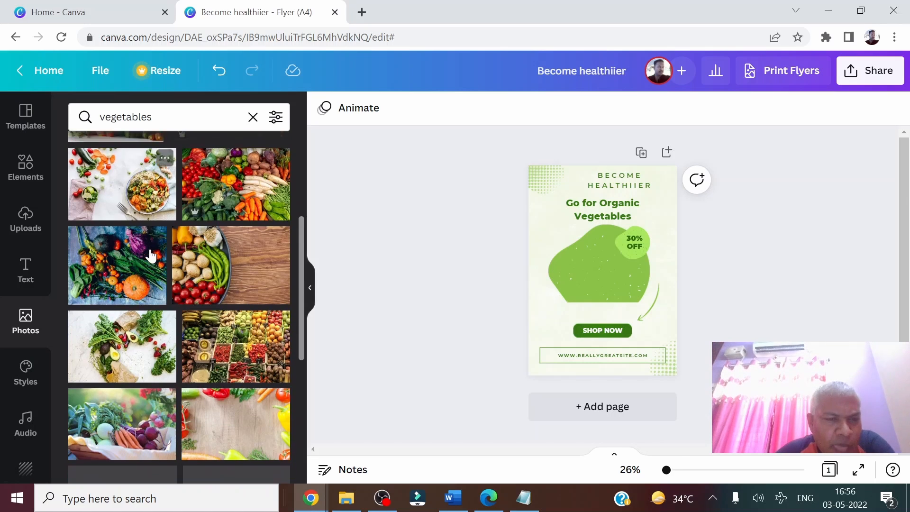
scroll(137, 315, "down", 5)
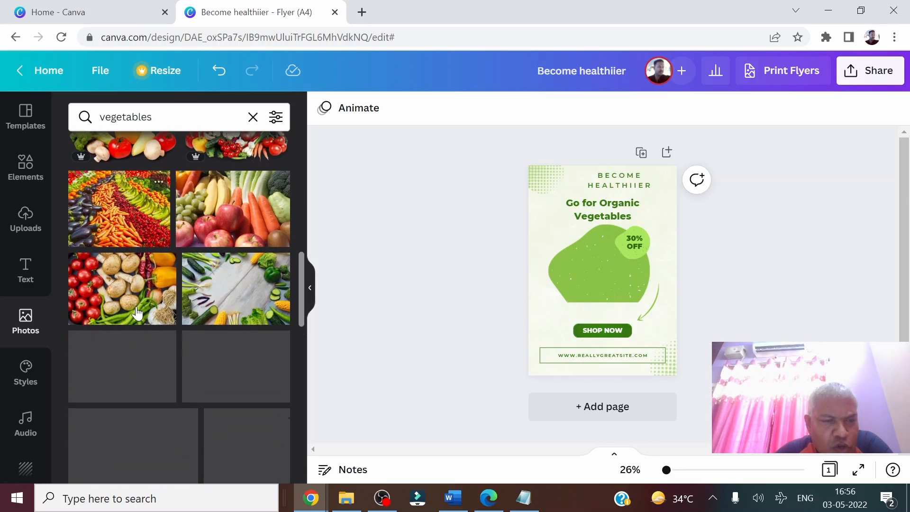
scroll(192, 332, "down", 2)
scroll(192, 336, "down", 7)
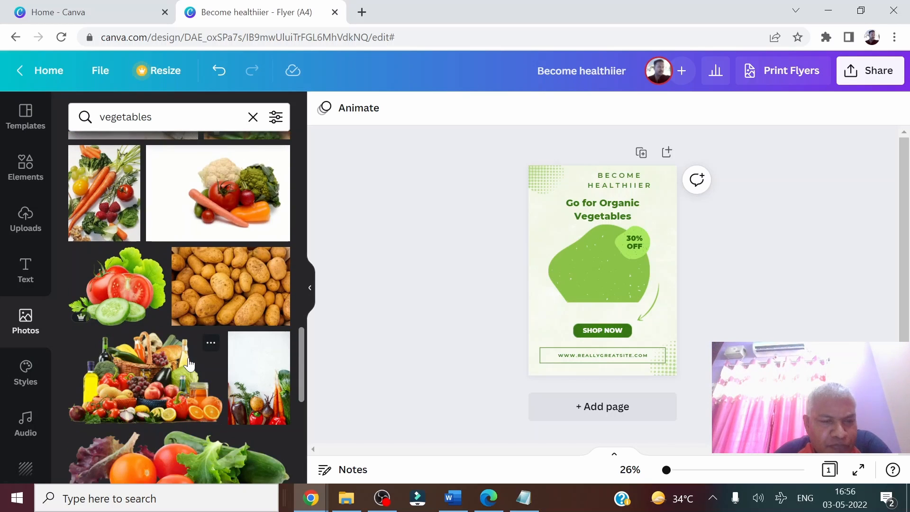
scroll(190, 332, "down", 5)
scroll(189, 363, "down", 8)
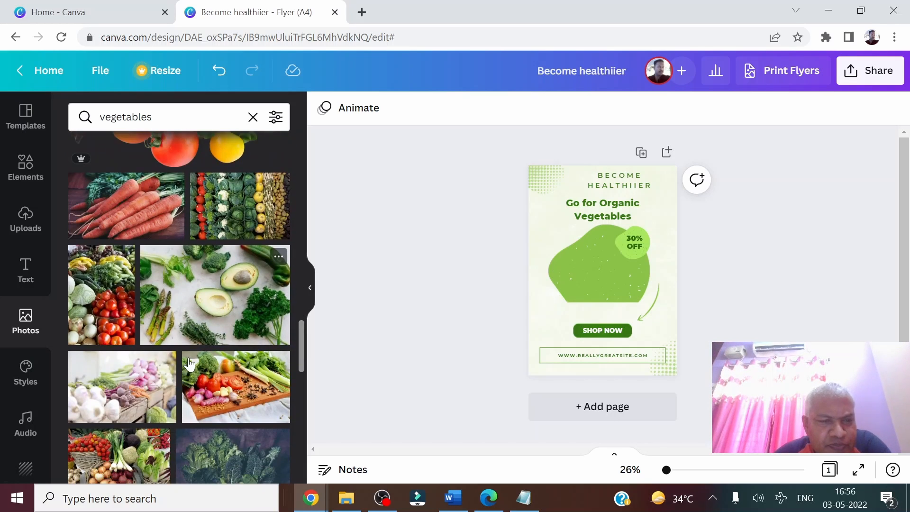
scroll(188, 363, "down", 8)
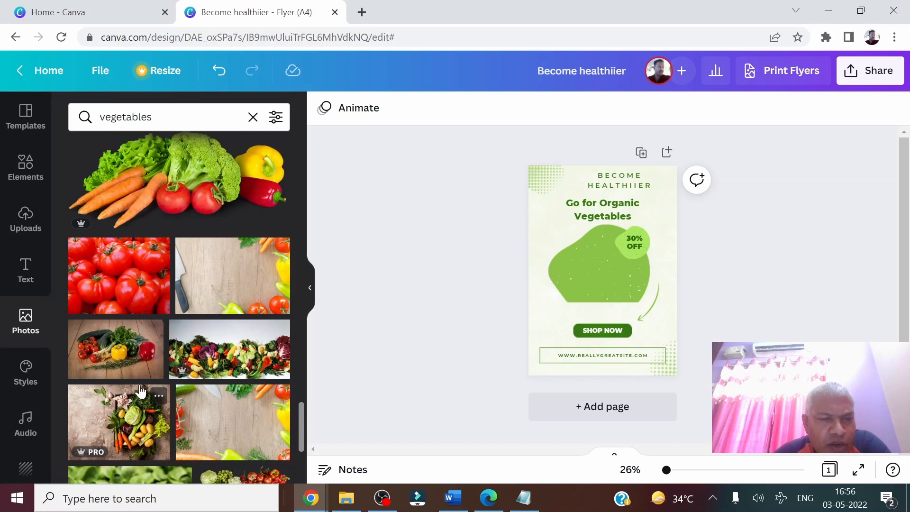
scroll(140, 391, "up", 2)
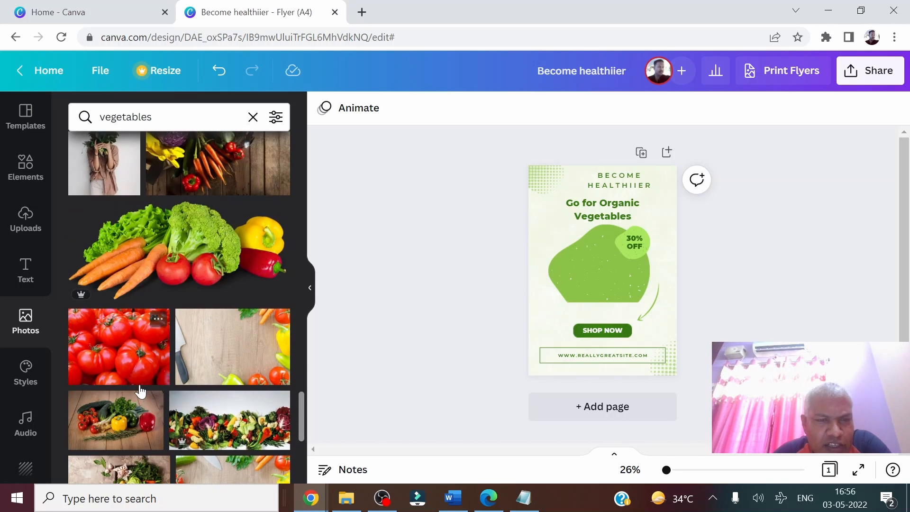
scroll(163, 375, "up", 4)
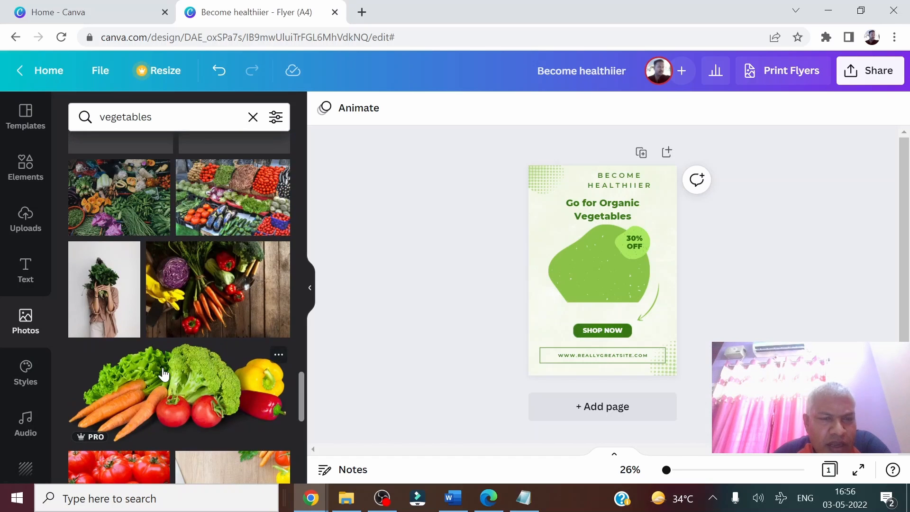
scroll(164, 372, "up", 5)
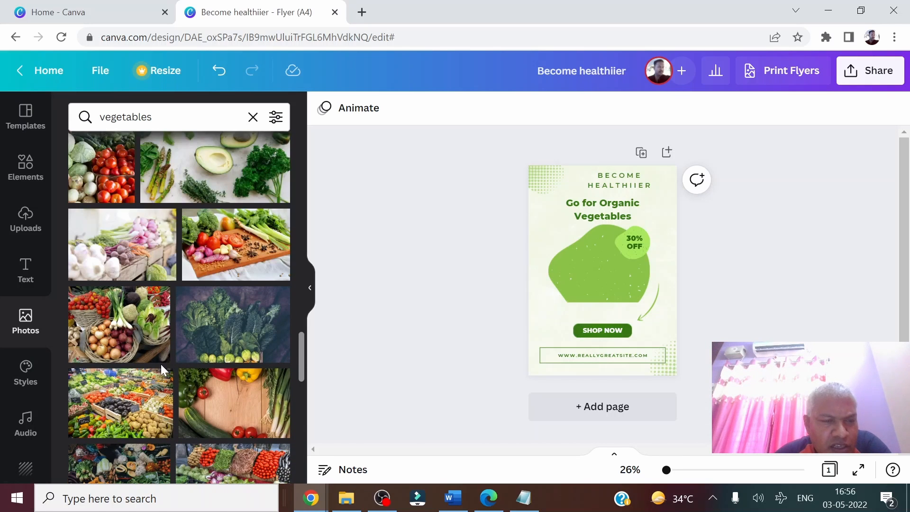
scroll(157, 351, "down", 8)
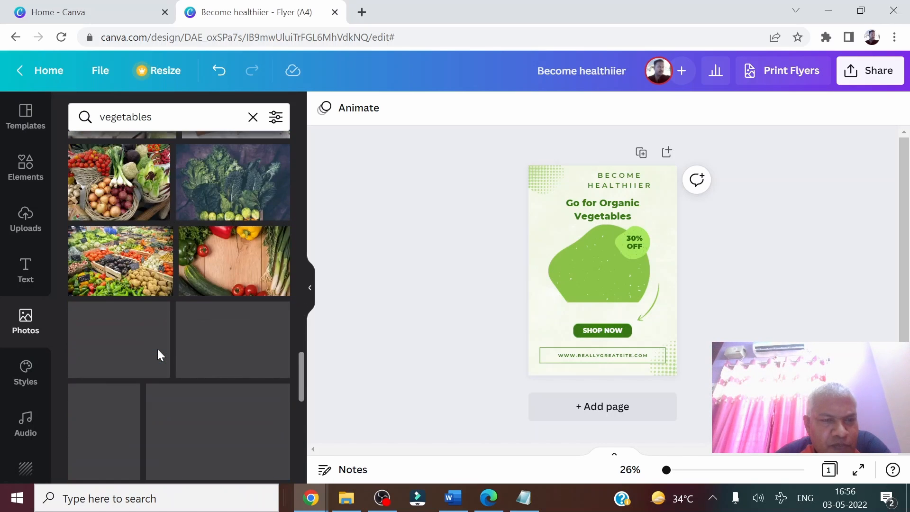
scroll(164, 343, "down", 8)
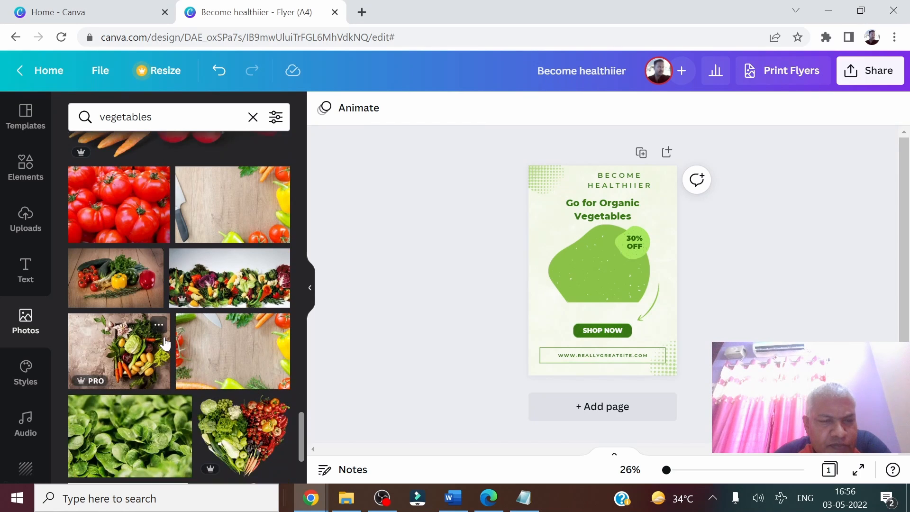
scroll(164, 337, "down", 6)
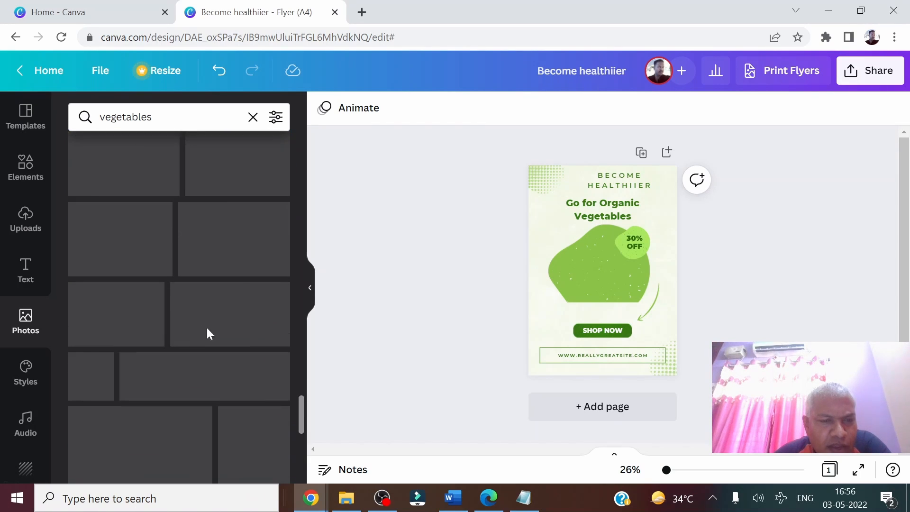
scroll(171, 395, "down", 3)
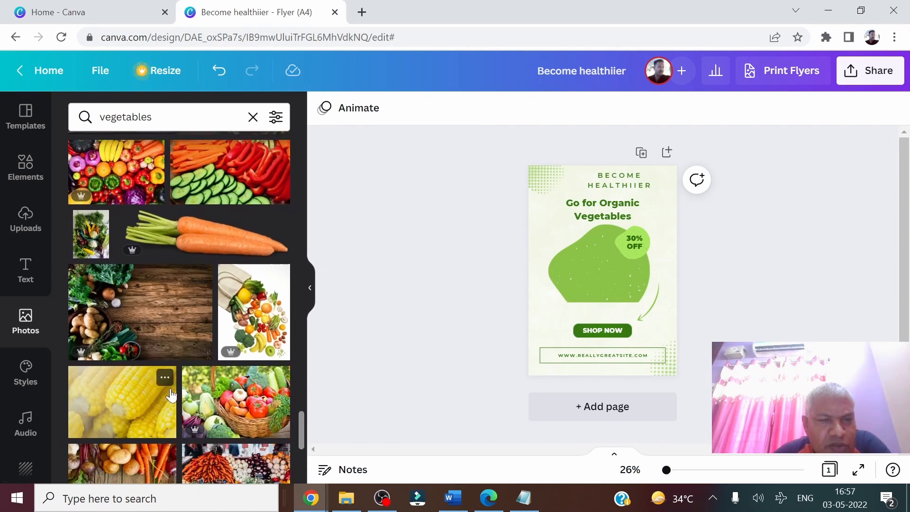
scroll(172, 395, "down", 2)
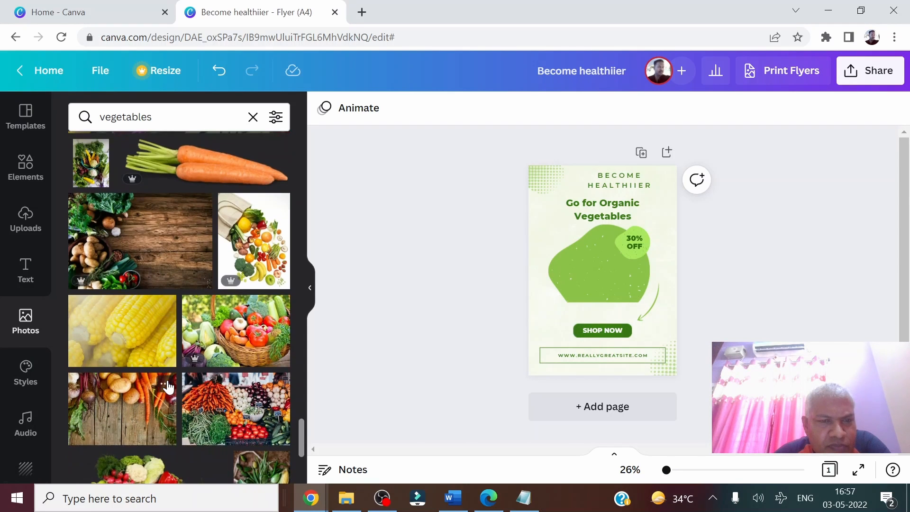
- Add the cut-out carrots photo, shrink it to about half size and rotate it nearly upright at the green shape's left edge
scroll(173, 391, "up", 4)
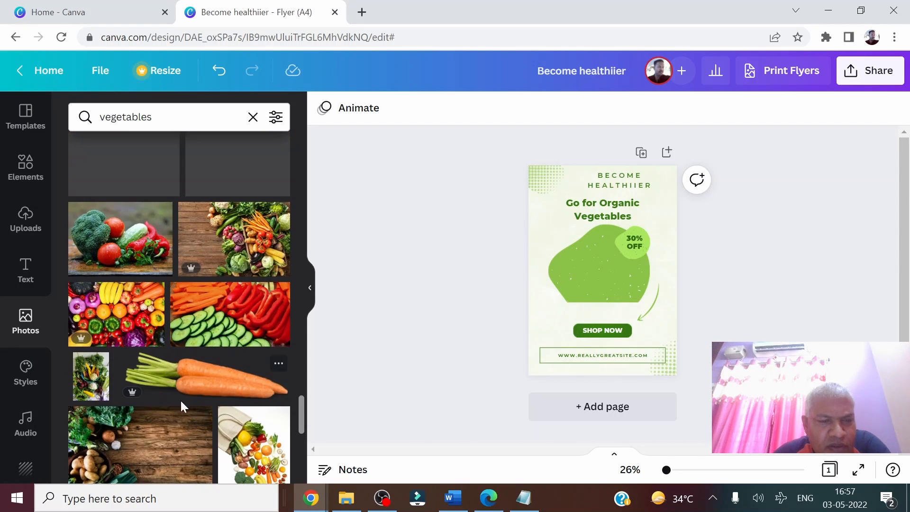
left_click(194, 383)
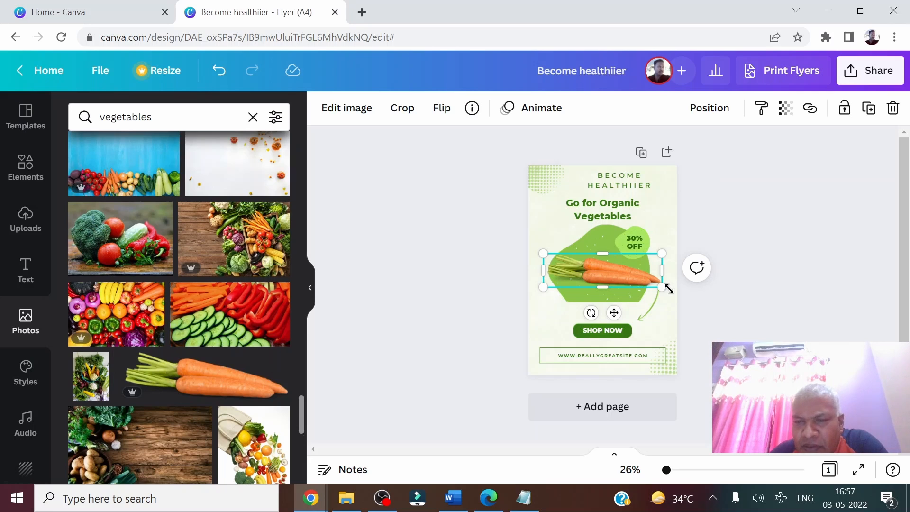
left_click_drag(662, 287, 602, 271)
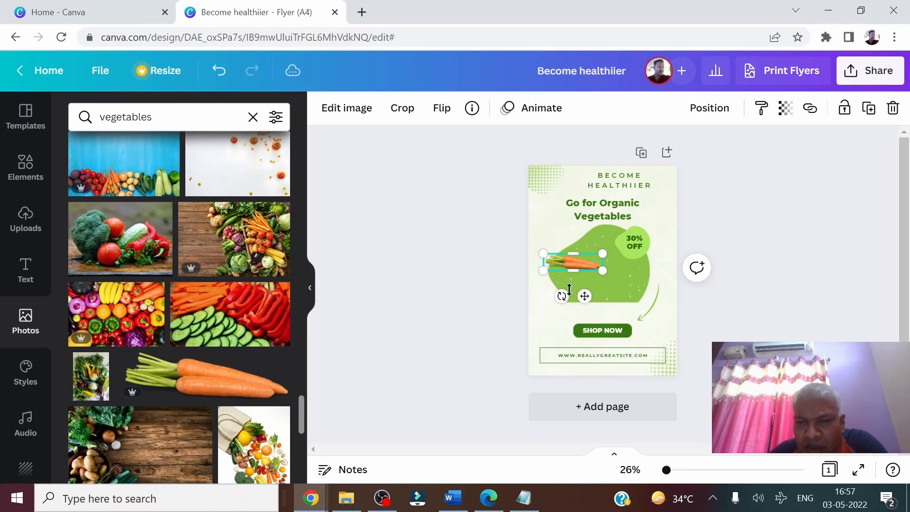
left_click_drag(562, 296, 552, 254)
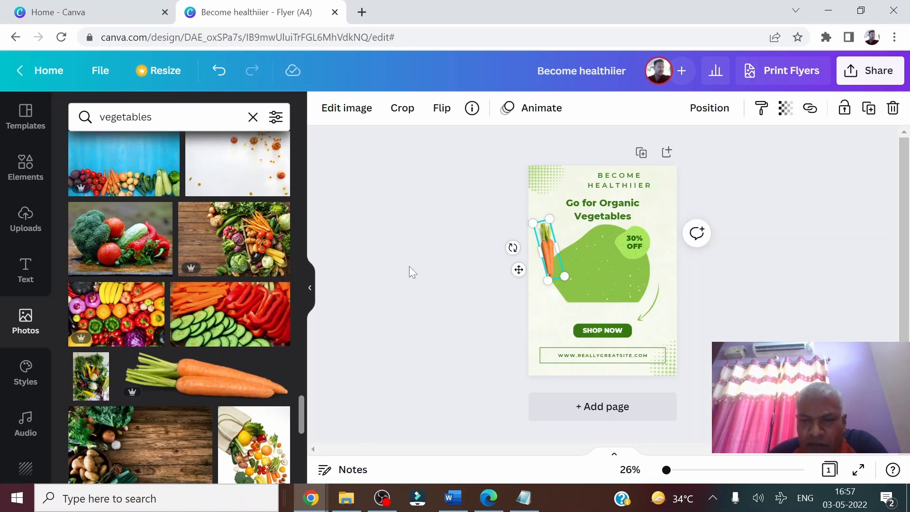
left_click(446, 272)
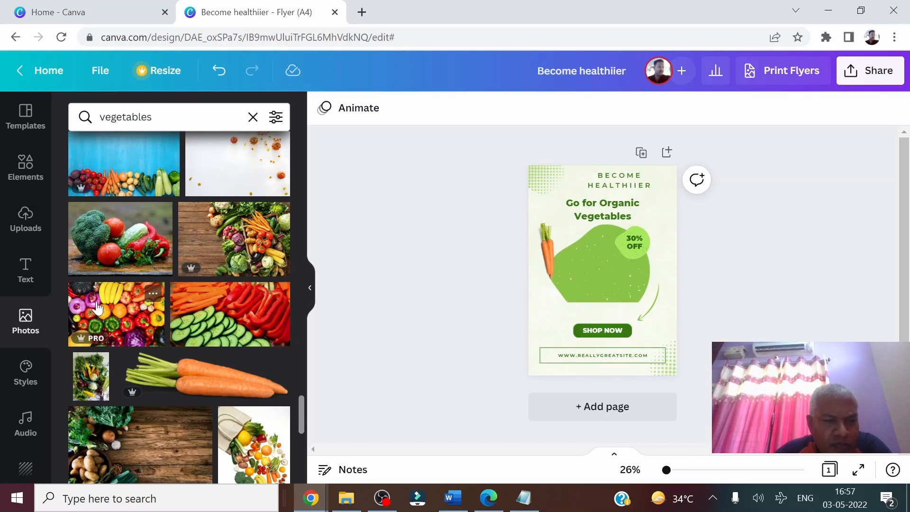
- Add the cut-out photo of carrots, broccoli, tomatoes and peppers, shrink it slightly and place it on the lower part of the green shape
scroll(98, 308, "down", 5)
scroll(95, 307, "down", 2)
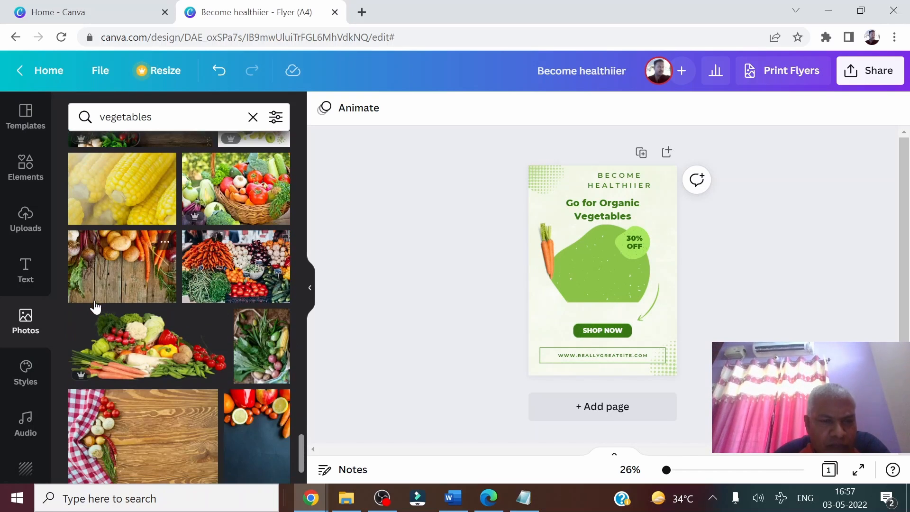
scroll(95, 306, "down", 2)
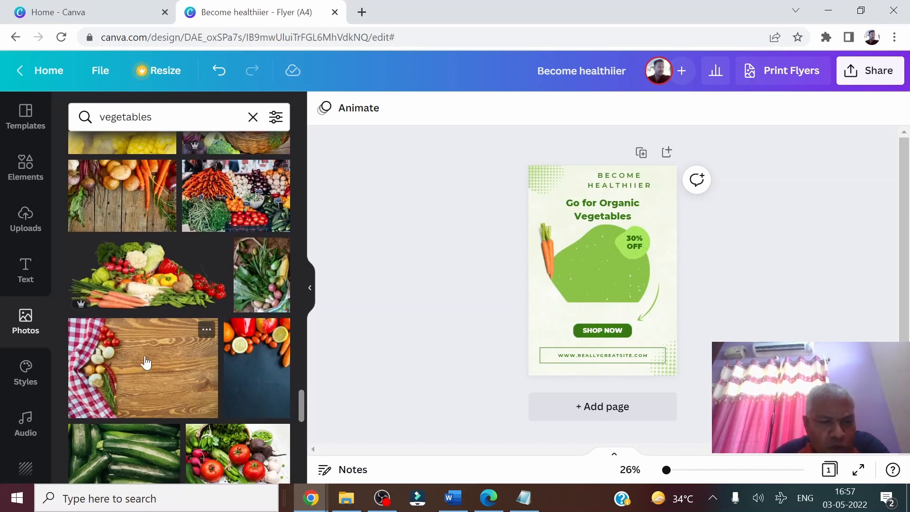
scroll(145, 363, "down", 10)
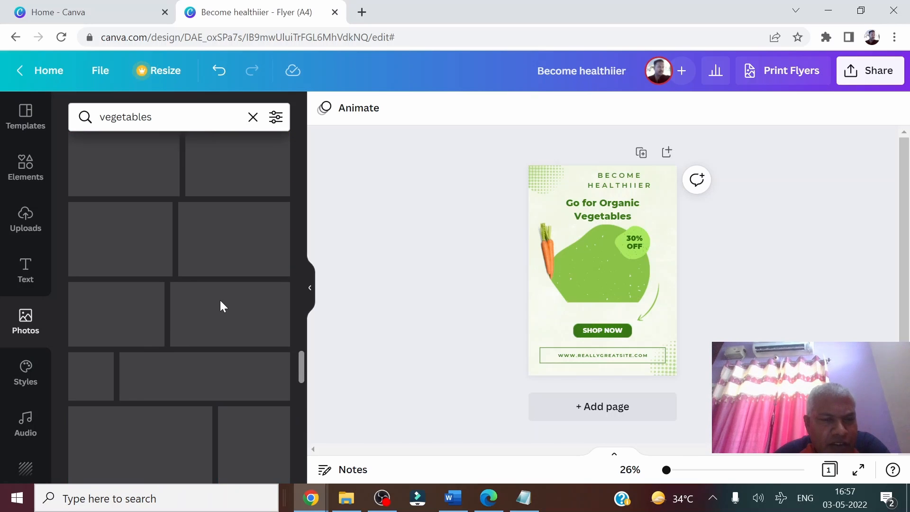
scroll(192, 331, "up", 3)
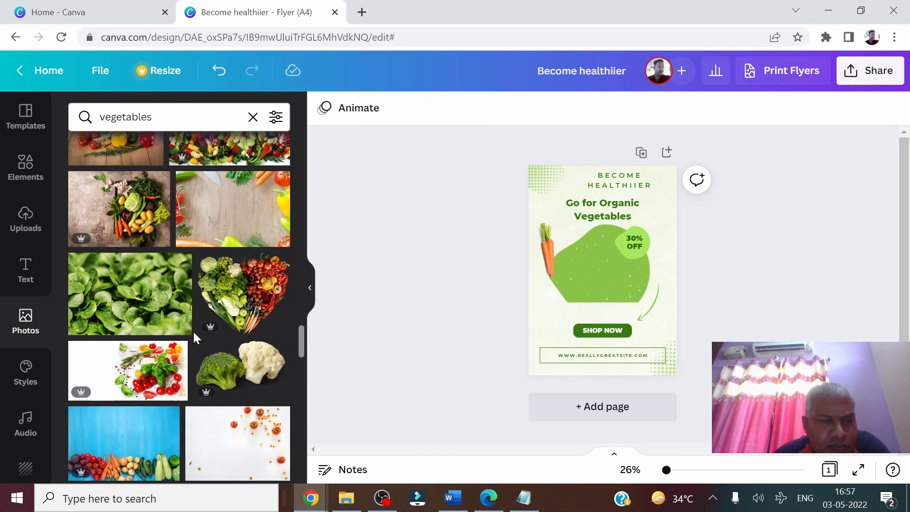
scroll(192, 330, "up", 5)
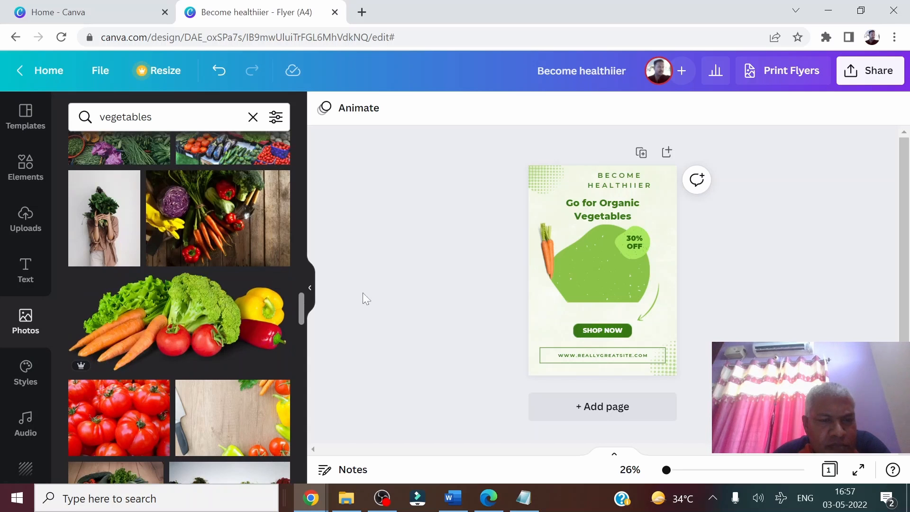
left_click(161, 315)
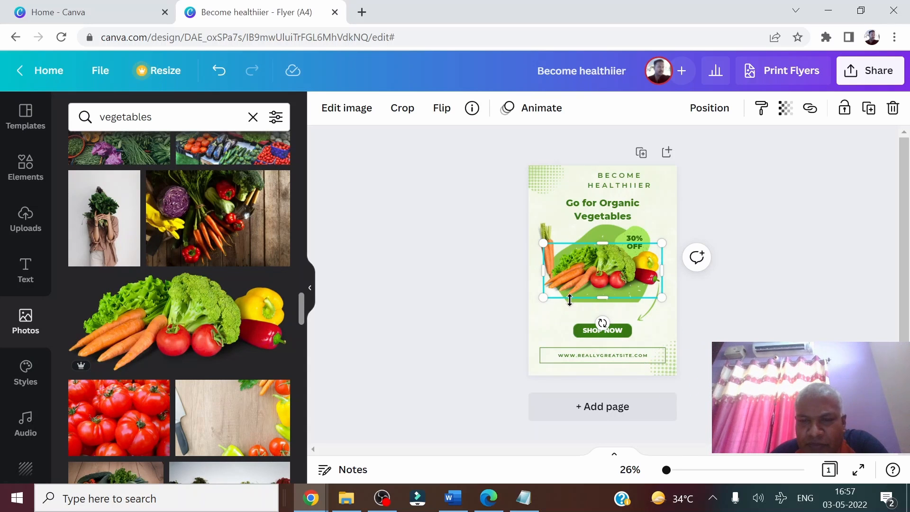
left_click_drag(543, 298, 614, 292)
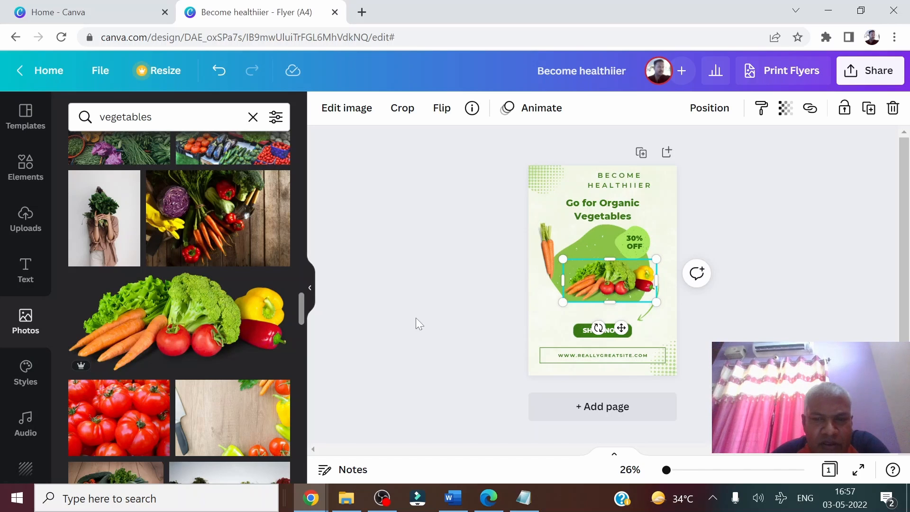
- Look back through the vegetable photos for a replacement picture and delete the cut-out mixed vegetables photo from the green shape
scroll(127, 332, "up", 5)
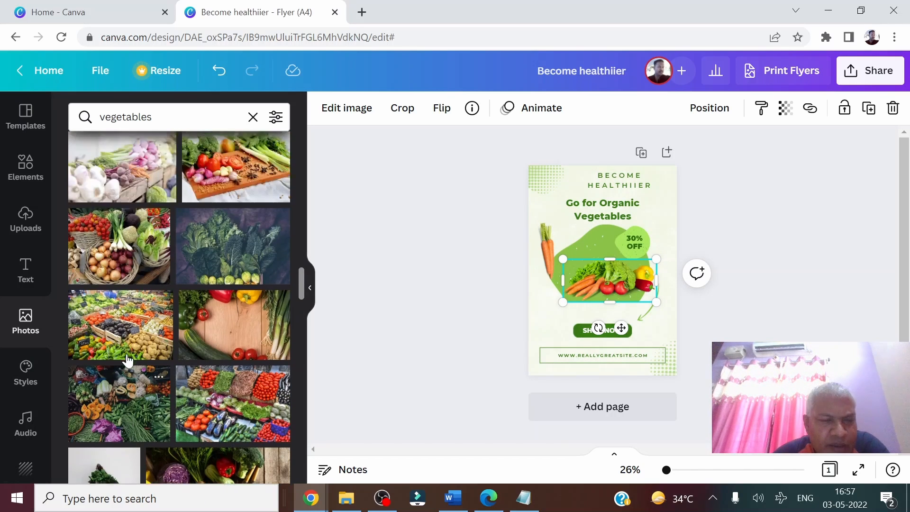
scroll(127, 360, "up", 5)
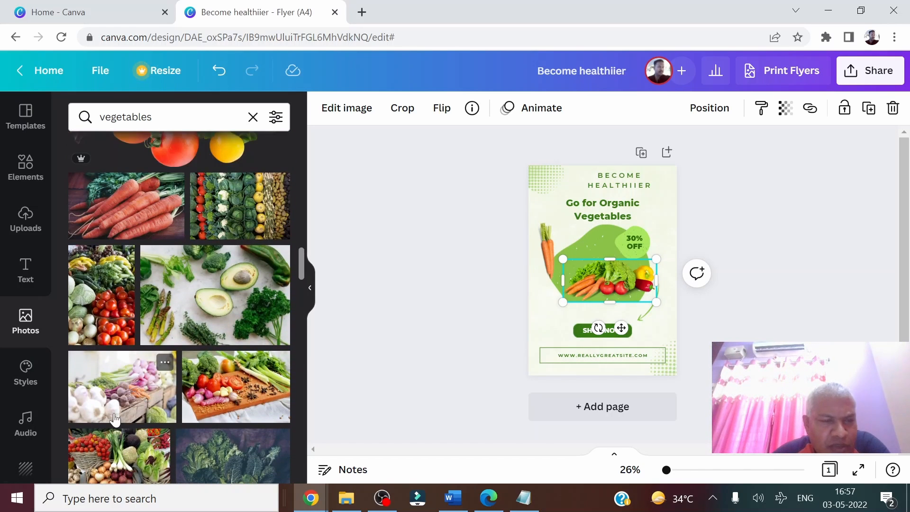
scroll(125, 399, "up", 5)
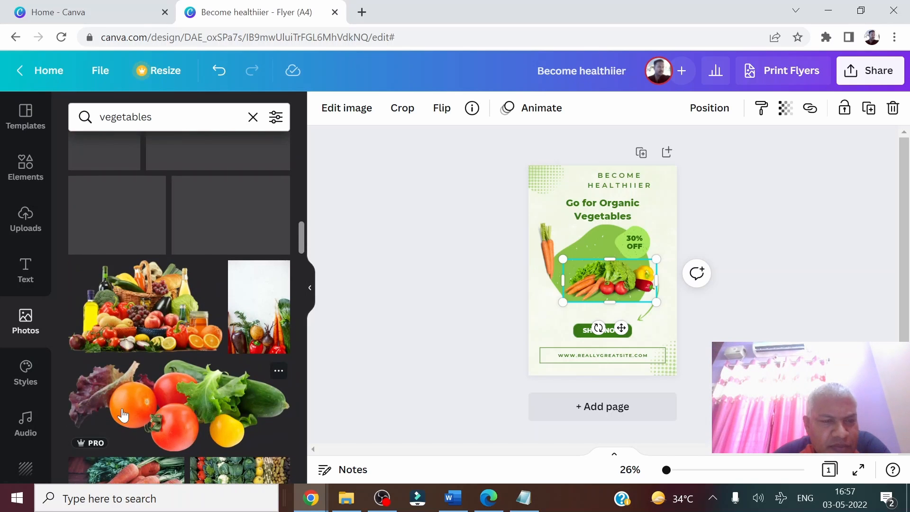
scroll(133, 376, "up", 5)
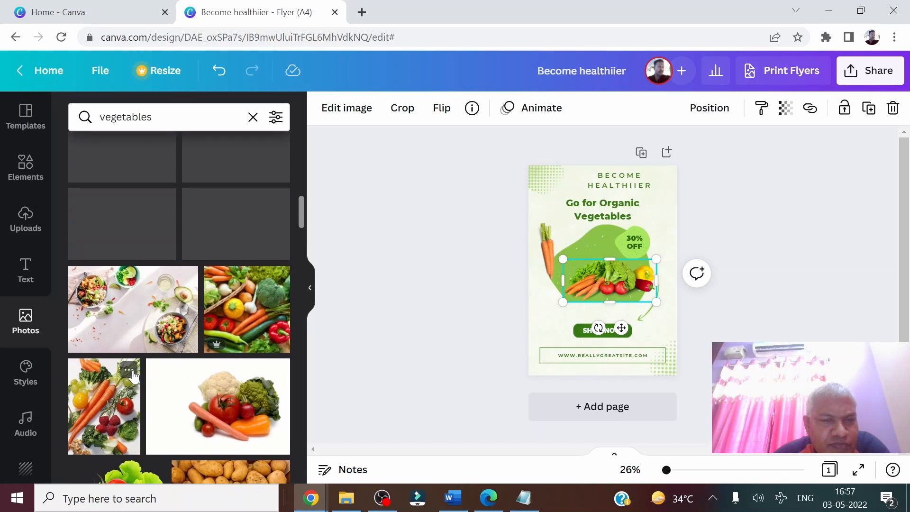
scroll(134, 376, "up", 2)
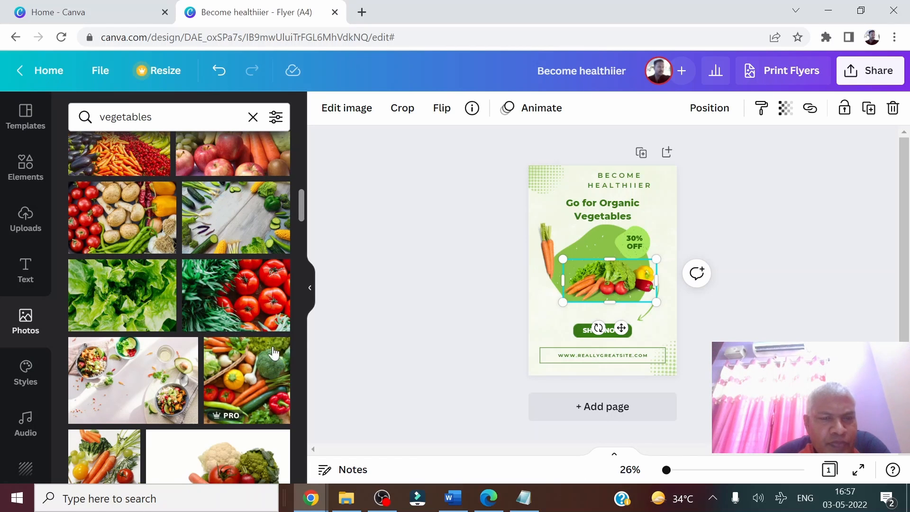
left_click_drag(272, 315, 463, 336)
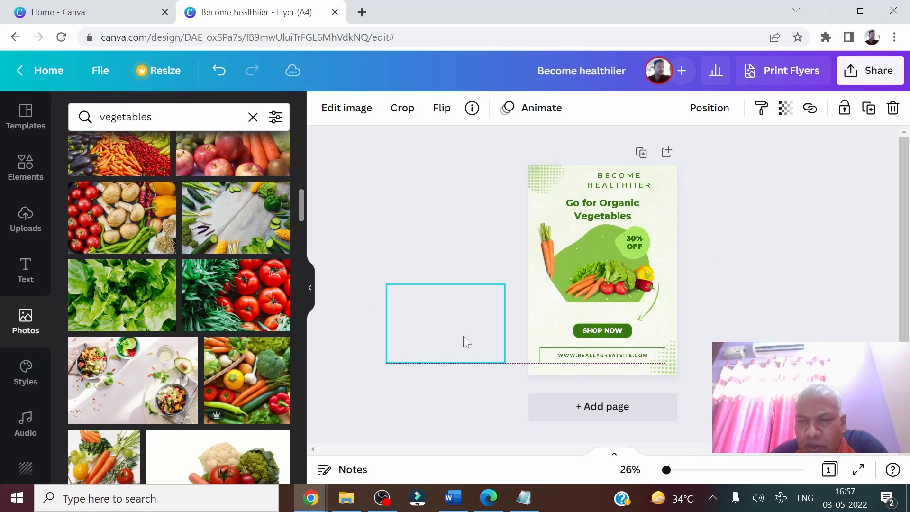
left_click(613, 288)
key("Delete")
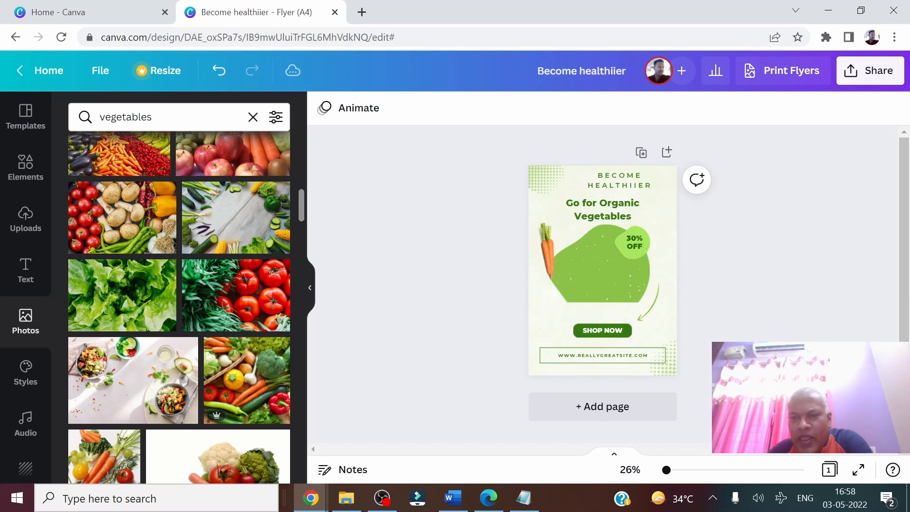
- Add the photo of tomatoes beside leafy greens, shrink it to about half size and place it on the lower part of the green shape
left_click(255, 305)
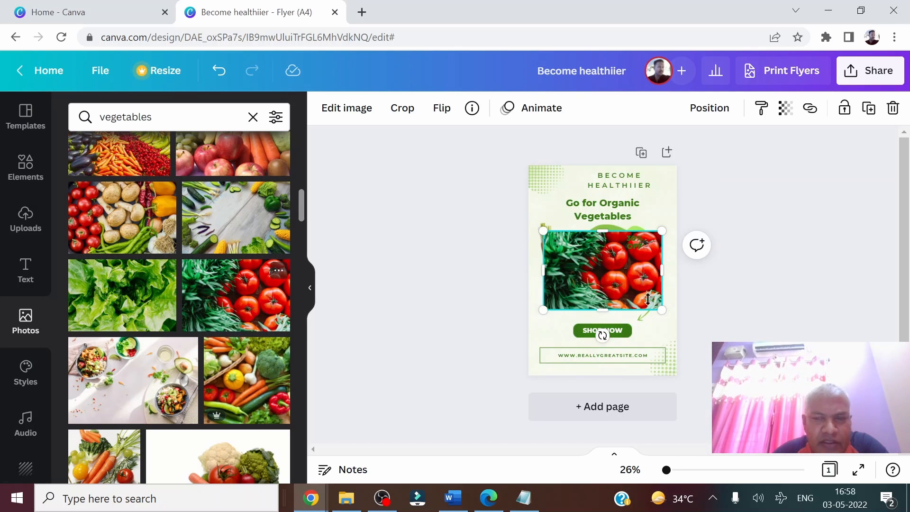
left_click_drag(549, 232, 587, 259)
left_click_drag(622, 302, 611, 286)
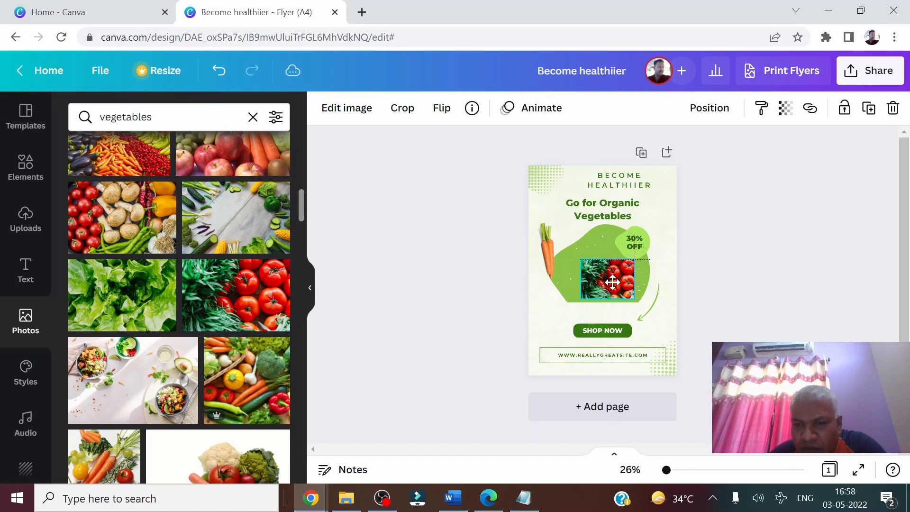
- Enlarge the carrots photo and move it slightly up along the green shape's left edge
left_click_drag(553, 255, 557, 308)
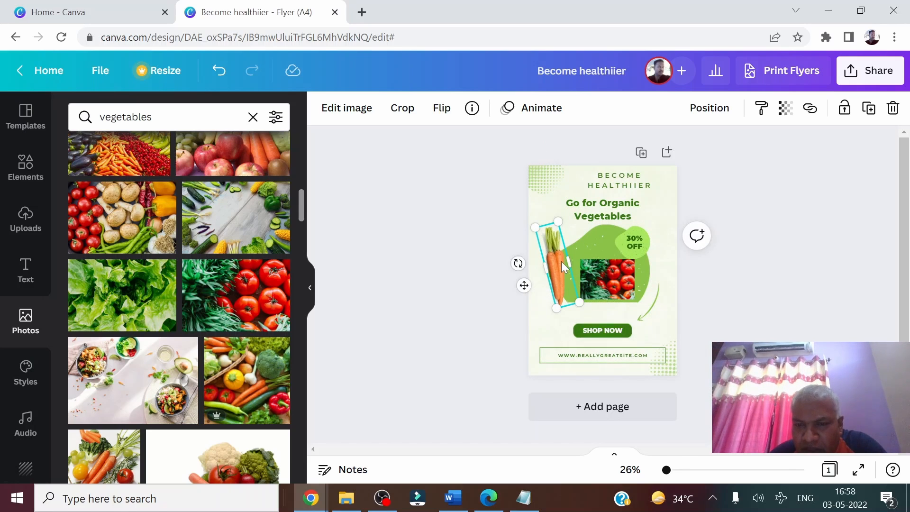
left_click_drag(561, 261, 555, 248)
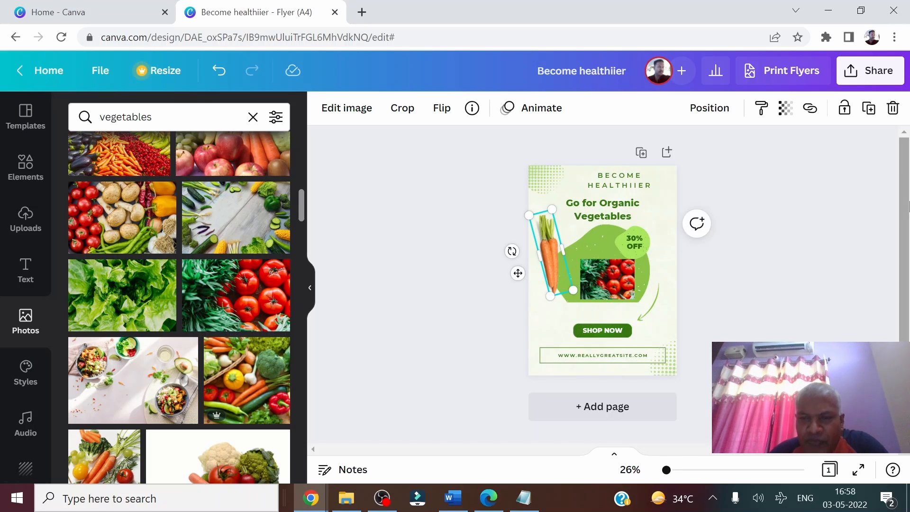
left_click(855, 204)
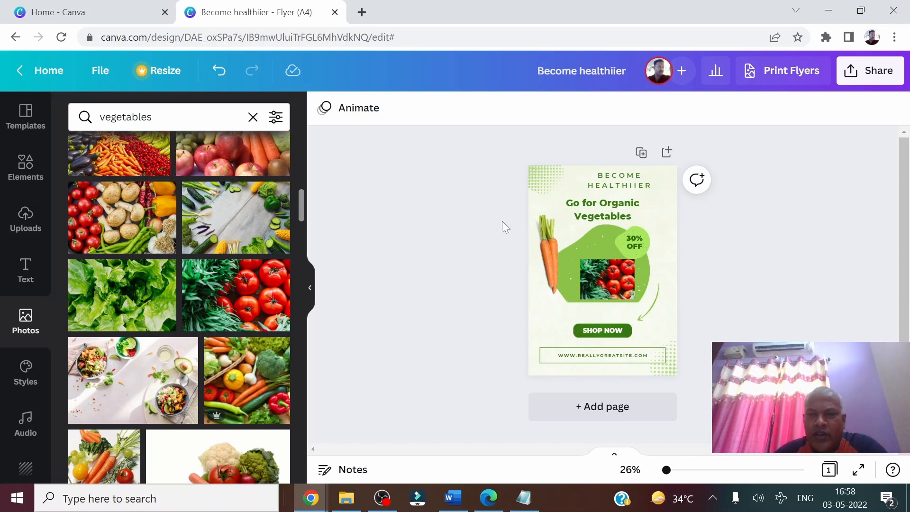
- Recolor the dotted pattern in the flyer's upper-left corner with the light orange from the carrot photo's colors
left_click(539, 182)
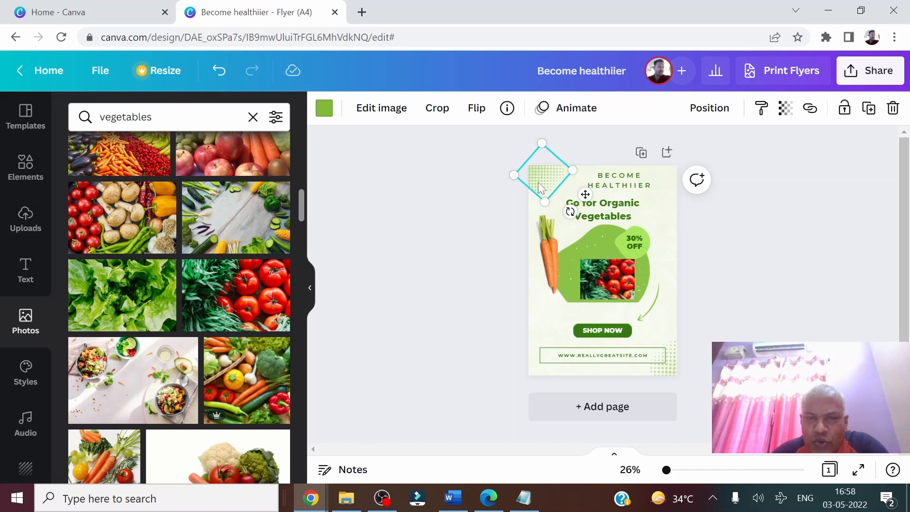
right_click(537, 182)
left_click(537, 182)
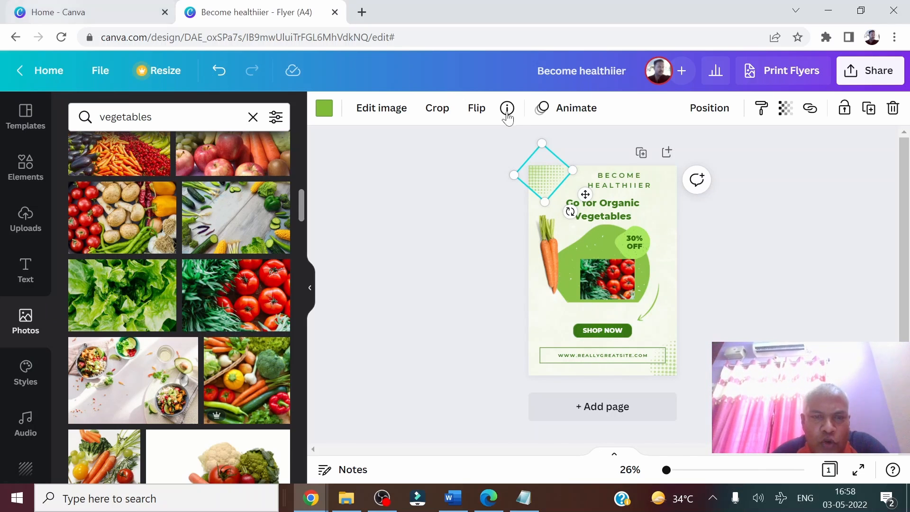
left_click(321, 113)
scroll(195, 326, "down", 5)
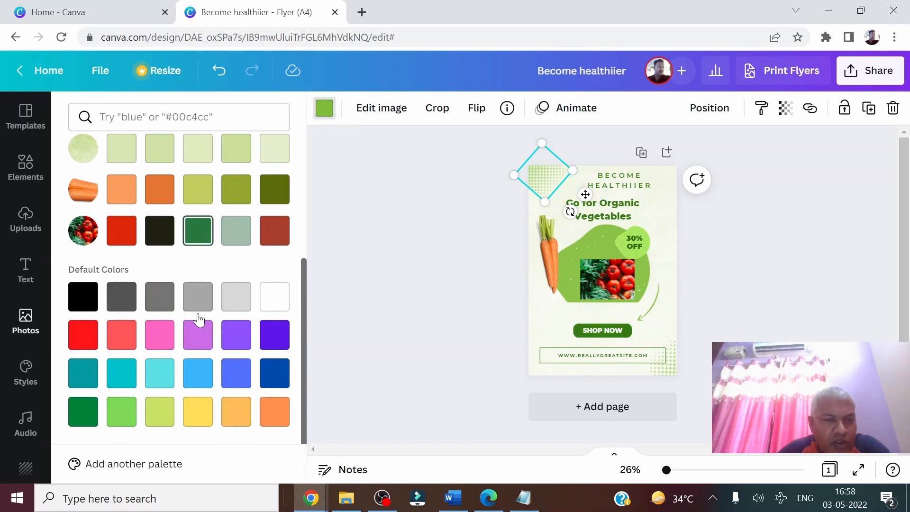
left_click(123, 199)
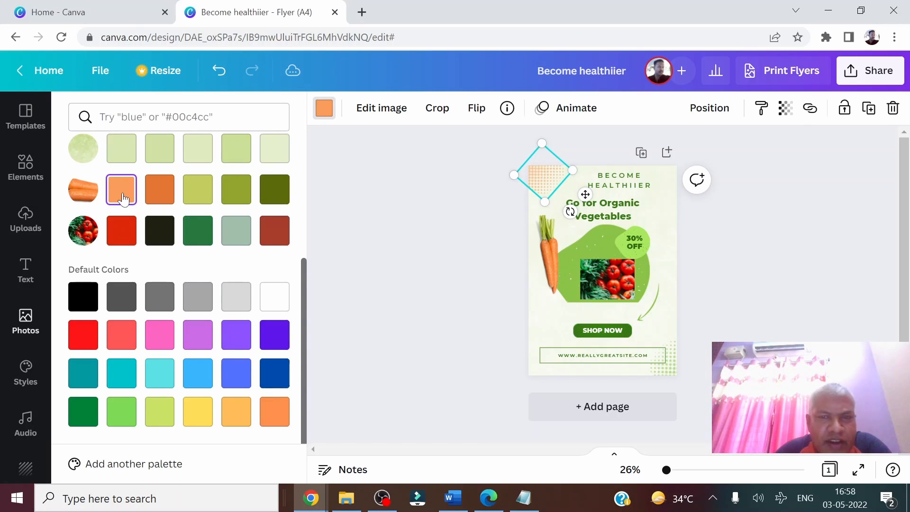
left_click(451, 226)
left_click(459, 321)
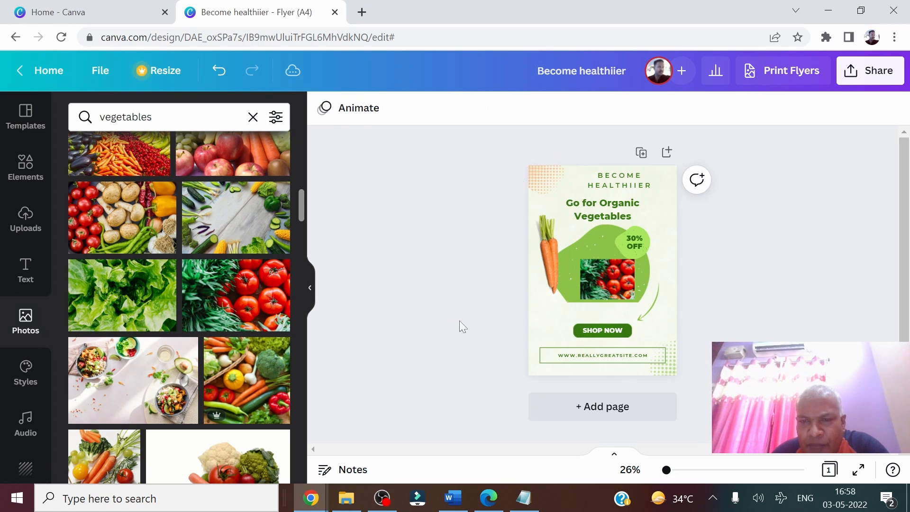
- Recolor the dotted pattern in the flyer's lower-right corner with the same light orange from the document colors
left_click(670, 372)
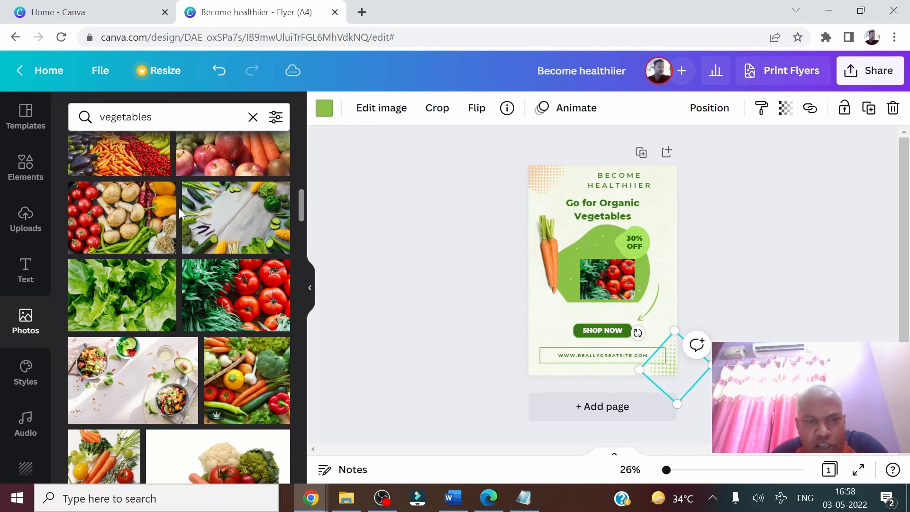
left_click(326, 110)
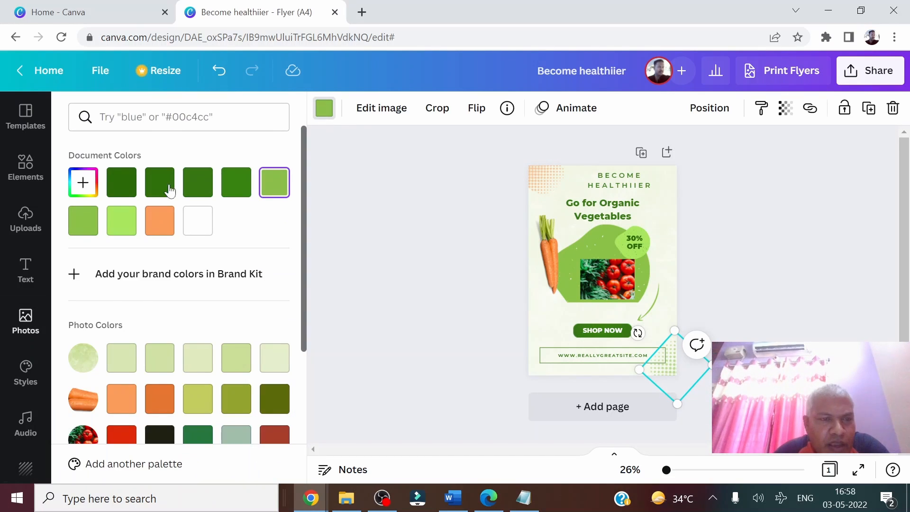
left_click(159, 221)
left_click(405, 245)
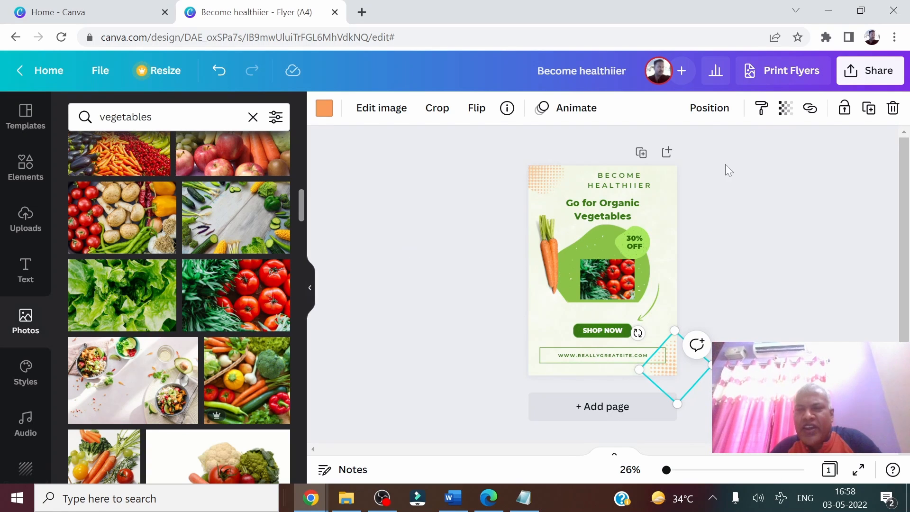
left_click(760, 246)
- Move the "Go for Organic Vegetables" heading slightly to the right, below the flyer's top text
mouse_move(599, 212)
left_mouse_down()
mouse_move(610, 214)
mouse_move(610, 200)
left_mouse_up()
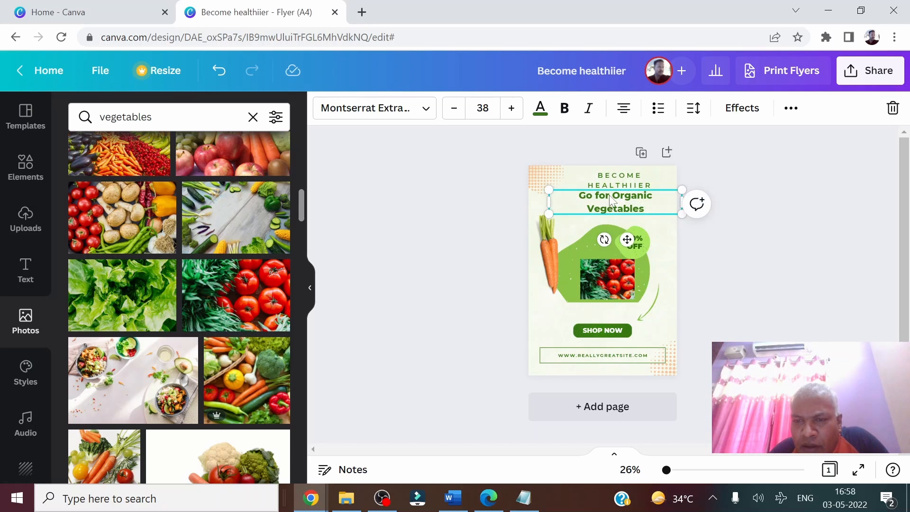
left_click(610, 211)
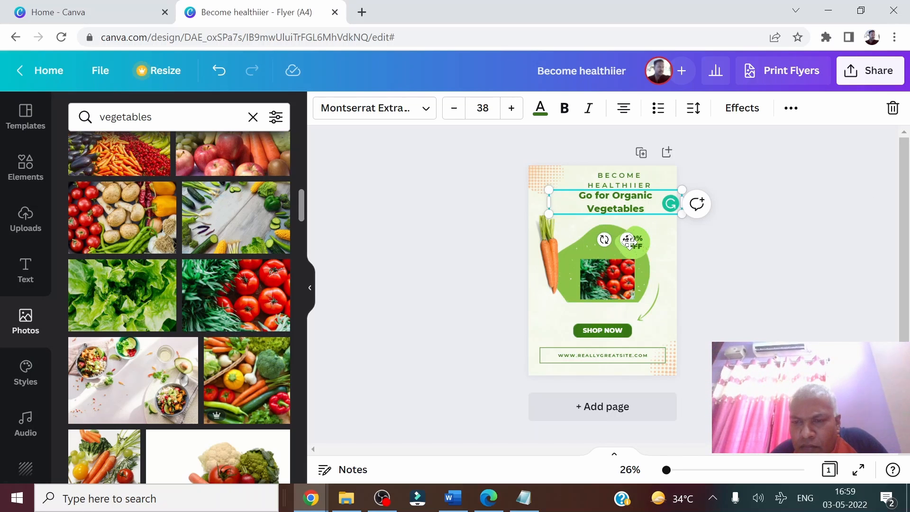
left_click_drag(627, 242, 626, 243)
- Correct the spelling of the flyer's top text to "BECOME HEALTHIER"
left_click(636, 186)
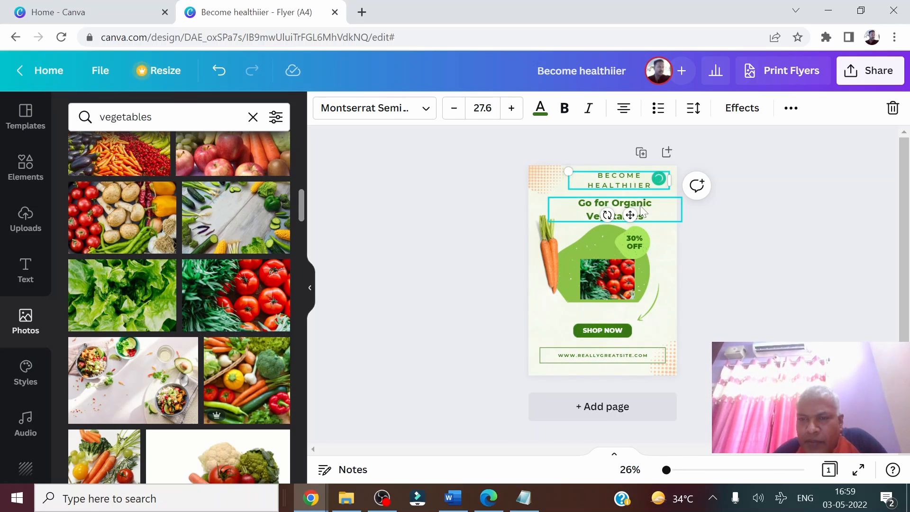
key("BackSpace")
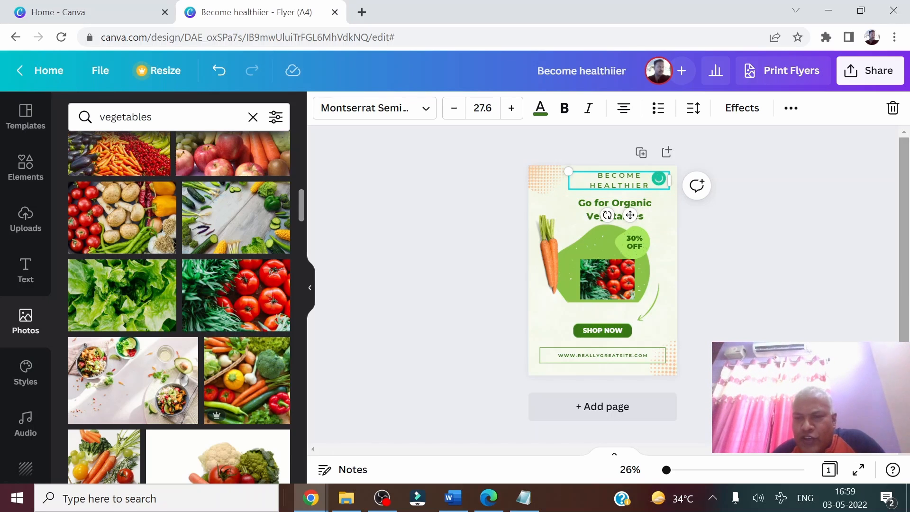
left_click(873, 274)
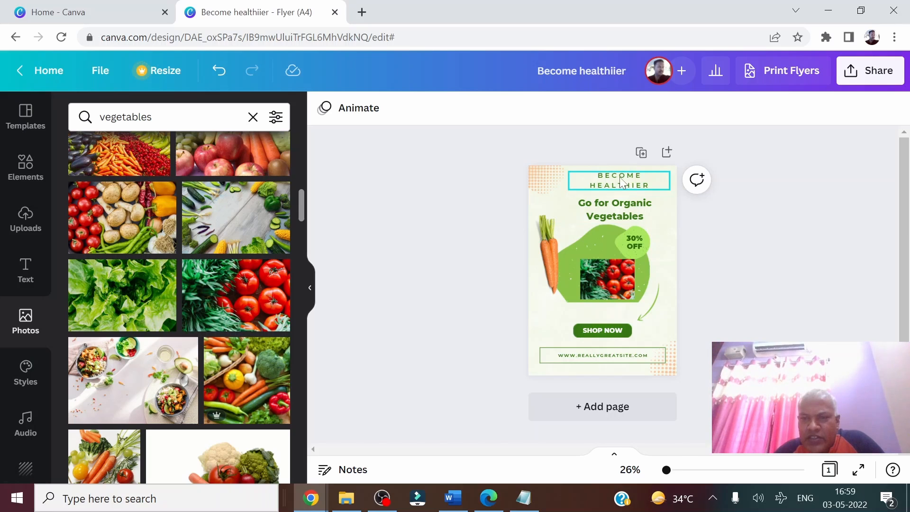
- Move the "BECOME HEALTHIER" text and the heading below it up, and enlarge the heading to a font size of about 42.9
left_click_drag(624, 179, 624, 174)
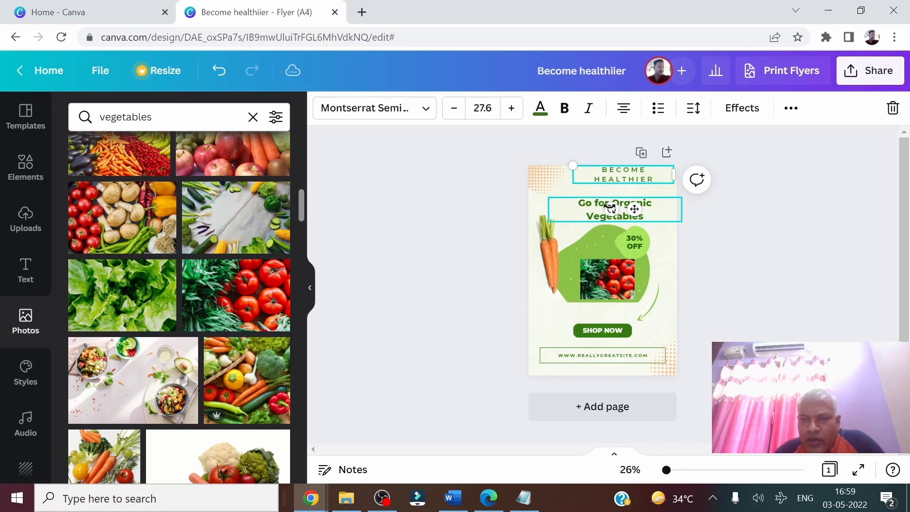
left_click_drag(593, 208, 598, 205)
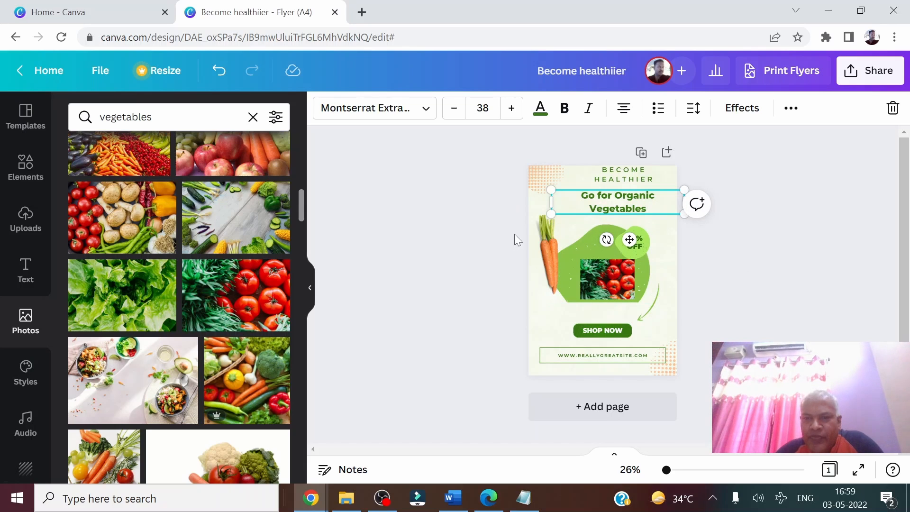
left_click_drag(551, 212, 536, 229)
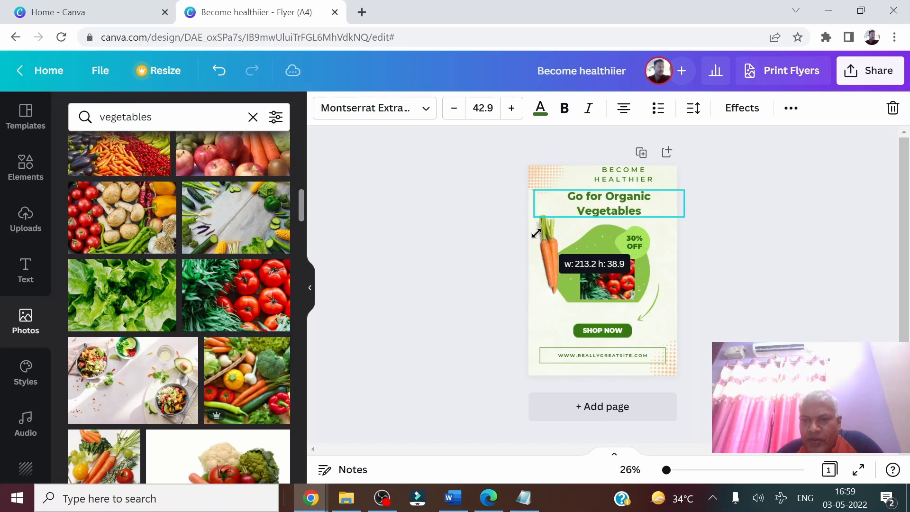
left_click(695, 246)
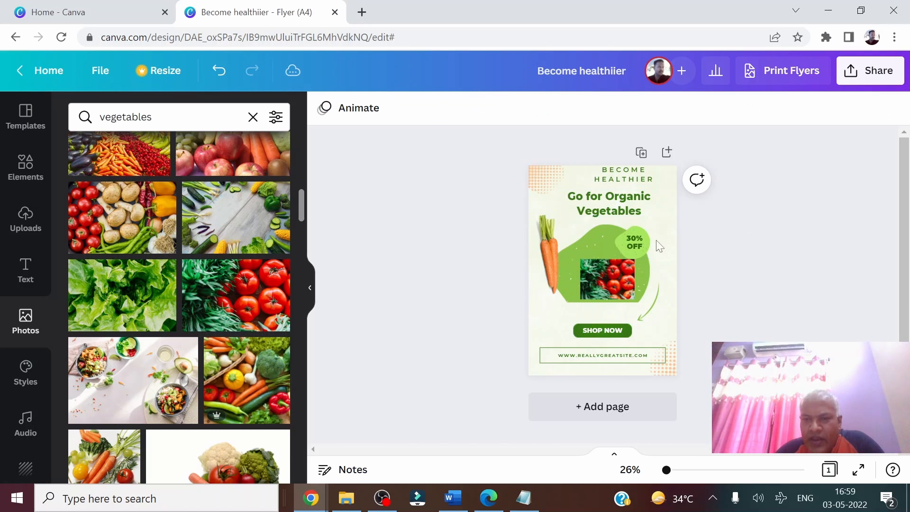
- Shrink the green shape from its upper-left corner and nudge the tomatoes photo slightly to the left on it
left_click(593, 244)
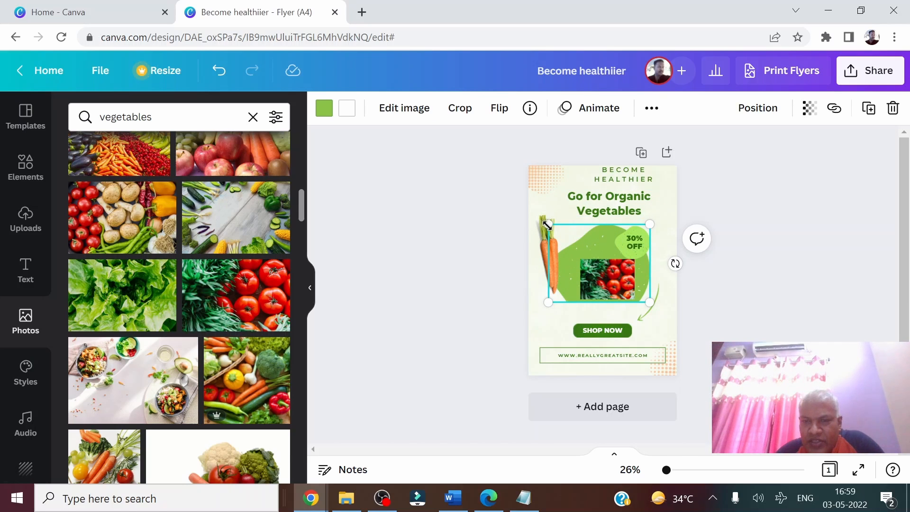
left_click_drag(547, 226, 558, 246)
mouse_move(609, 289)
left_mouse_down()
mouse_move(609, 281)
mouse_move(607, 289)
left_mouse_up()
left_click(779, 209)
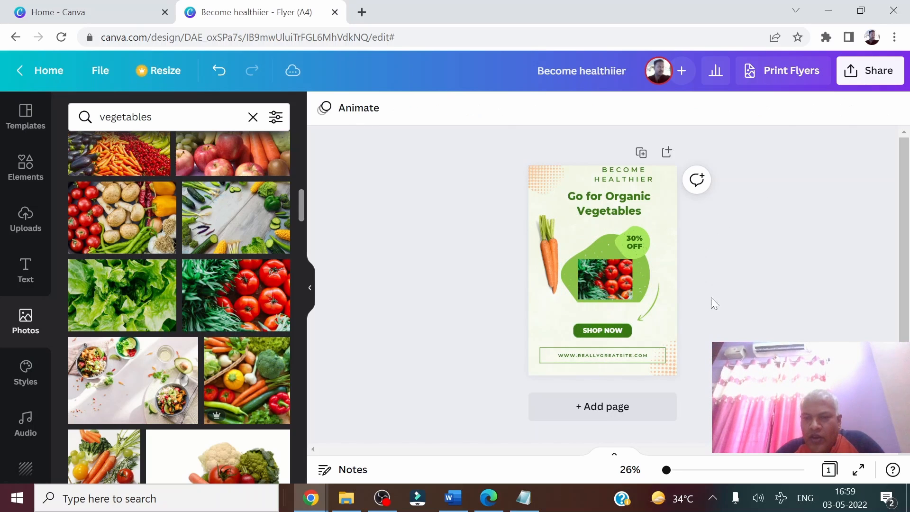
left_click(587, 361)
left_click(587, 361)
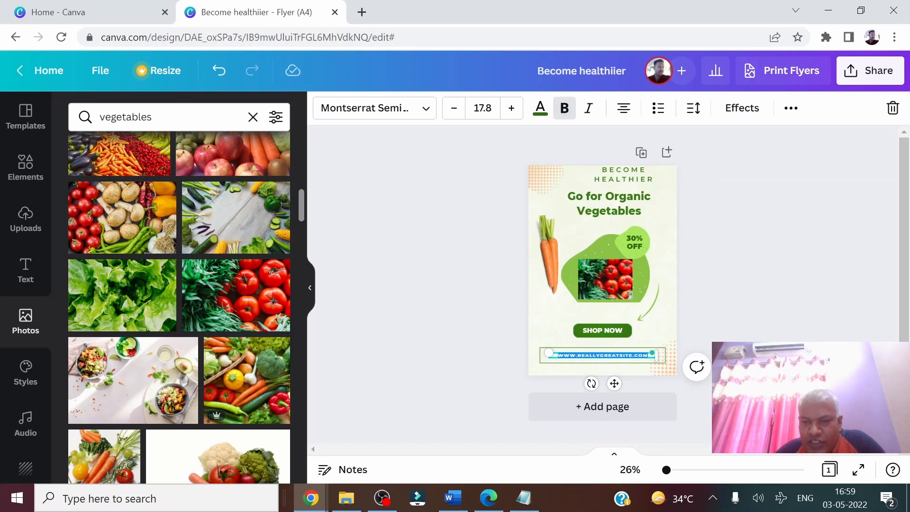
left_click(587, 363)
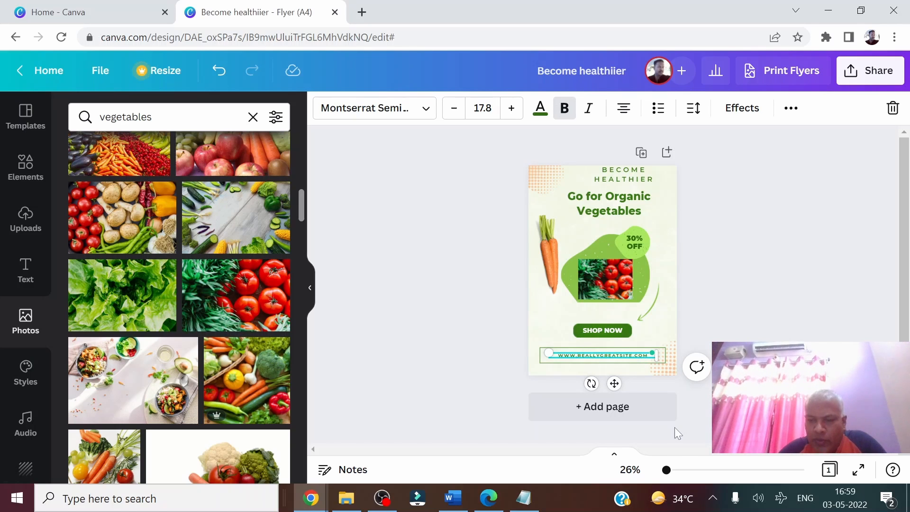
key("BackSpace")
key("BackSpace")
key("BackSpace")
key("BackSpace")
key("Delete")
key("Delete")
key("Delete")
key("Delete")
key("Delete")
key("Delete")
key("Delete")
key("Delete")
key("Delete")
key("Delete")
key("Delete")
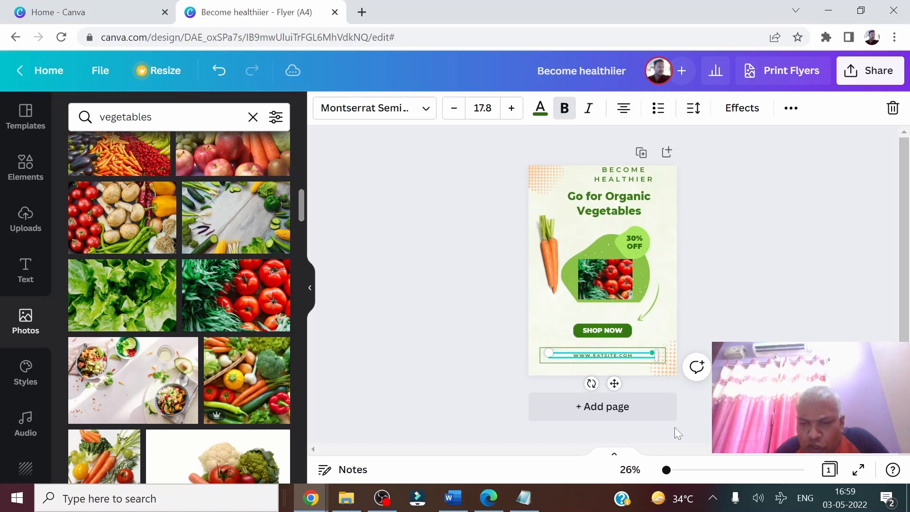
type("SARVASUP")
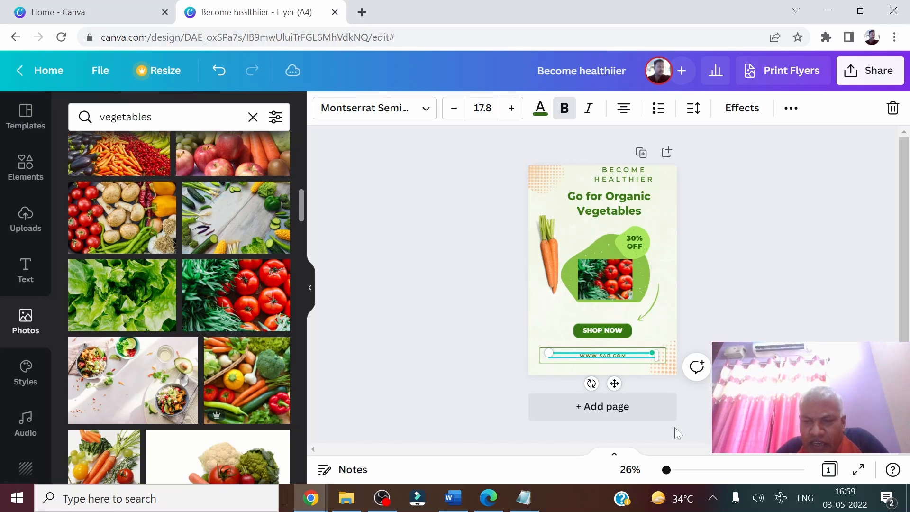
type("ERSTORE")
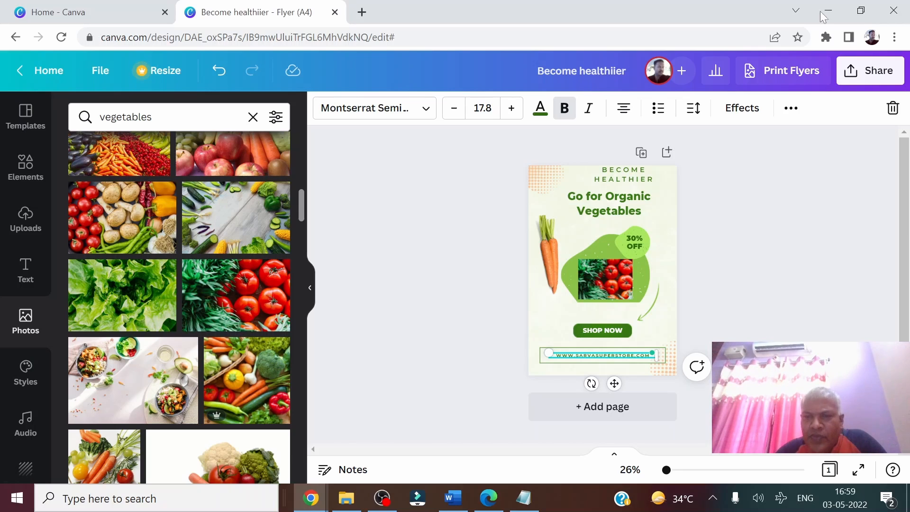
left_click(765, 251)
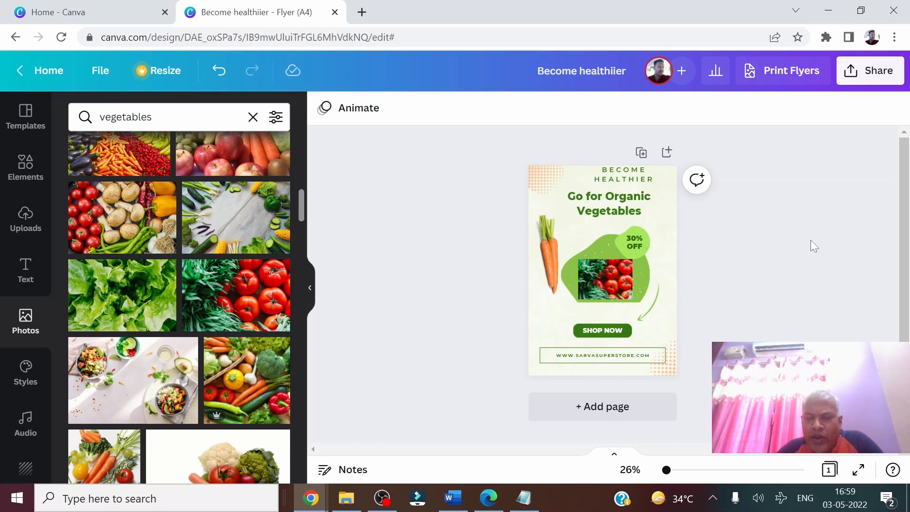
- Save the finished flyer and download it as a JPG
left_click(102, 73)
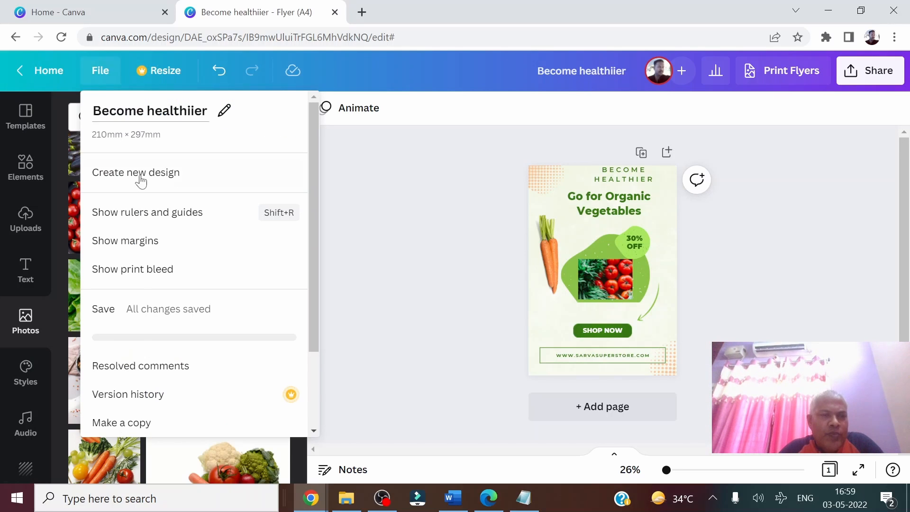
left_click(110, 315)
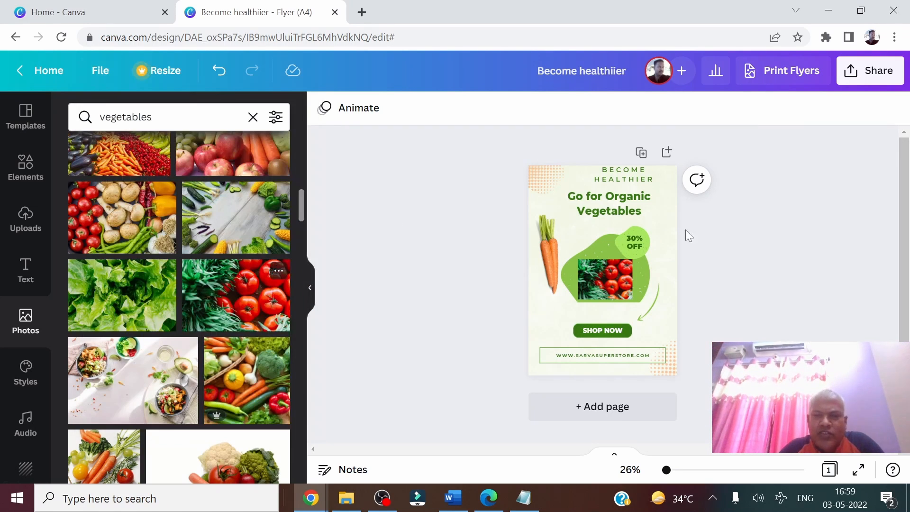
left_click(101, 72)
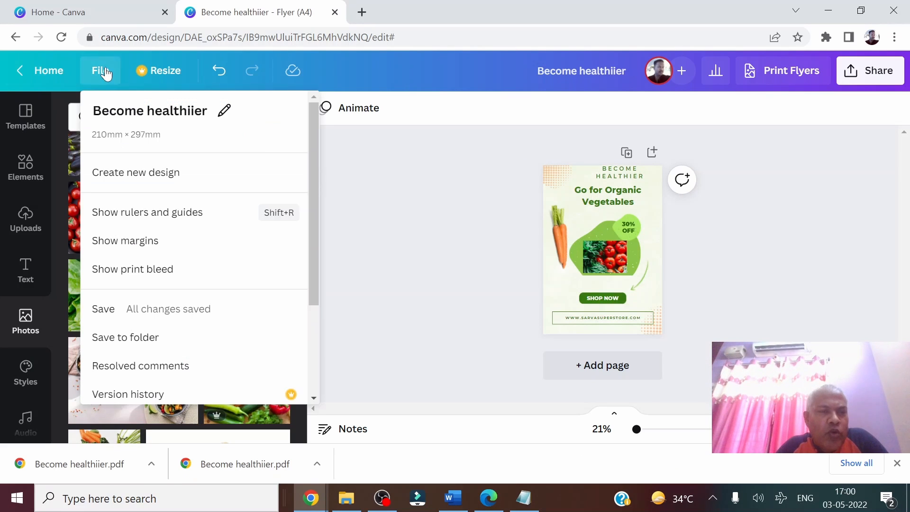
scroll(156, 314, "down", 3)
left_click(142, 316)
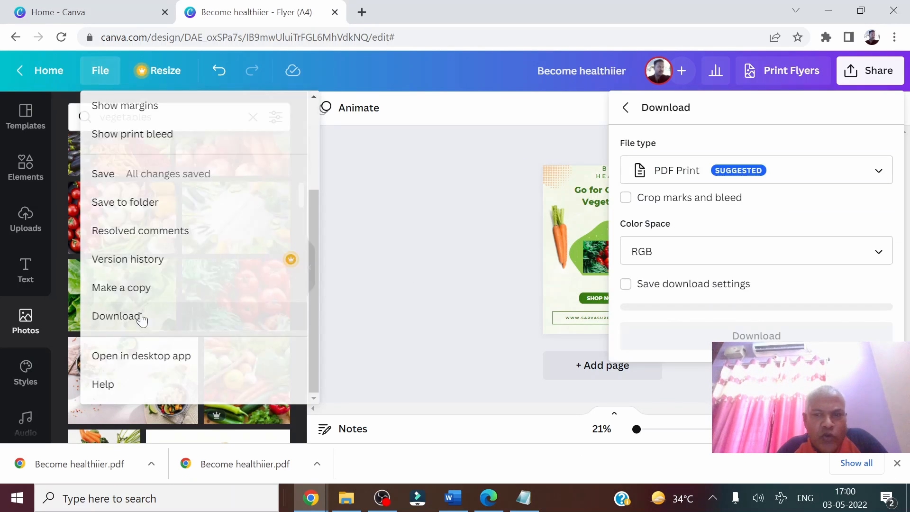
left_click(866, 174)
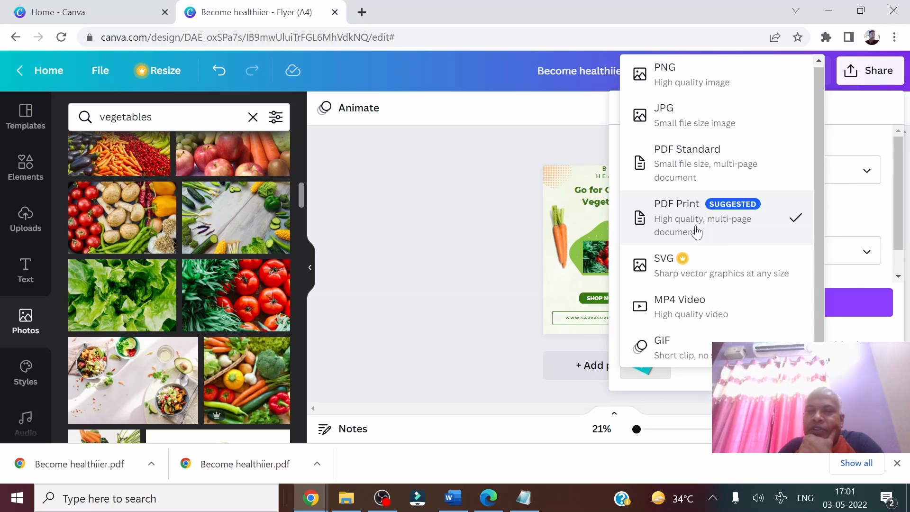
left_click(697, 125)
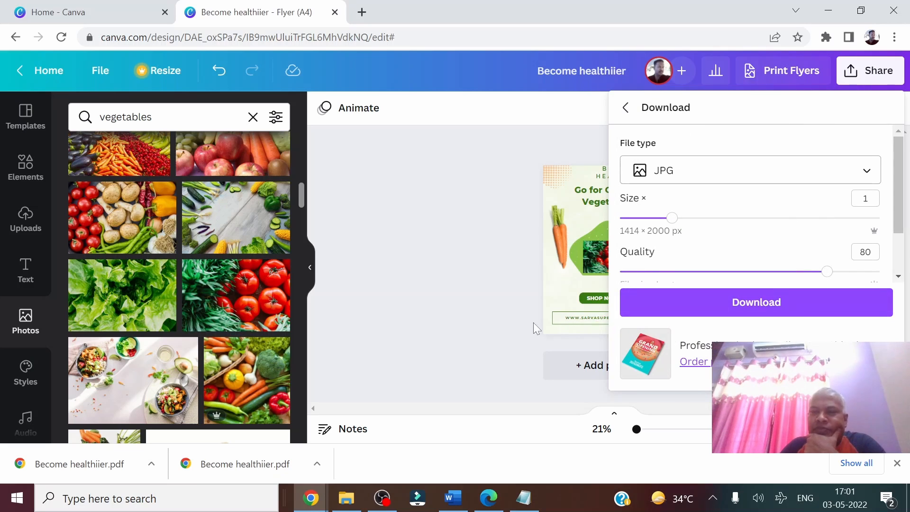
left_click(765, 314)
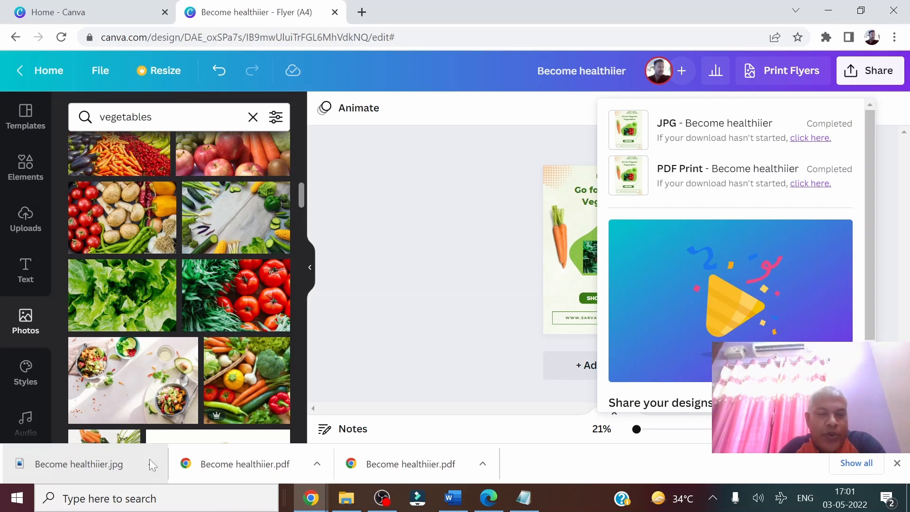
- Switch to File Explorer and open the JPG file "Become healthiier" from the Downloads folder
left_click(346, 497)
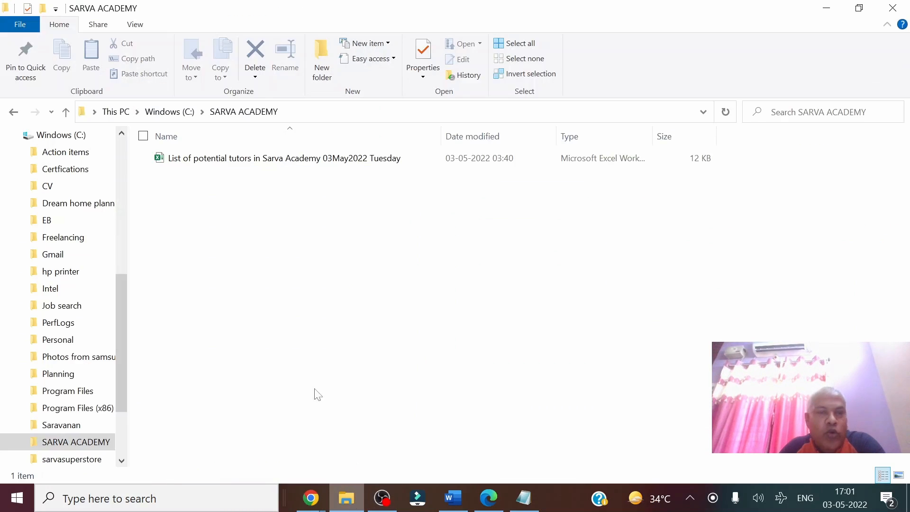
scroll(104, 194, "up", 2)
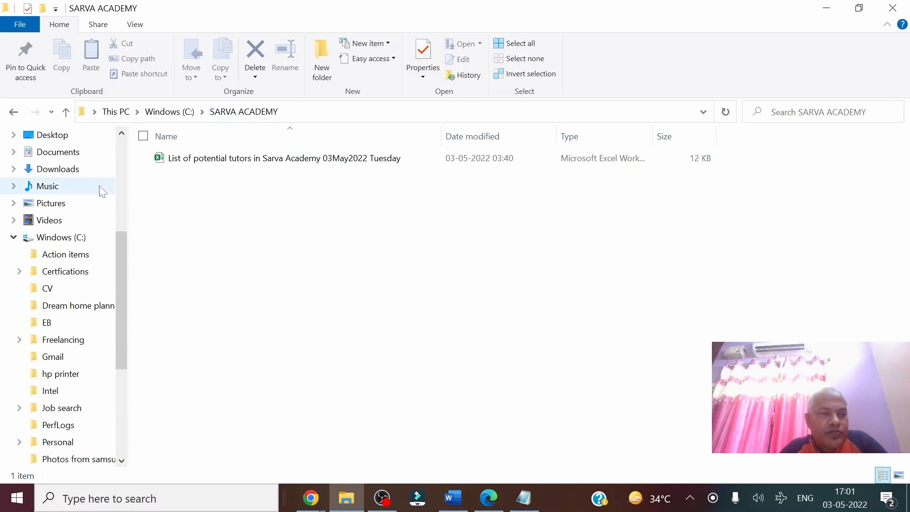
left_click(87, 176)
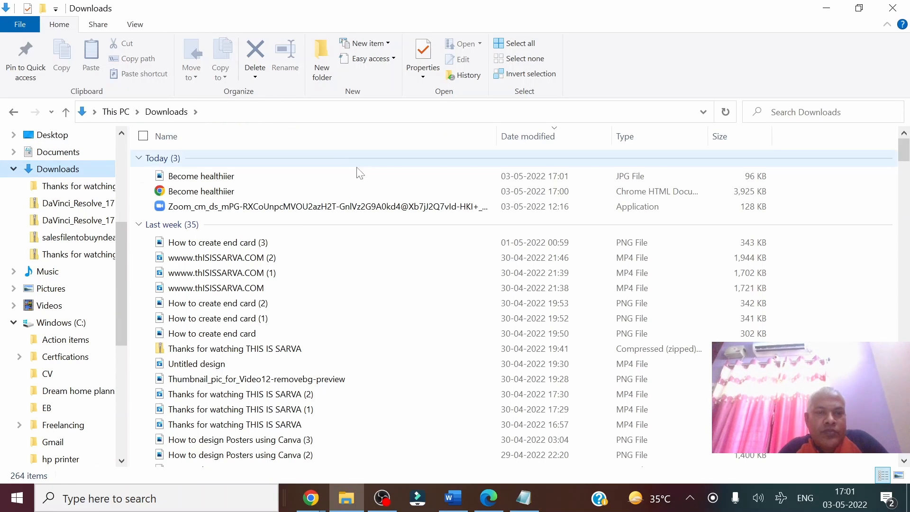
double_click(220, 178)
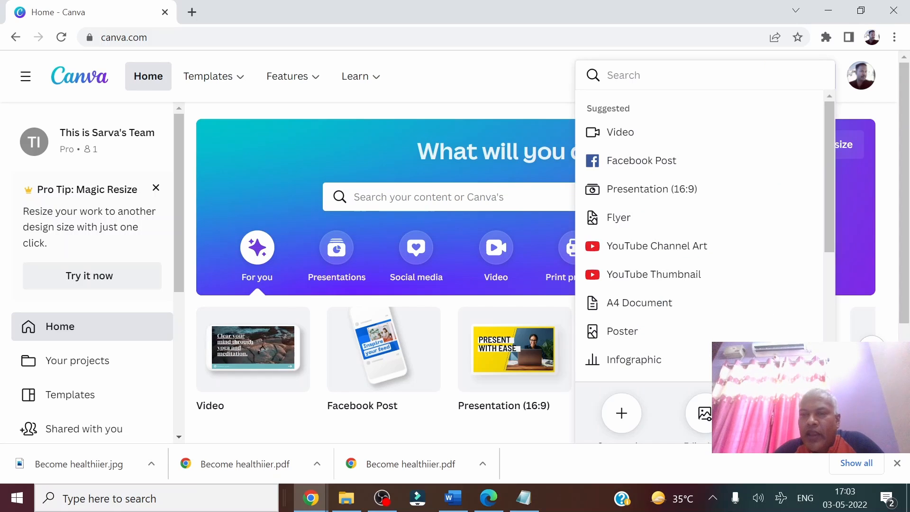
- Start a new blank A4 flyer in Canva and fill its page with the light pink patterned background
left_click(643, 227)
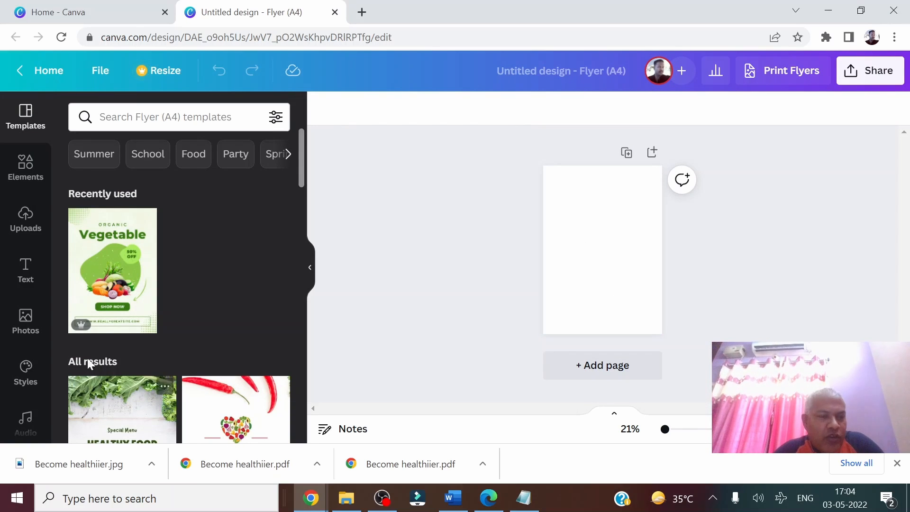
scroll(41, 246, "down", 3)
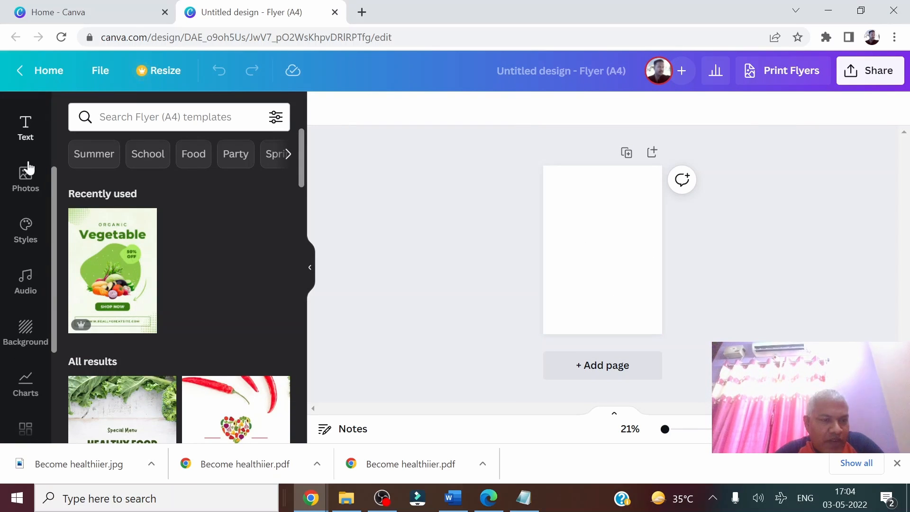
left_click(18, 336)
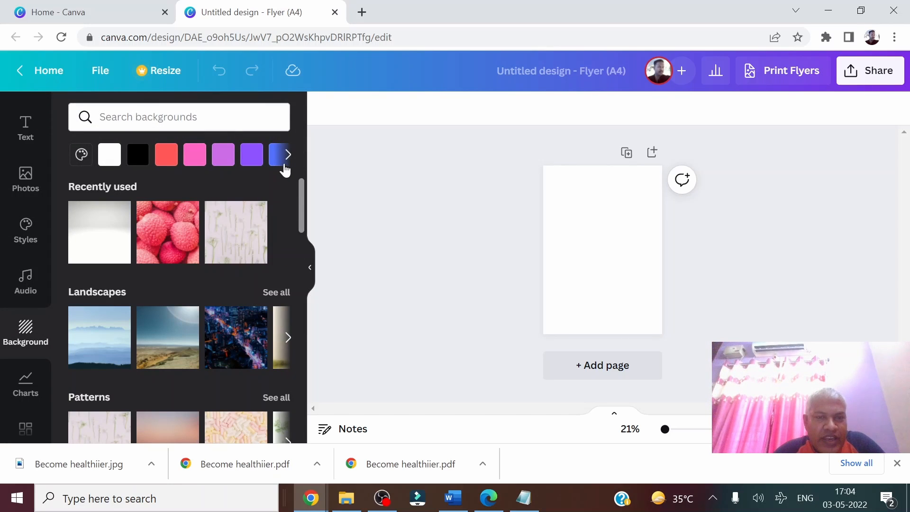
left_click(287, 157)
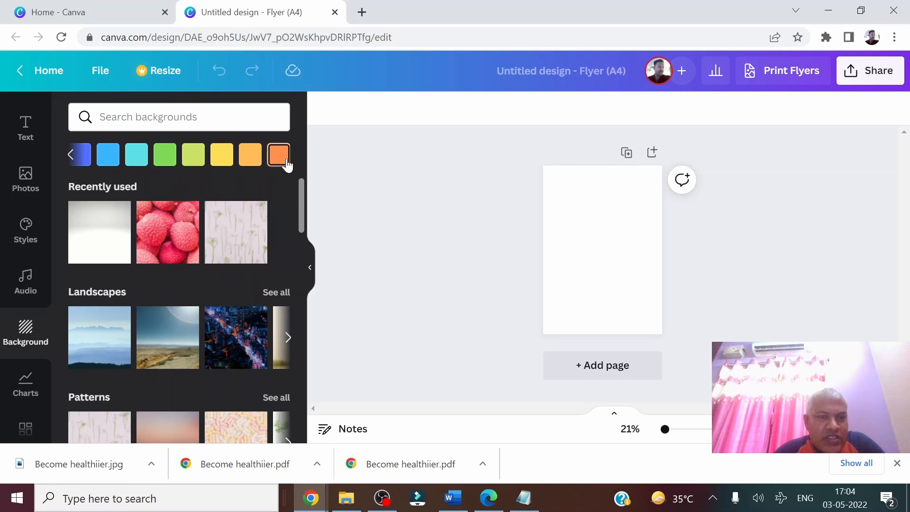
scroll(268, 243, "down", 6)
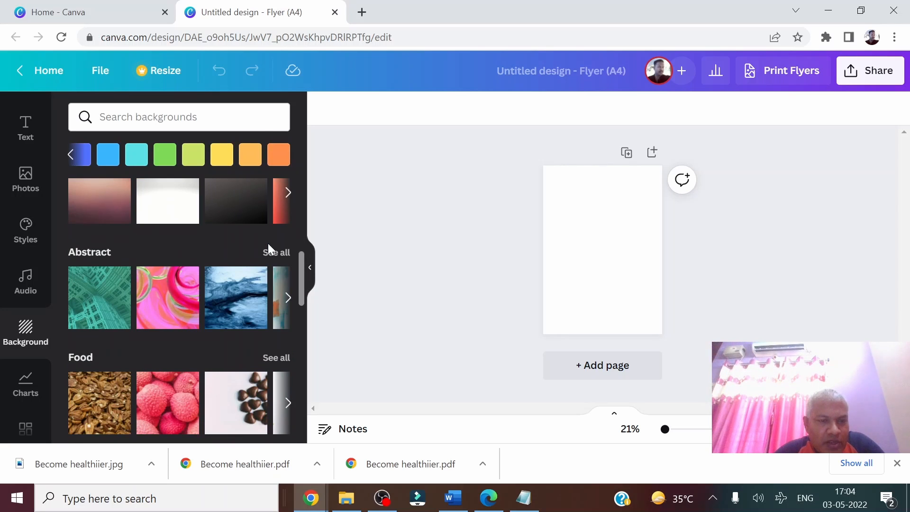
scroll(269, 248, "down", 3)
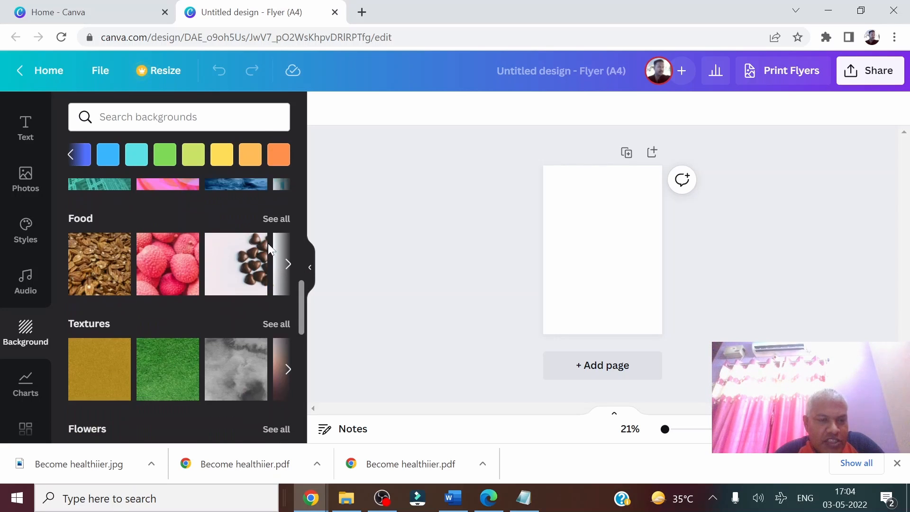
scroll(268, 243, "down", 4)
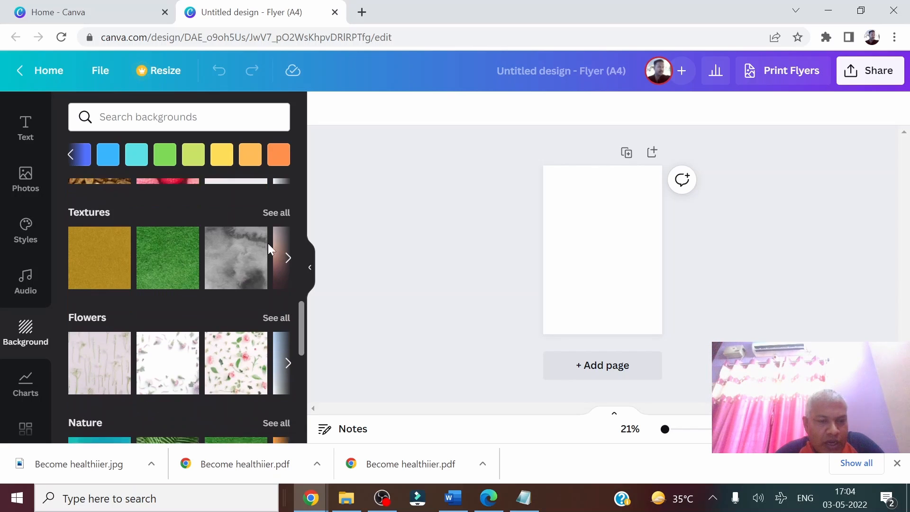
scroll(268, 243, "down", 9)
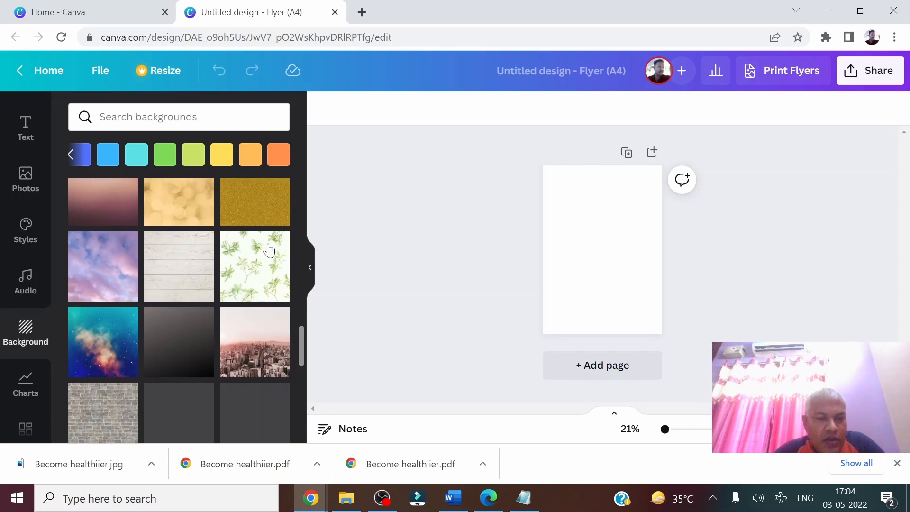
scroll(268, 249, "down", 7)
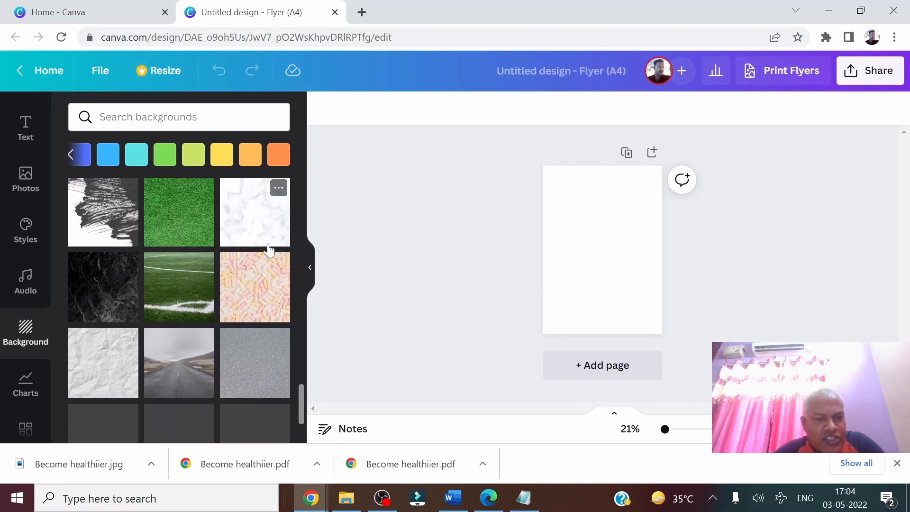
scroll(268, 250, "down", 6)
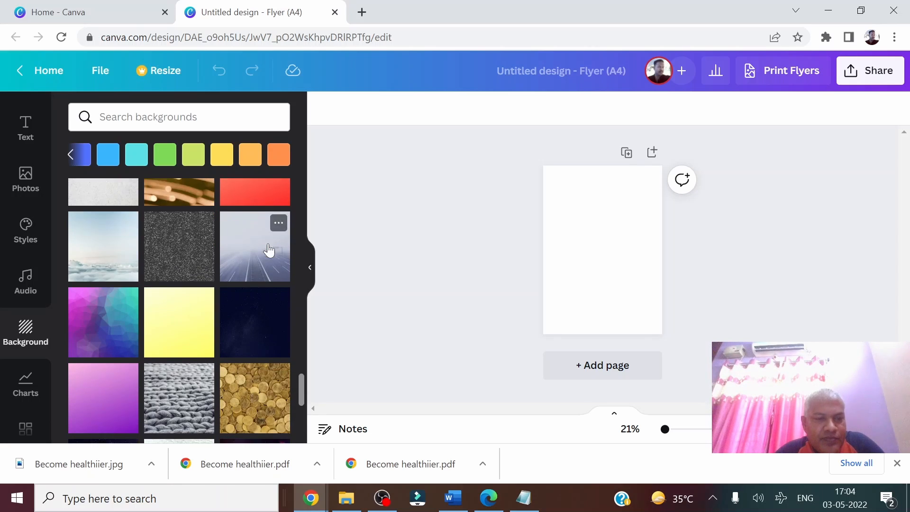
scroll(268, 250, "down", 7)
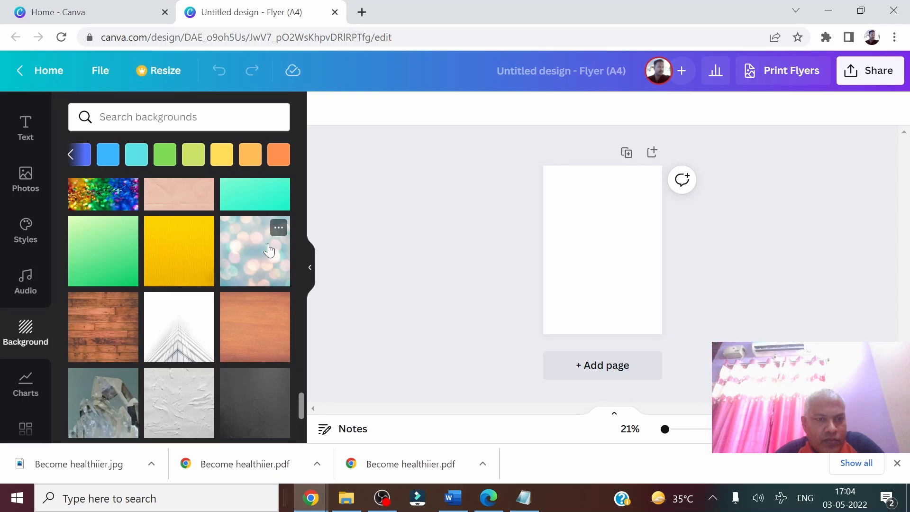
scroll(268, 250, "down", 8)
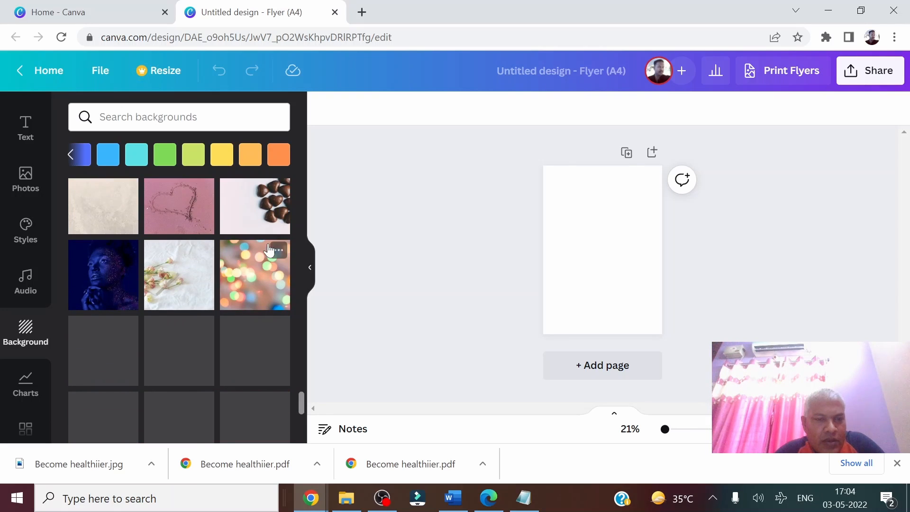
scroll(269, 250, "down", 3)
scroll(268, 250, "down", 2)
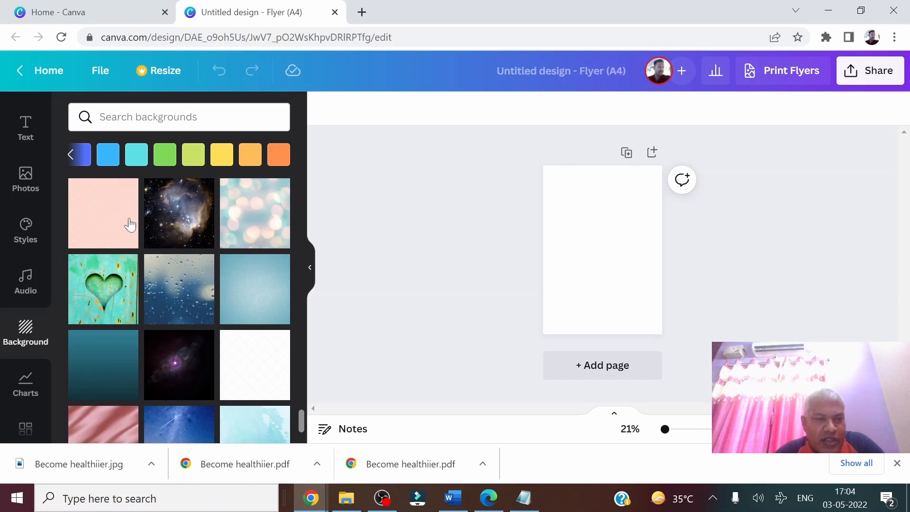
left_click(108, 217)
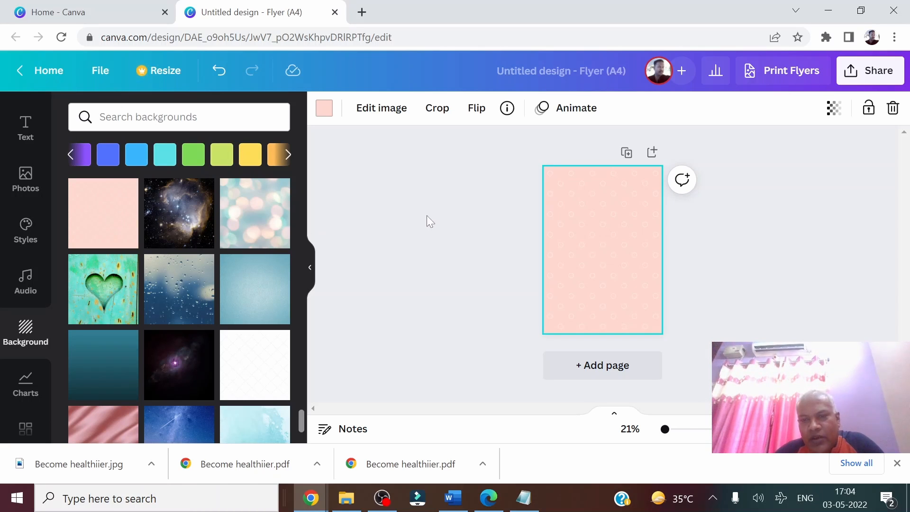
left_click(411, 220)
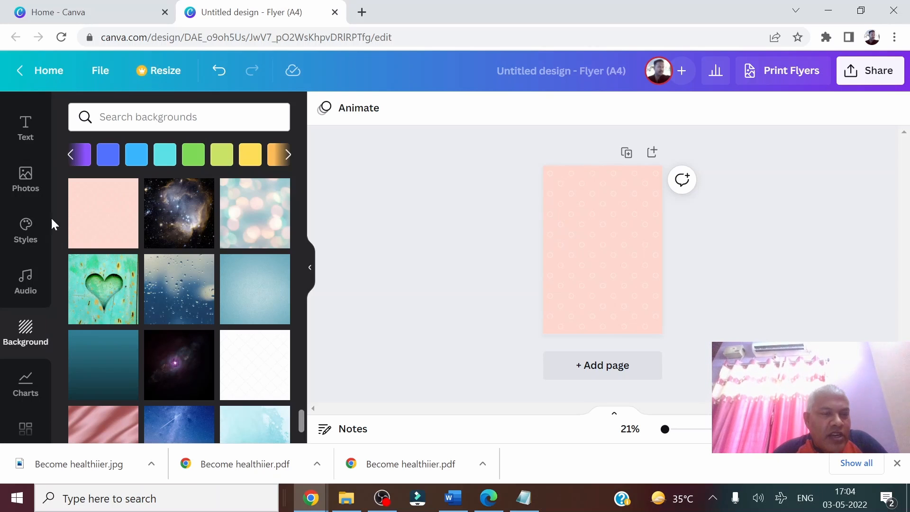
- Search the photos for "fruits", insert the basket photo with pineapples and mangoes, and place it small near the page's right edge
left_click(28, 185)
left_click(143, 117)
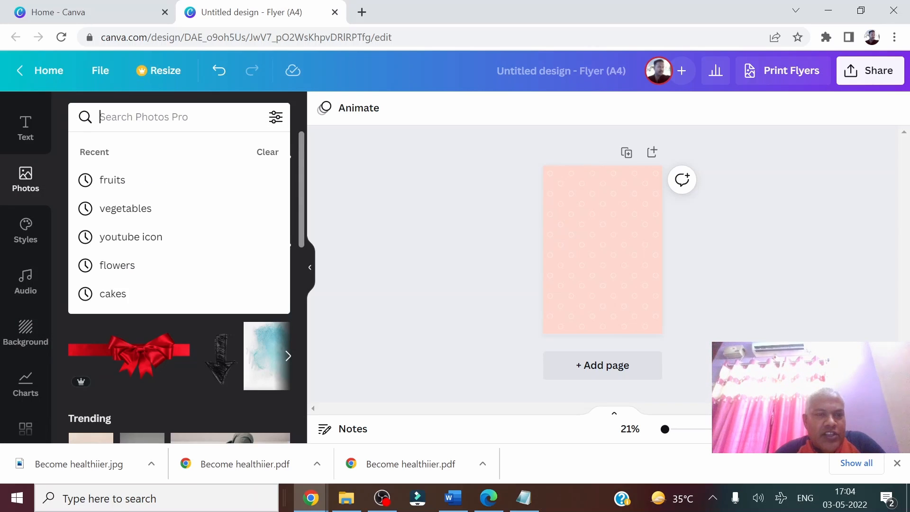
type("fruits")
key("Return")
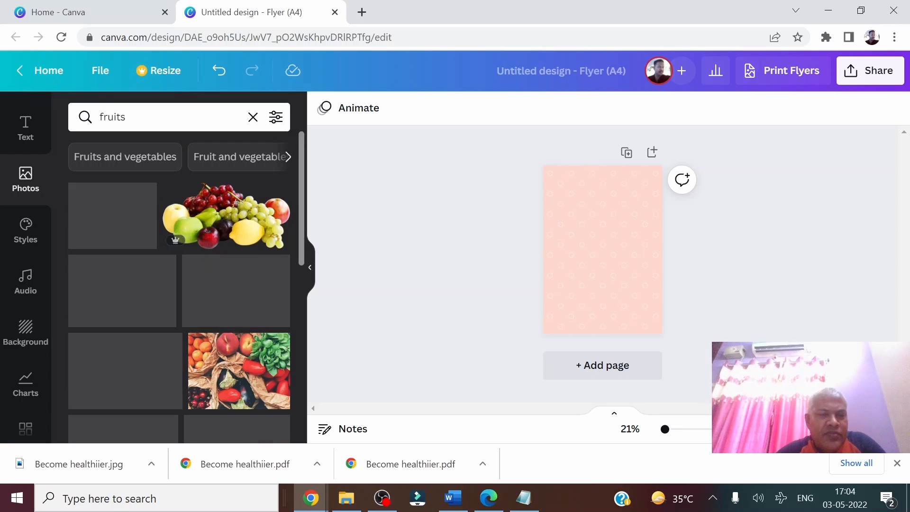
scroll(256, 290, "down", 2)
scroll(236, 325, "down", 6)
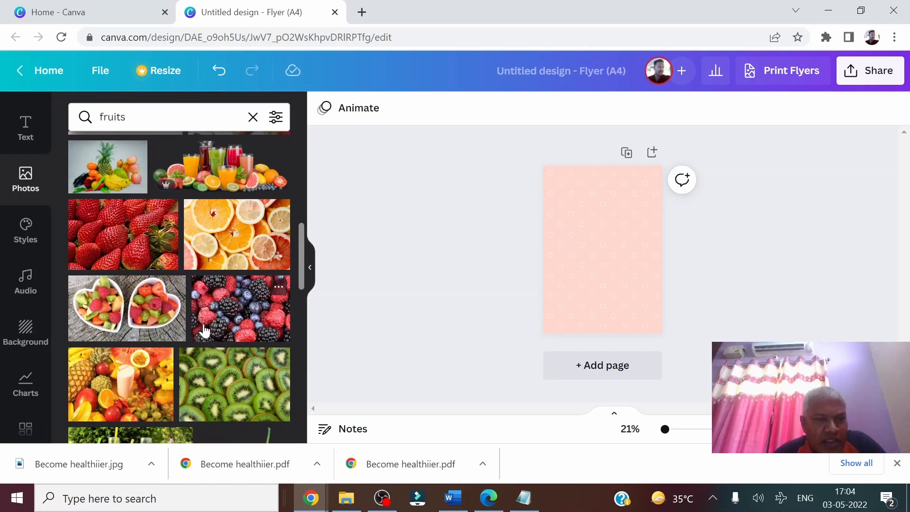
scroll(203, 329, "down", 3)
scroll(203, 329, "down", 5)
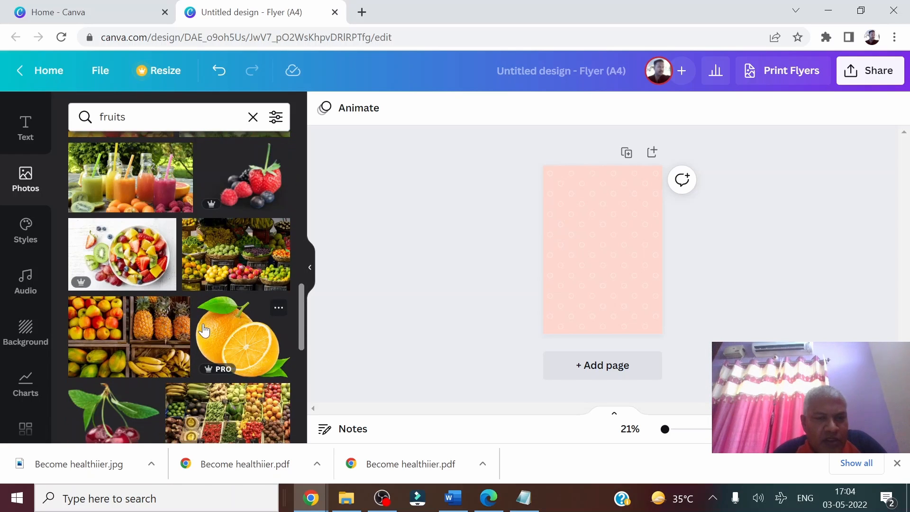
scroll(203, 329, "up", 3)
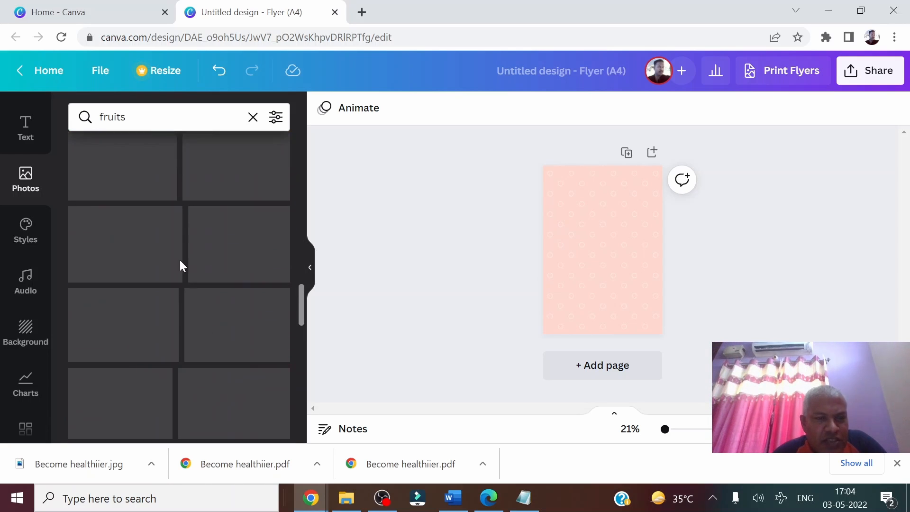
scroll(132, 382, "down", 5)
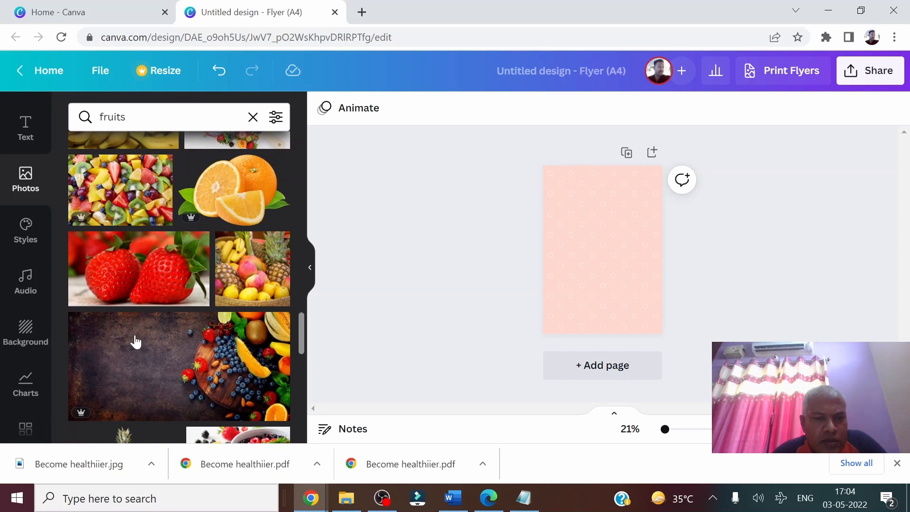
left_click(248, 284)
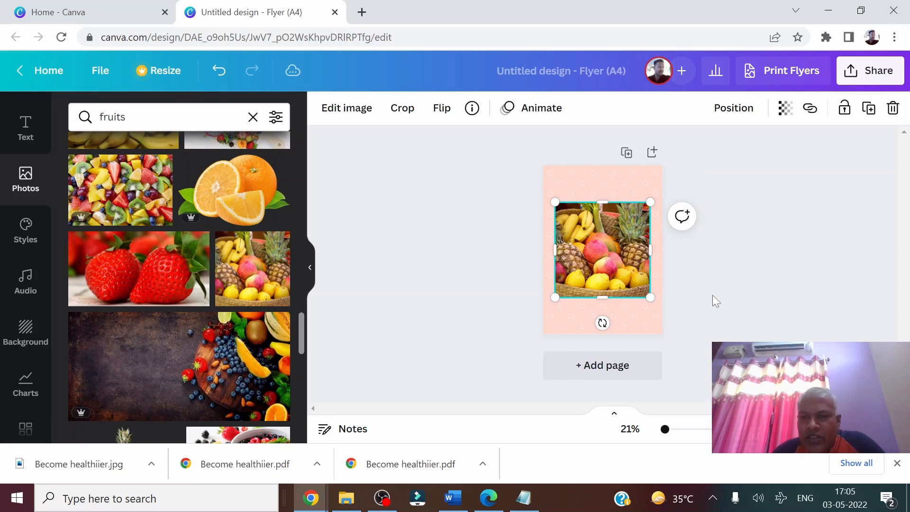
left_click_drag(644, 302, 603, 249)
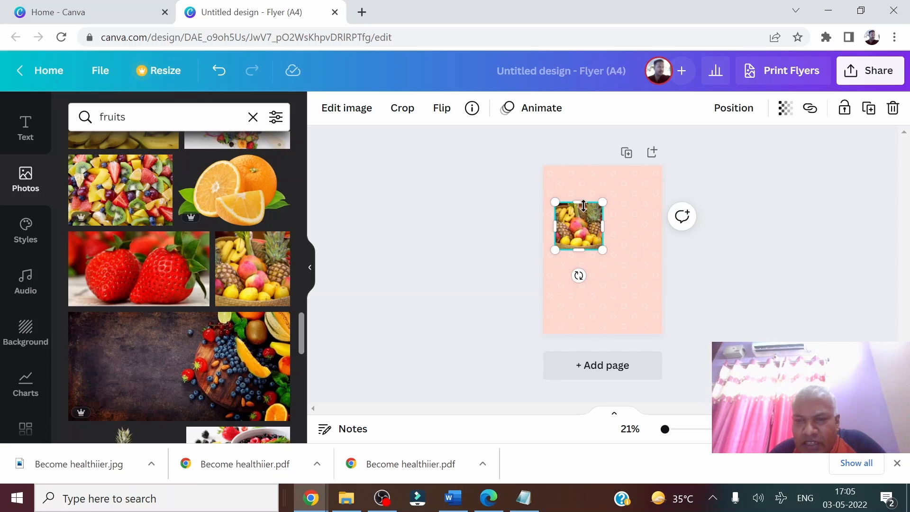
left_click_drag(582, 201, 639, 249)
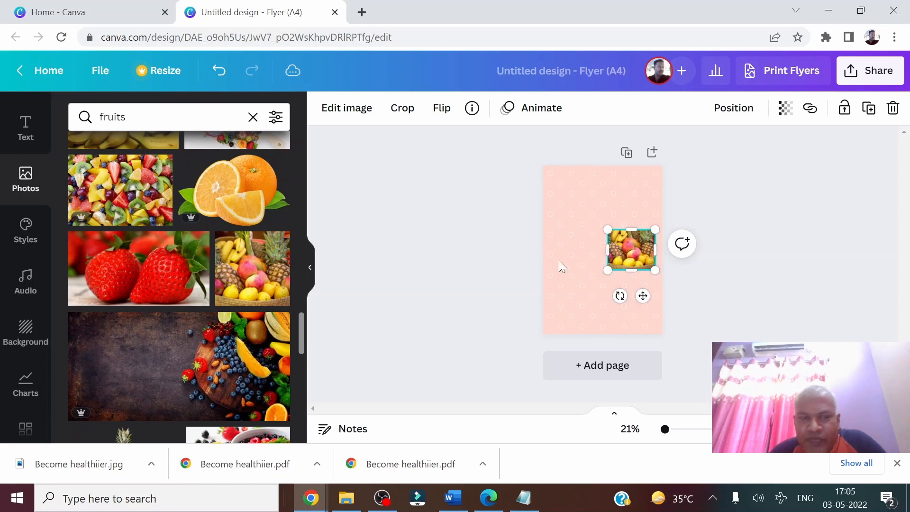
- Search the photos for "vegetables" and add the large vegetable pile cutout, shrunk into the upper left part of the page
left_click_drag(137, 117, 39, 79)
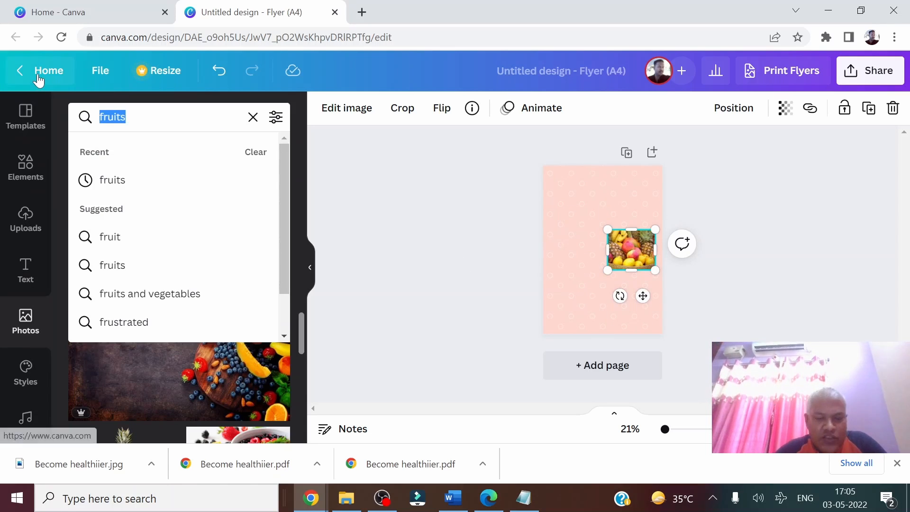
type("vegetables")
key("Return")
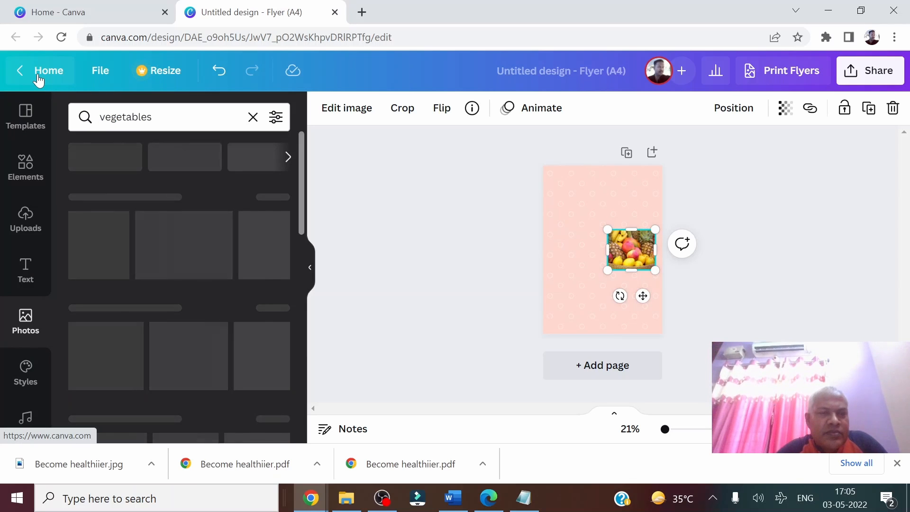
left_click(189, 279)
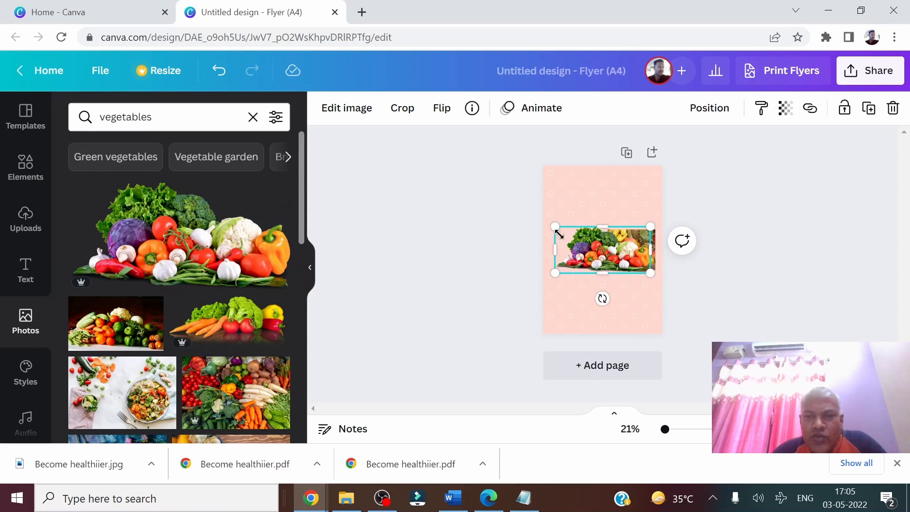
left_click_drag(652, 272, 589, 221)
- Shrink the fruit basket photo toward the lower right and enlarge the vegetable photo slightly to the left and upward
left_click(622, 262)
left_click_drag(621, 261, 618, 283)
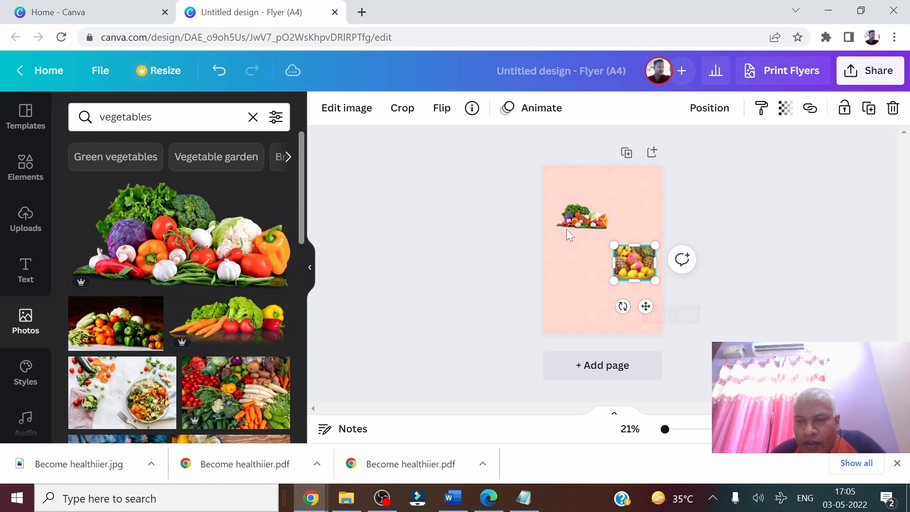
left_click(586, 227)
left_click_drag(559, 229, 554, 230)
left_click(729, 282)
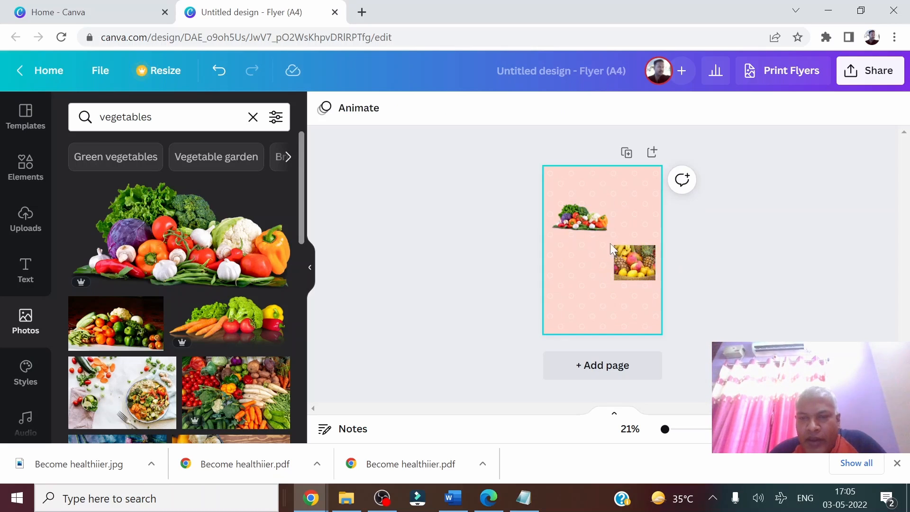
left_click(578, 215)
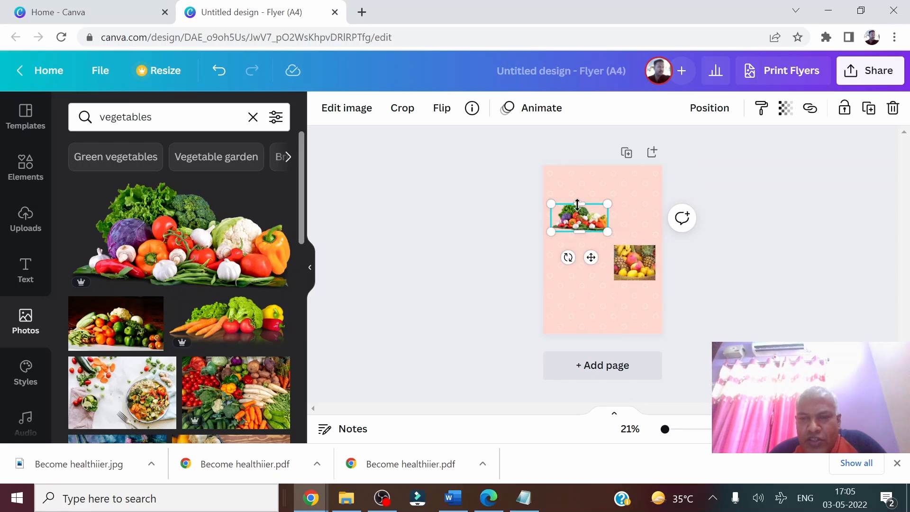
left_click_drag(577, 203, 578, 201)
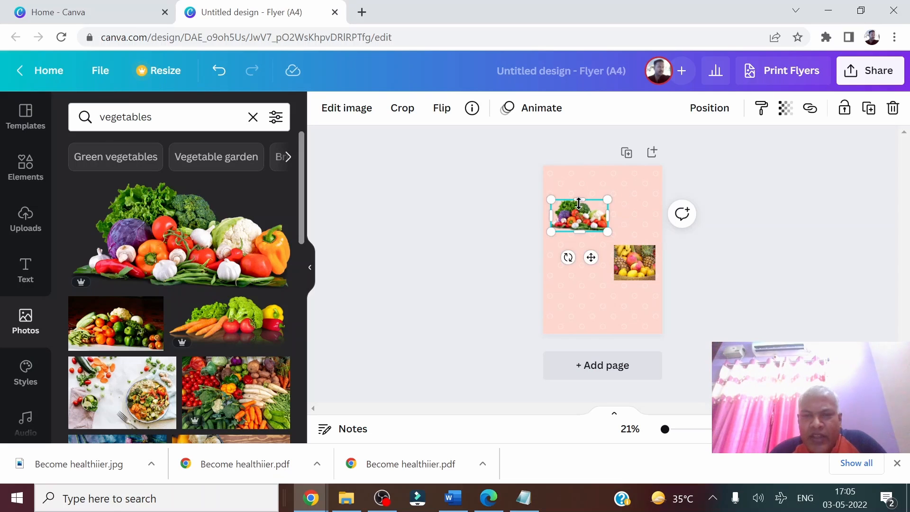
left_click(497, 285)
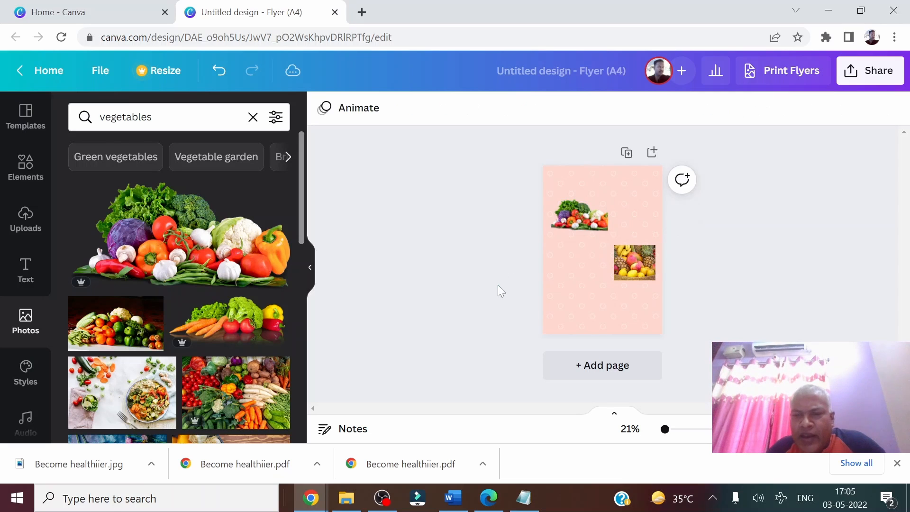
- Widen the fruit basket photo slightly toward the left so its edge lines up with the vegetable photo's right edge
left_click(641, 277)
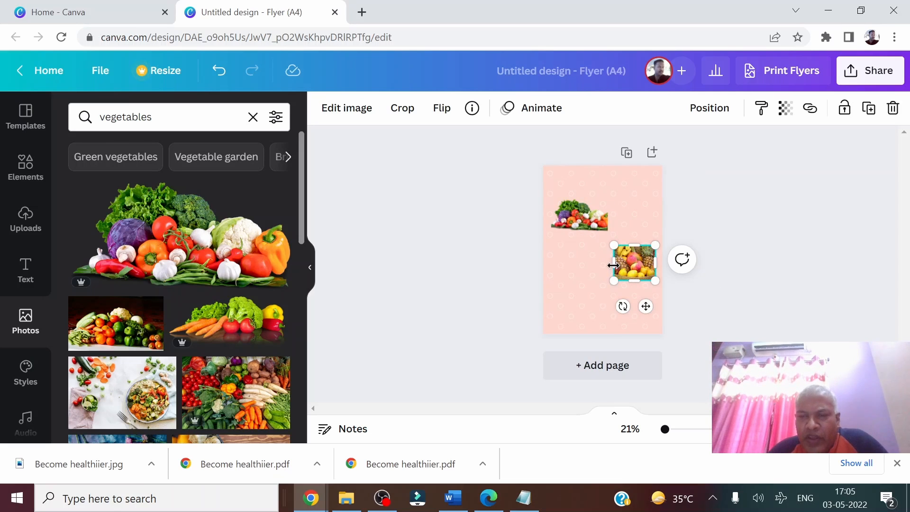
left_click_drag(613, 265, 608, 265)
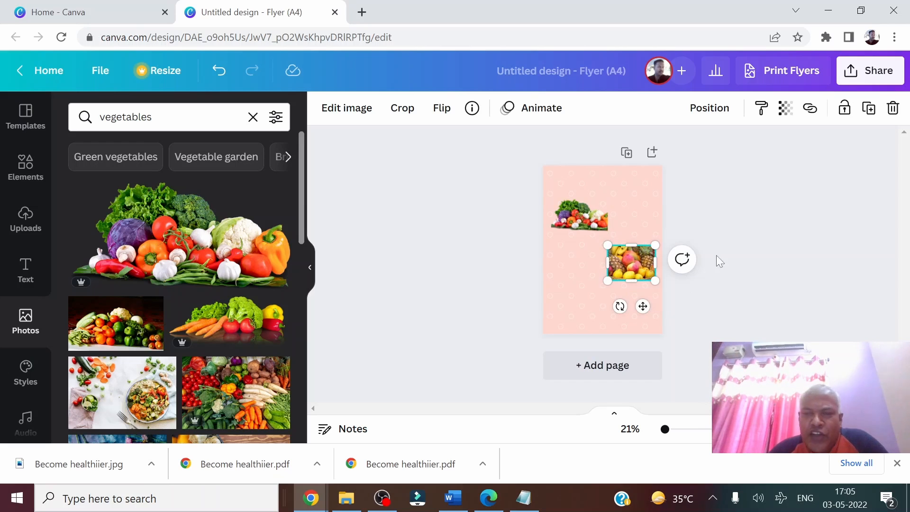
left_click(766, 208)
left_click(575, 220)
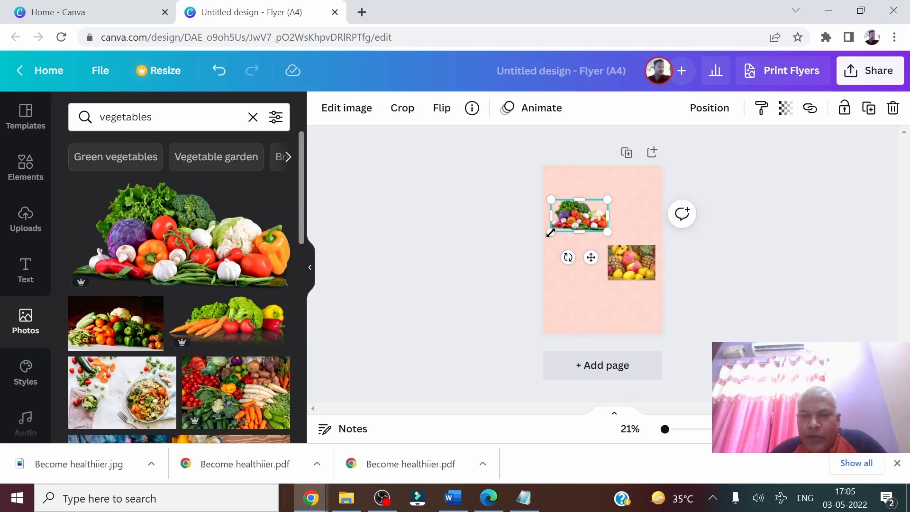
left_click(371, 215)
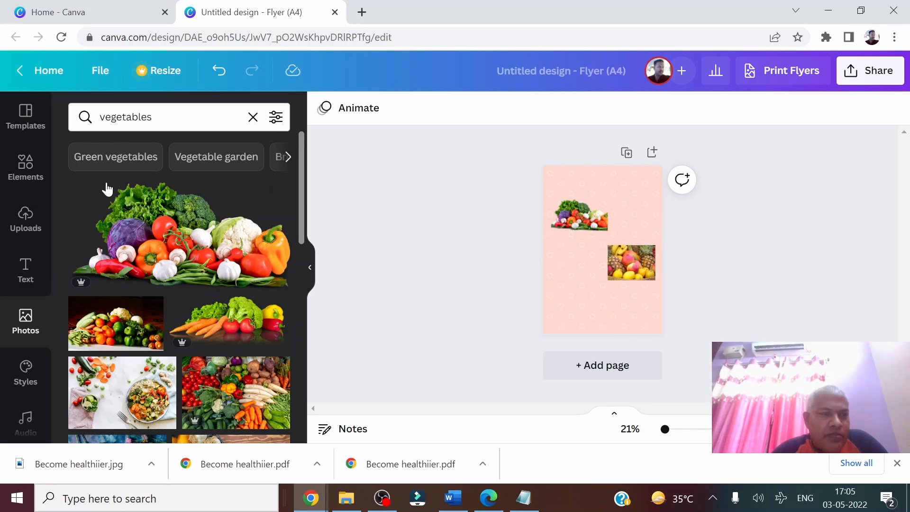
- Add a heading text box to the flyer and clear its placeholder text
left_click(29, 277)
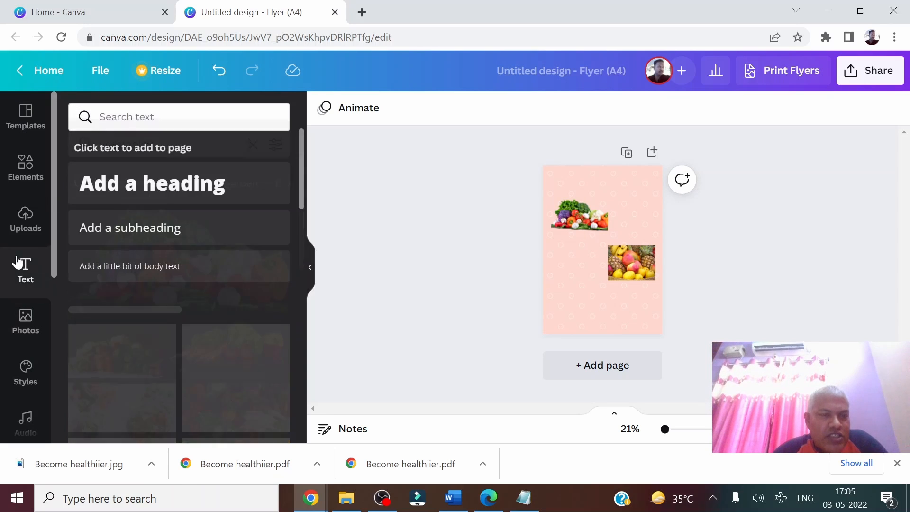
left_click(138, 188)
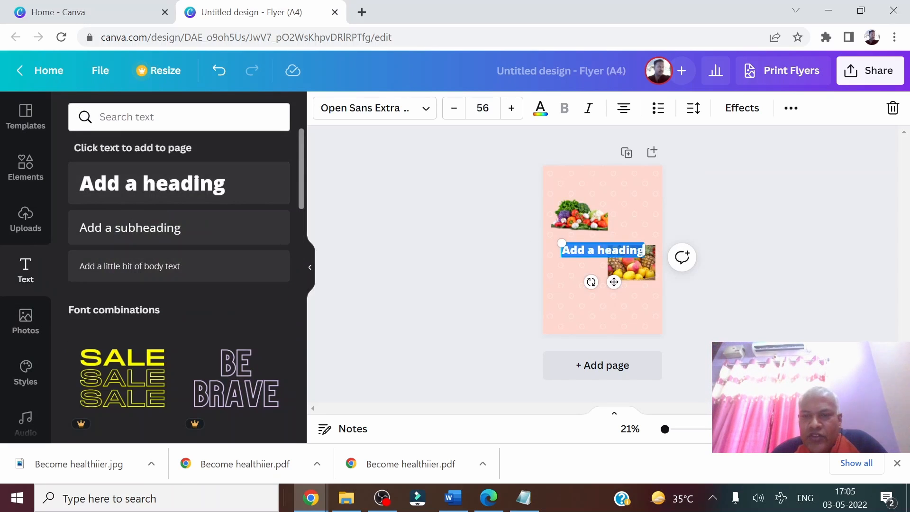
left_click(639, 253)
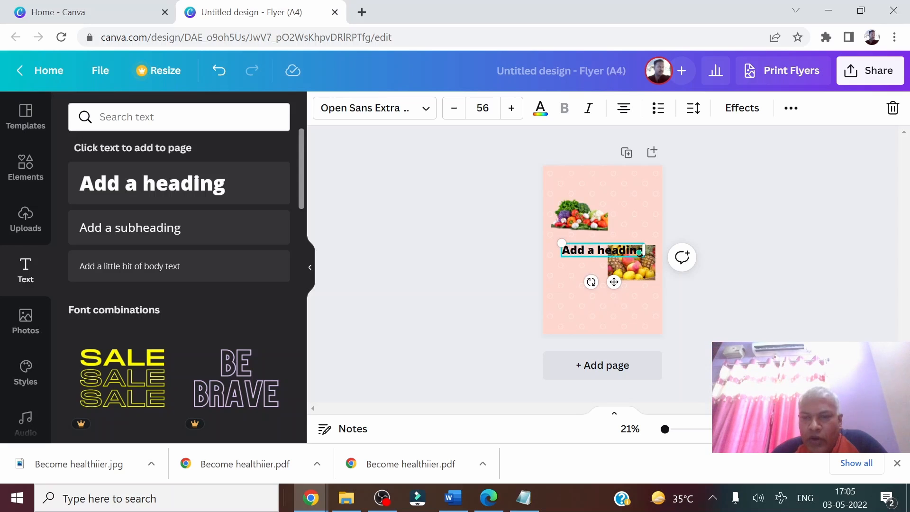
mouse_move(571, 251)
left_mouse_down()
mouse_move(630, 250)
mouse_move(589, 250)
left_mouse_up()
key("BackSpace")
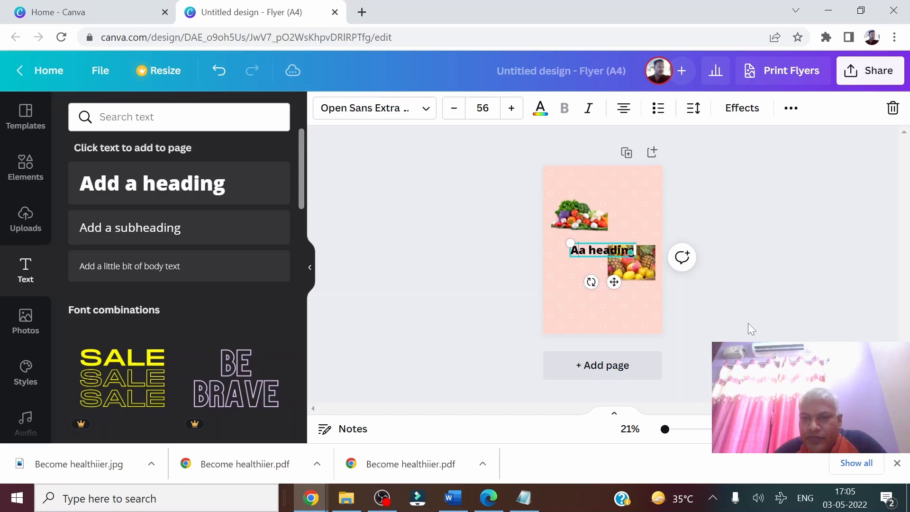
key("Delete")
key("Delete")
key("Delete")
key("Delete")
key("Delete")
key("Delete")
key("Delete")
key("Delete")
key("Delete")
key("BackSpace")
- Enter "50% off" as the heading text
type("B")
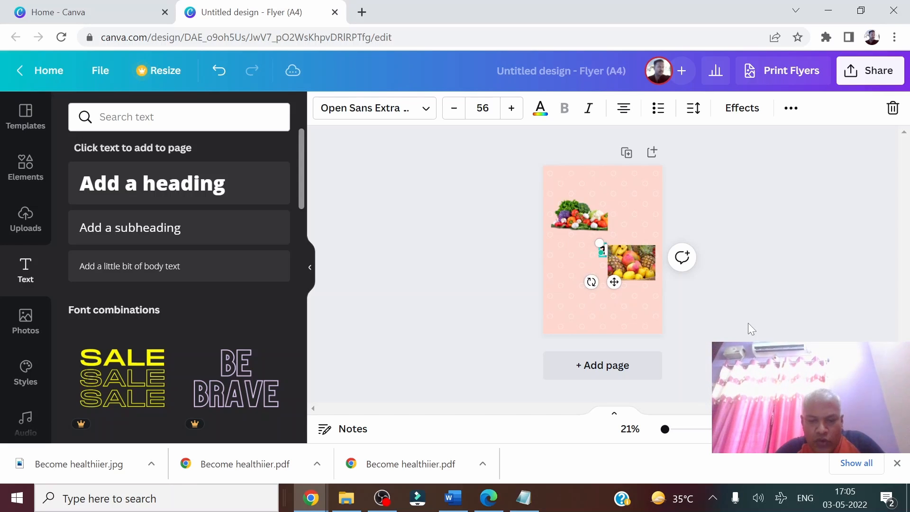
type("5%")
key("BackSpace")
key("BackSpace")
key("BackSpace")
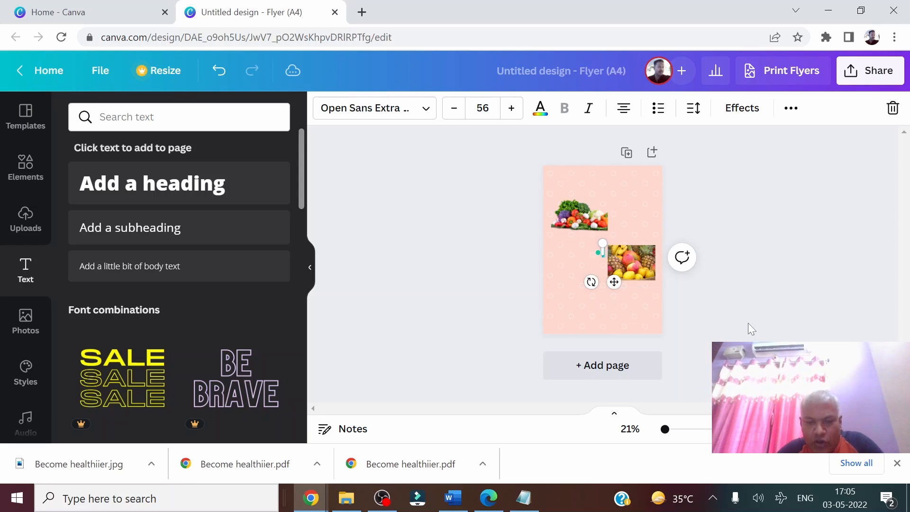
type("50% off")
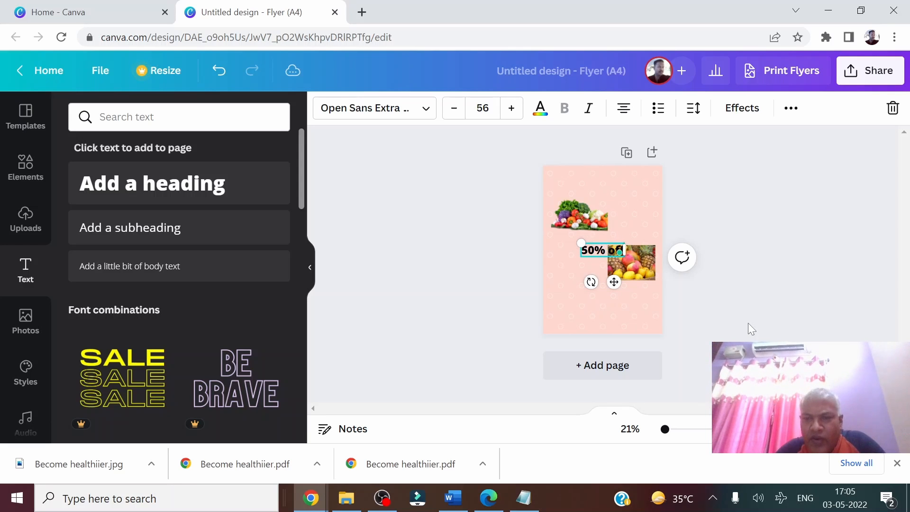
left_click(766, 240)
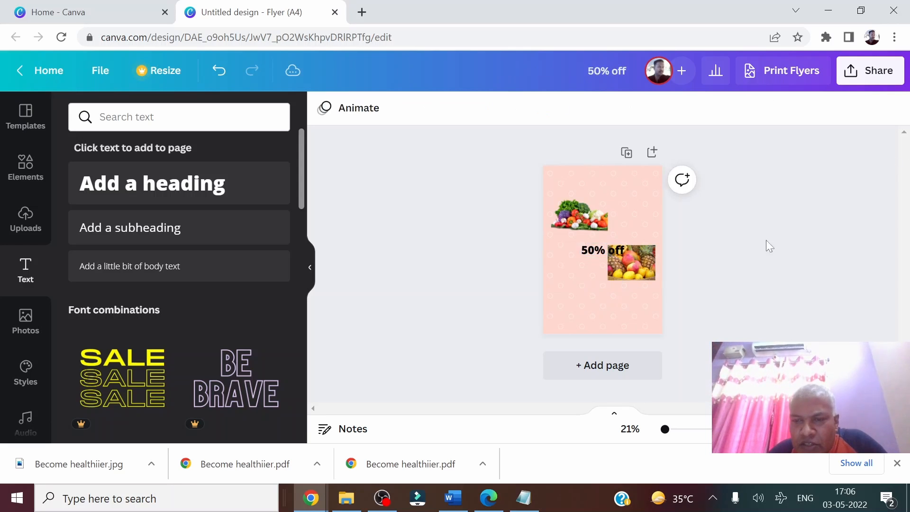
- Move the "50% off" heading above the vegetable photo and color its text coral red from the fruit photo's palette
left_click(604, 250)
left_click_drag(605, 250, 575, 186)
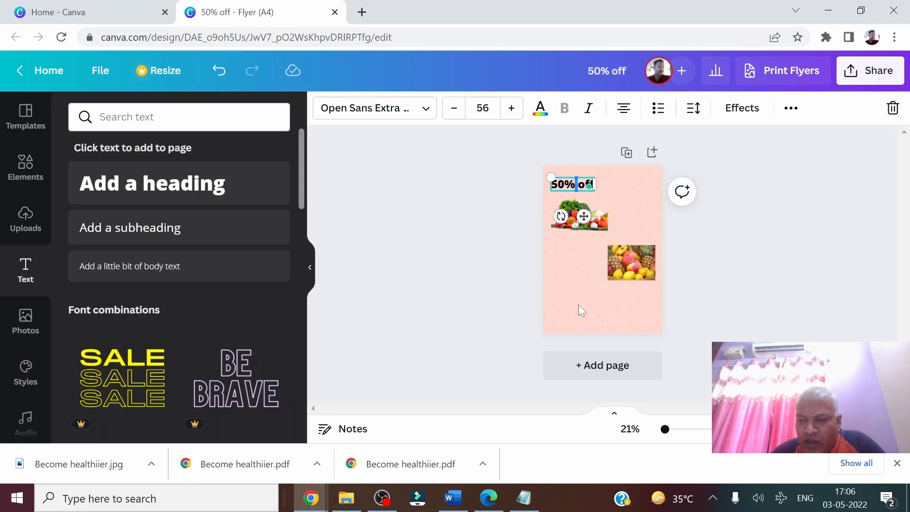
key("ctrl+a")
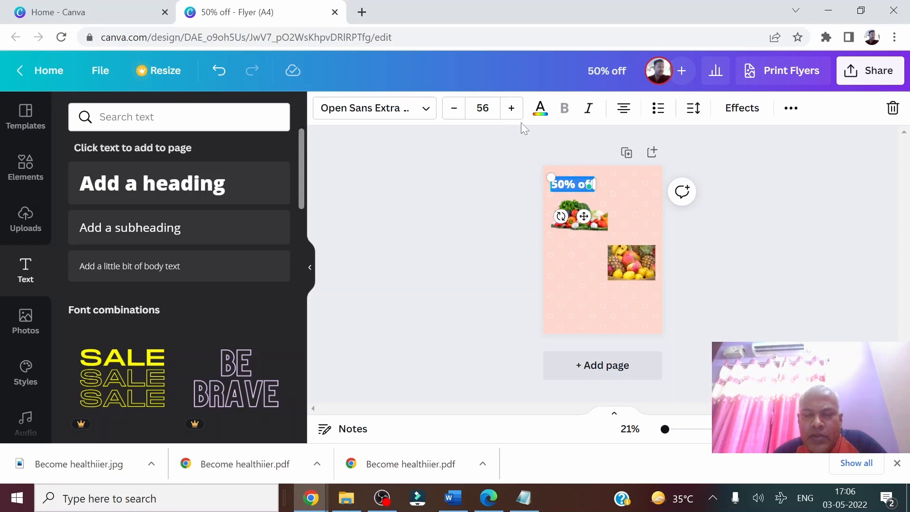
left_click(541, 110)
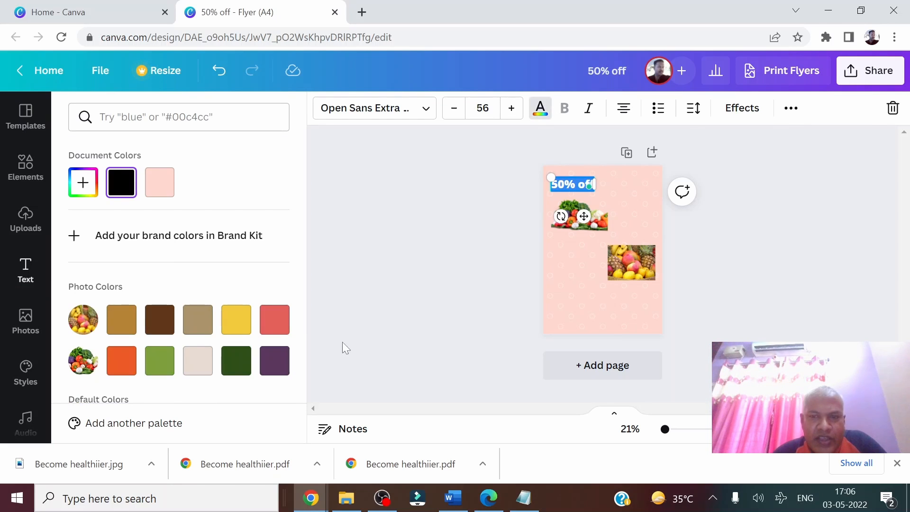
left_click(275, 326)
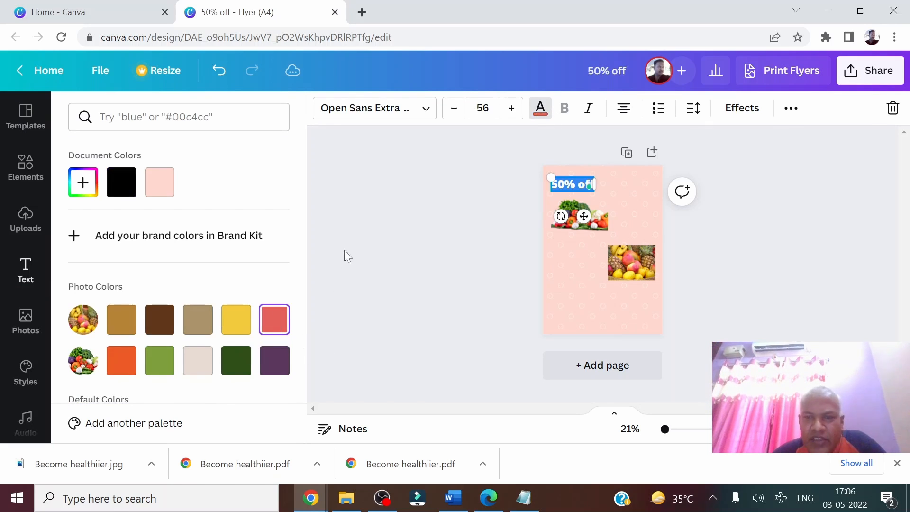
left_click(386, 249)
left_click(765, 306)
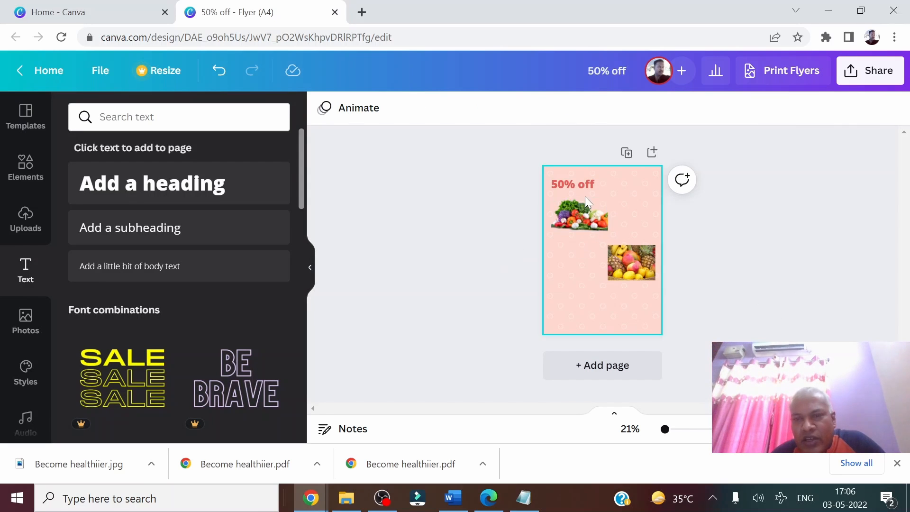
- Duplicate the "50% off" heading to just below the fruit photo and change the copy's text to "25% off"
left_click(574, 185)
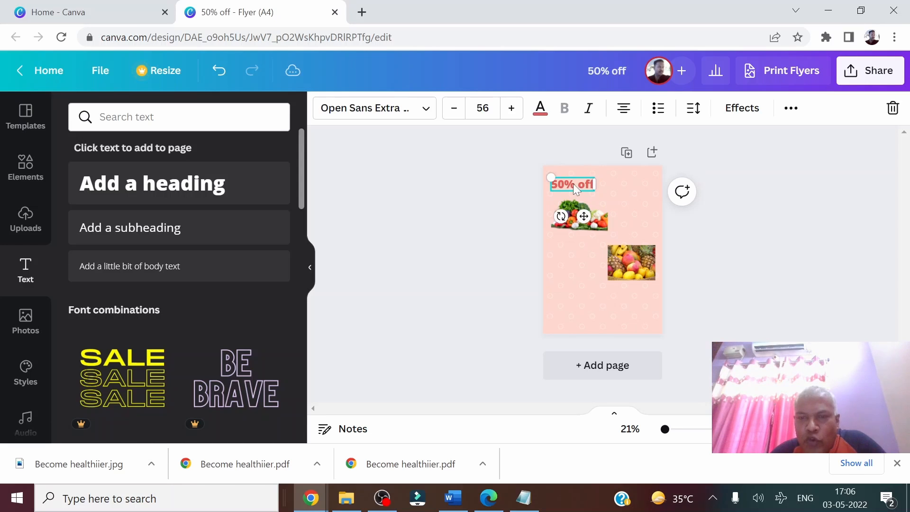
left_click_drag(575, 187, 632, 287)
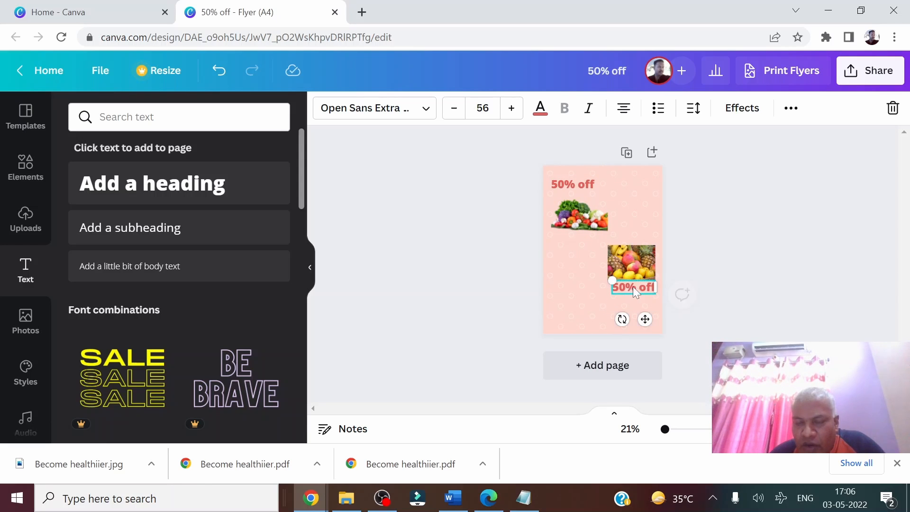
double_click(618, 285)
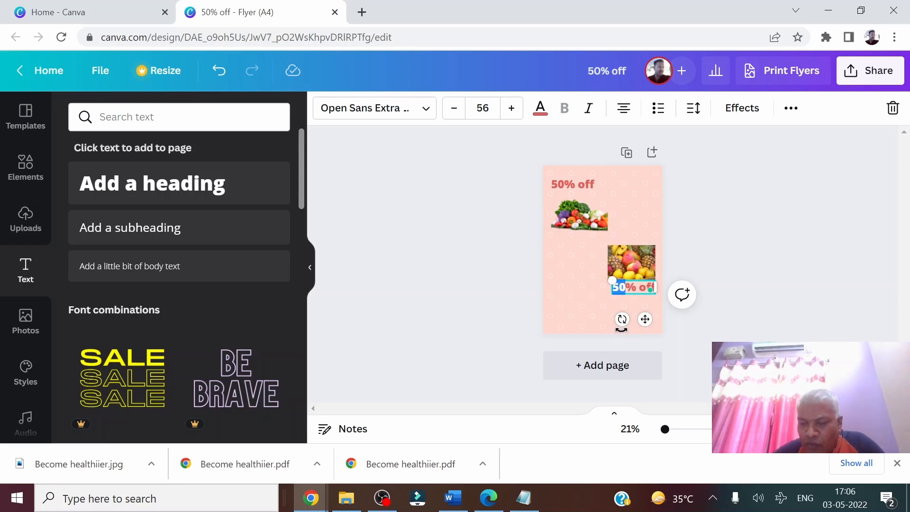
key("Left")
key("Delete")
key("Delete")
type("25")
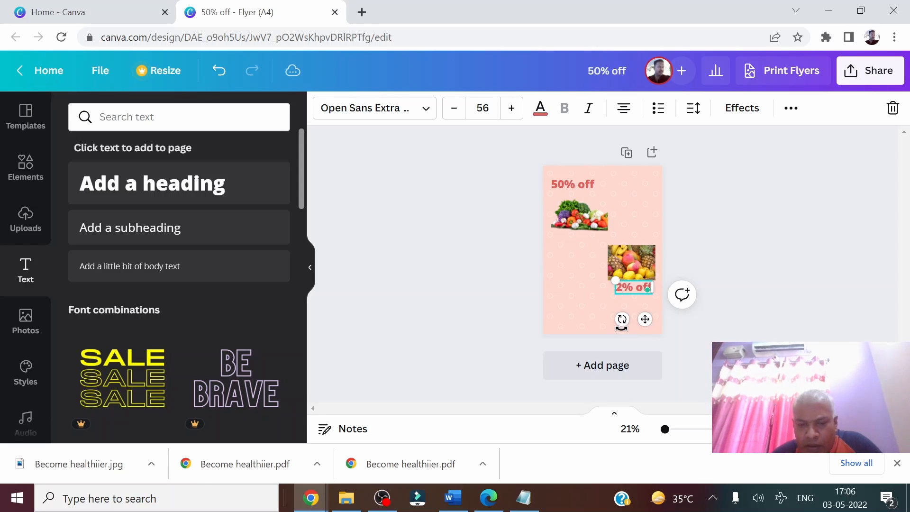
left_click(704, 212)
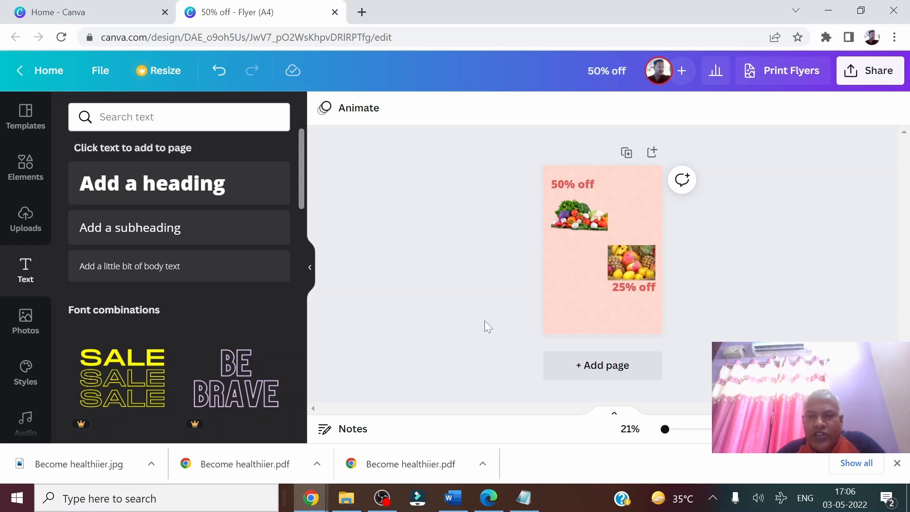
- Nudge the "50% off" heading closer to the vegetable photo, and move the fruit photo together with "25% off" to the page's right edge
left_click(565, 186)
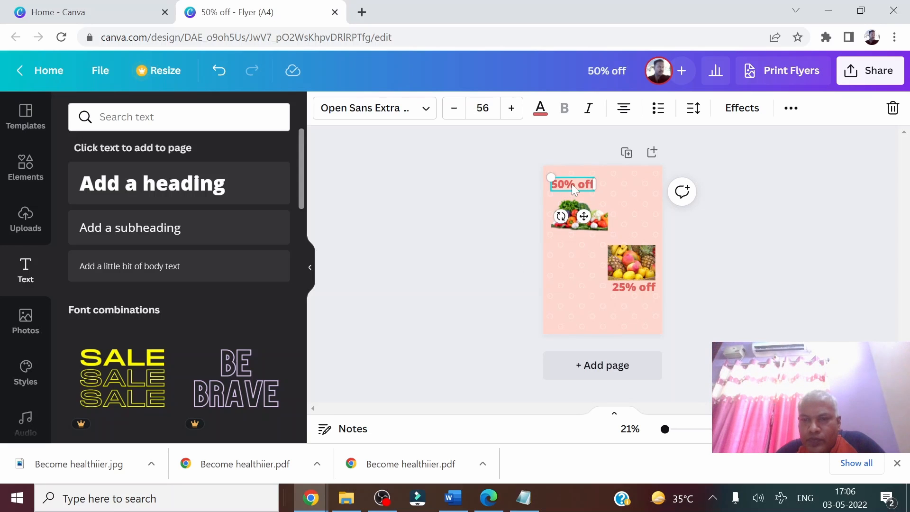
left_click_drag(572, 184, 572, 188)
left_click(640, 268)
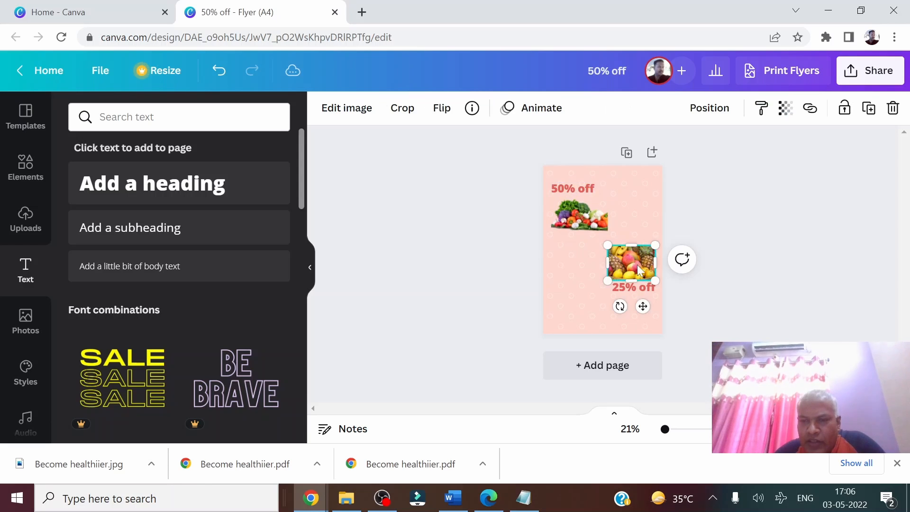
left_click(624, 288)
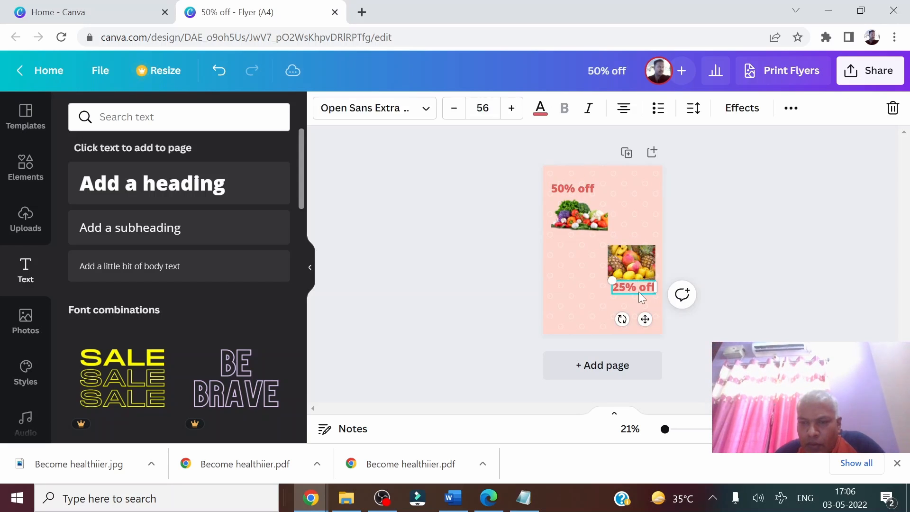
left_click(634, 256, "shift")
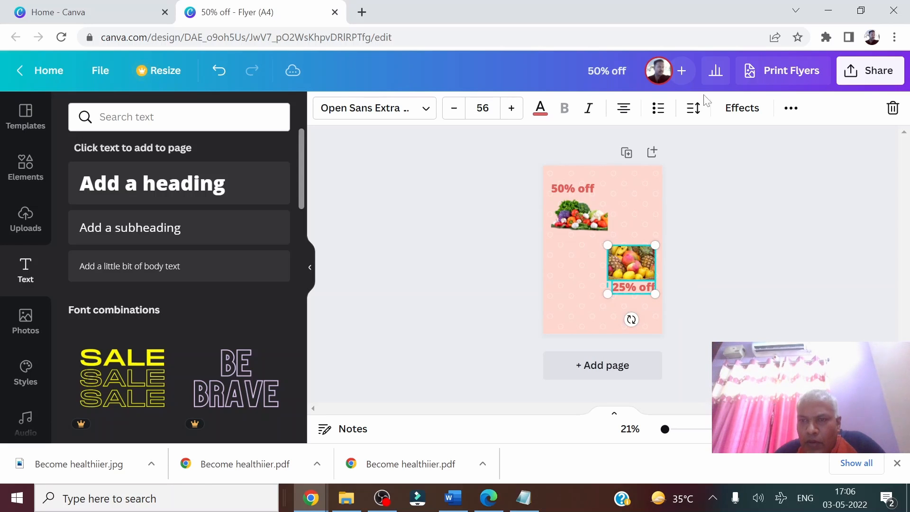
mouse_move(635, 269)
left_mouse_down()
mouse_move(635, 282)
mouse_move(644, 280)
left_mouse_up()
- Move the "50% off" heading and the vegetable photo together down and slightly toward the page's left edge
left_click(573, 190)
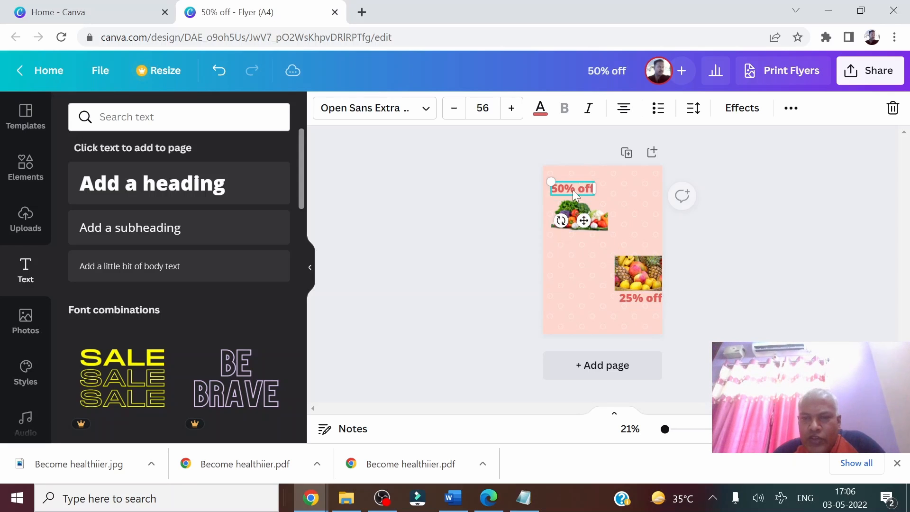
left_click(582, 203, "shift")
left_click_drag(571, 212, 573, 226)
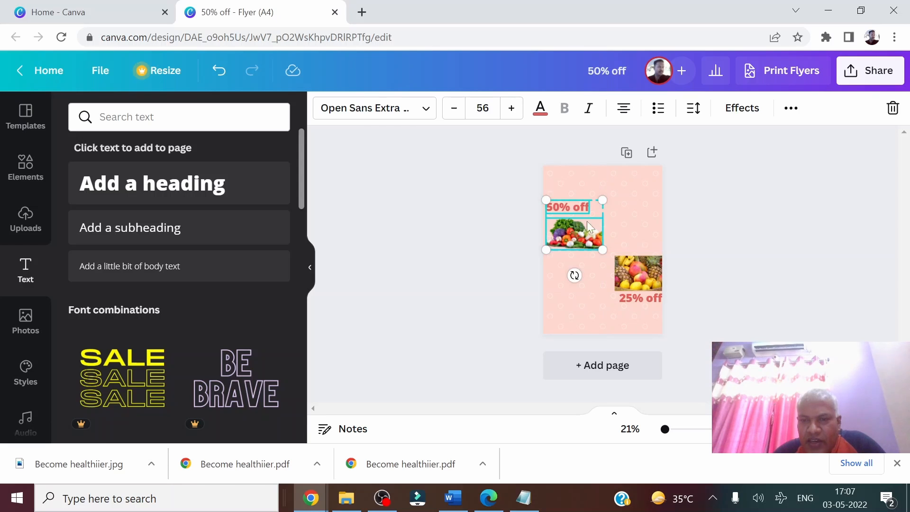
left_click(799, 212)
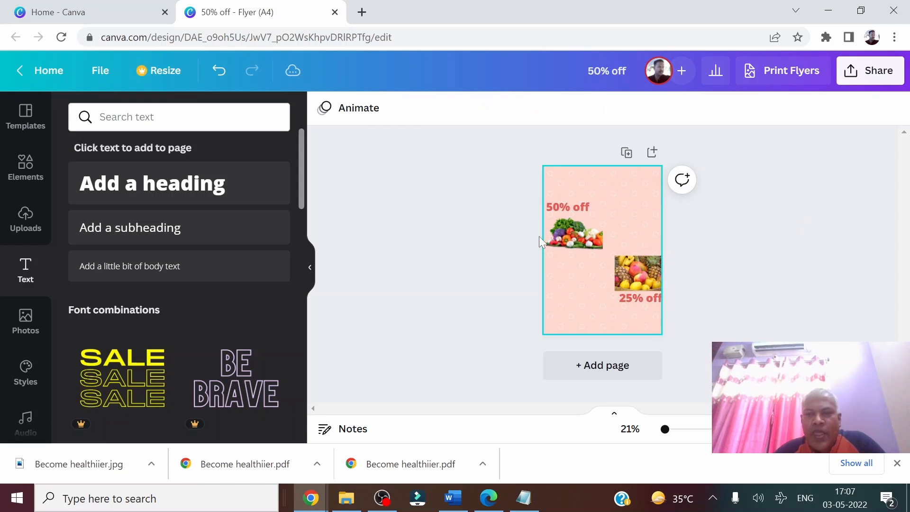
- Add a heading text box at the top of the flyer, above "50% off", and enlarge its text to size 65.1
left_click(136, 204)
left_click(595, 186)
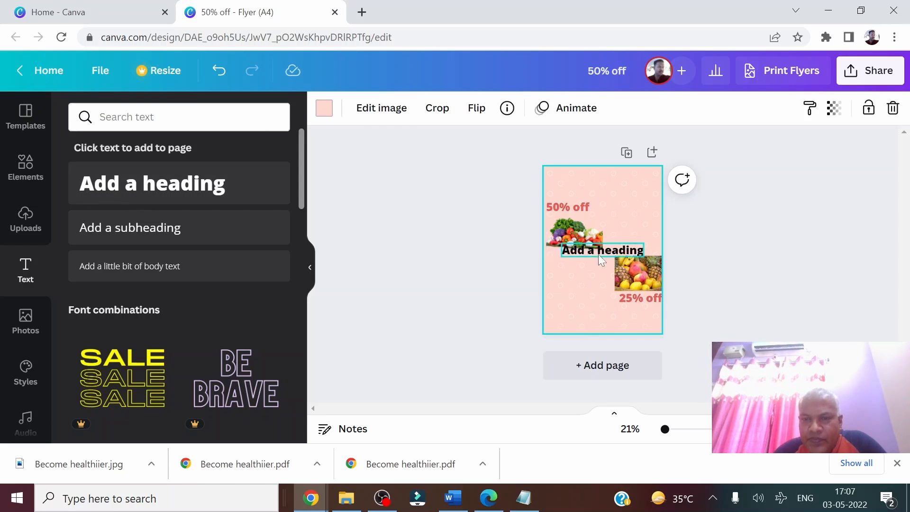
left_click_drag(603, 254, 557, 161)
- Replace the top heading's placeholder text with "SALE ! SALE ! SALE!"
double_click(612, 183)
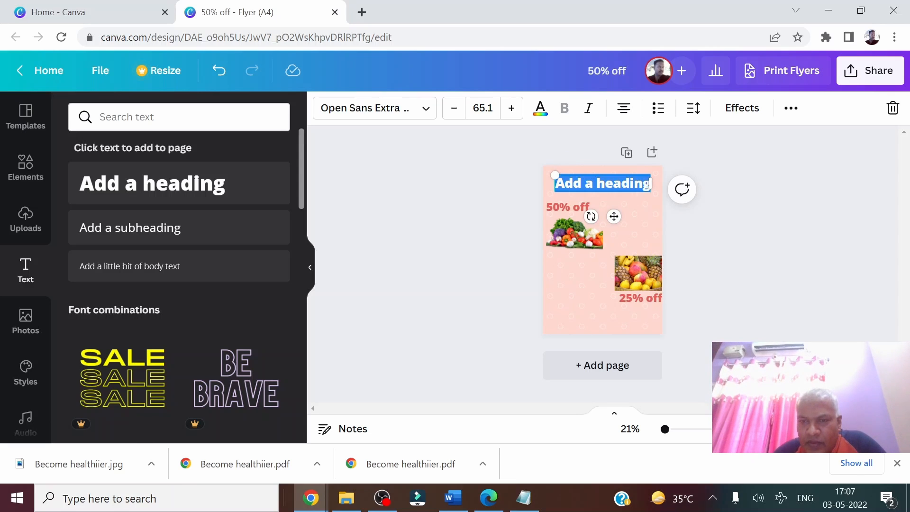
type("SA")
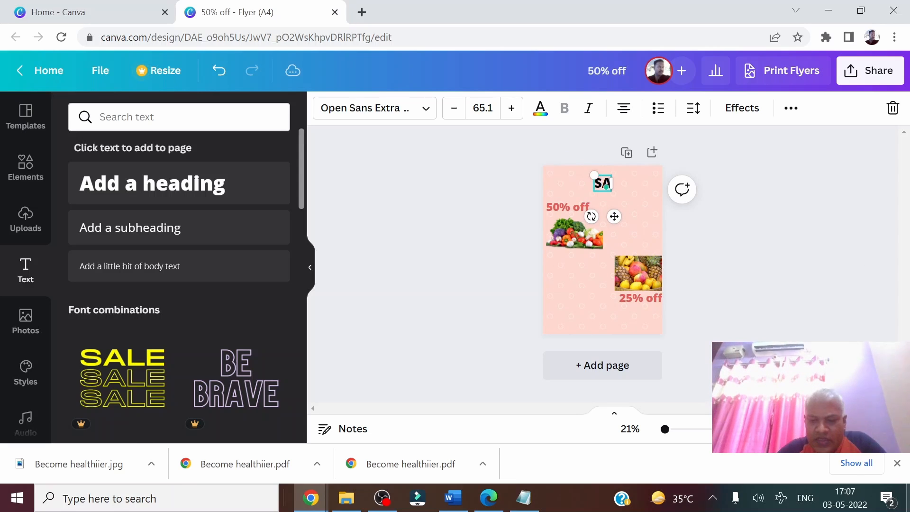
type("LE ! S")
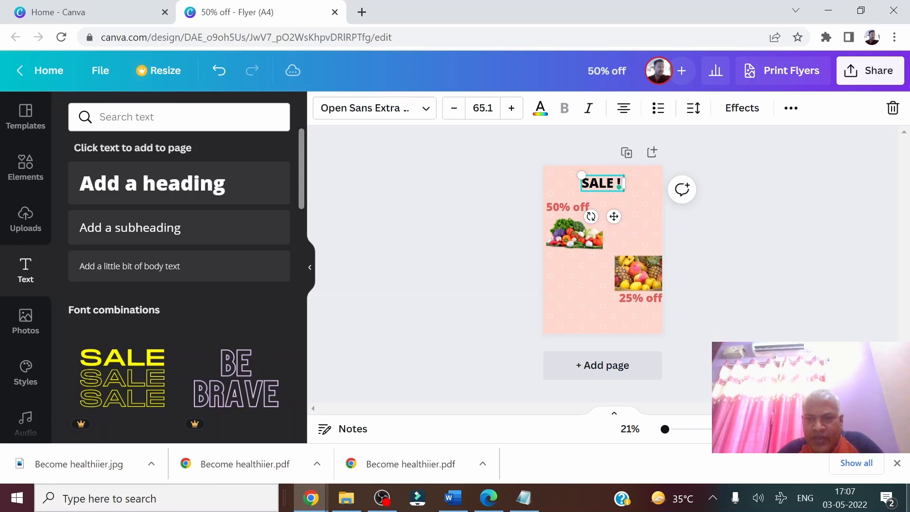
type("! SLA")
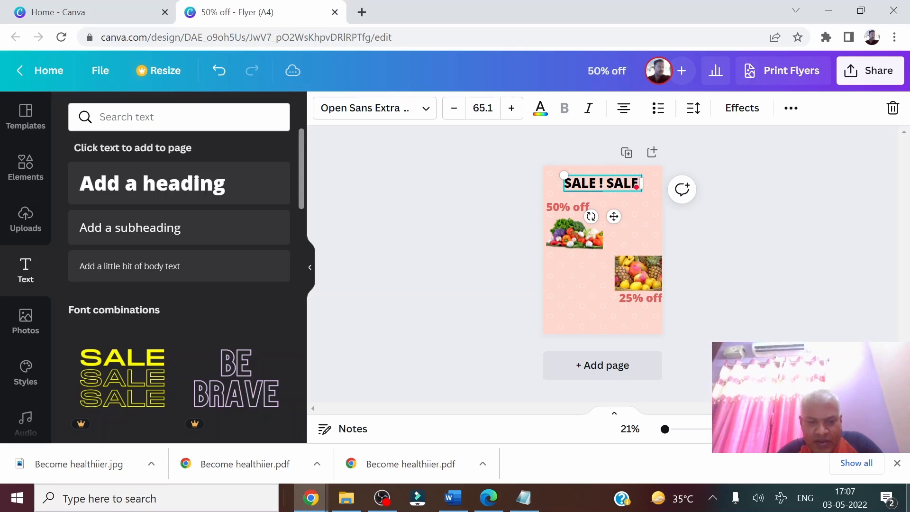
key("BackSpace")
key("BackSpace")
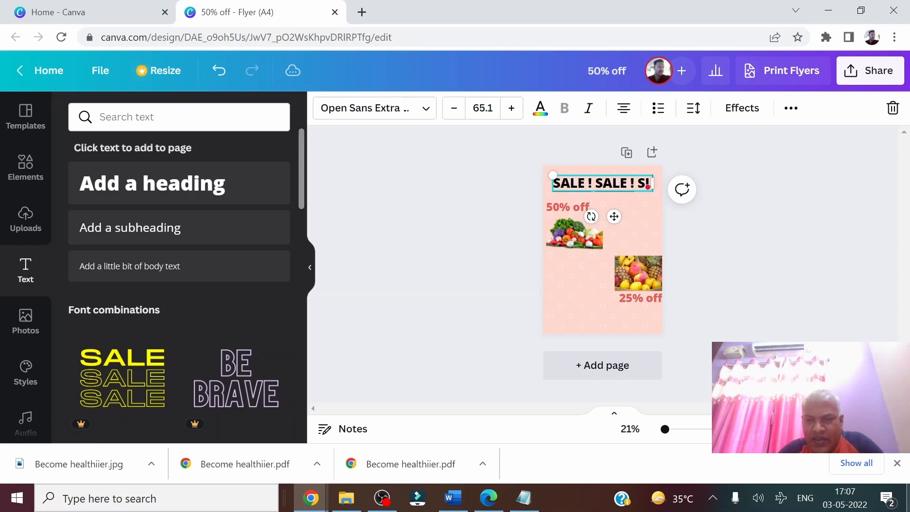
type("ALE!")
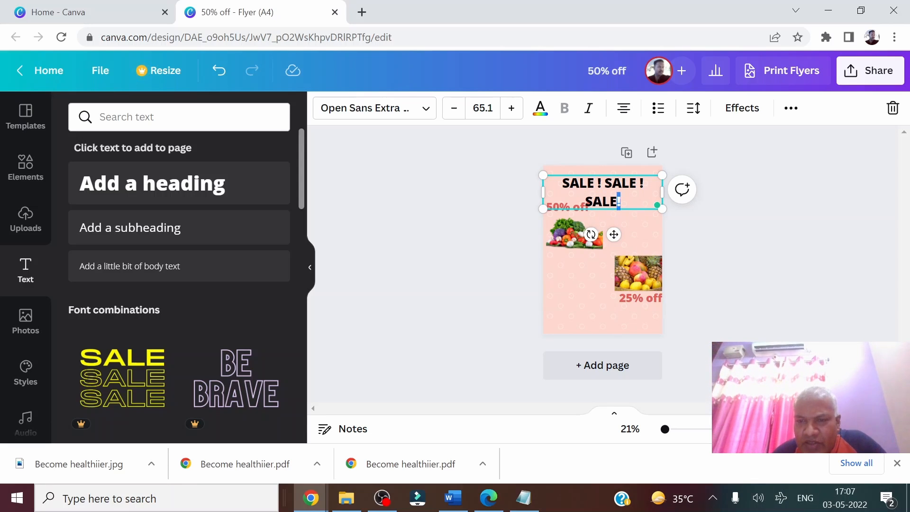
- Reduce the SALE heading's font size to 64.1 and color it dark green from the vegetable photo's palette
left_click_drag(617, 201, 561, 182)
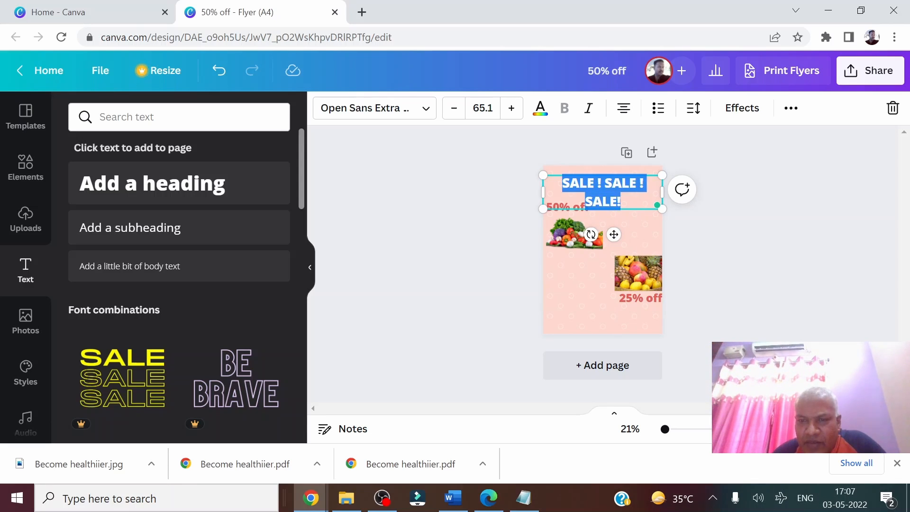
left_click(453, 109)
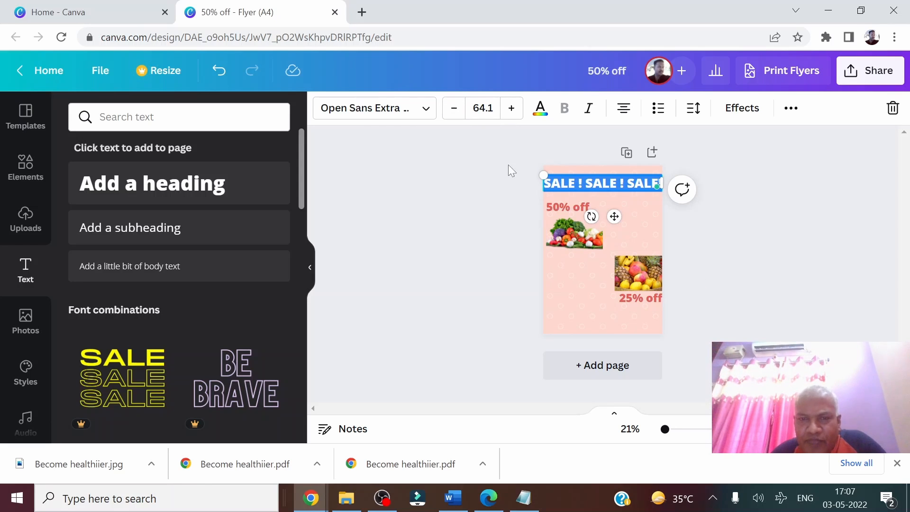
left_click(541, 108)
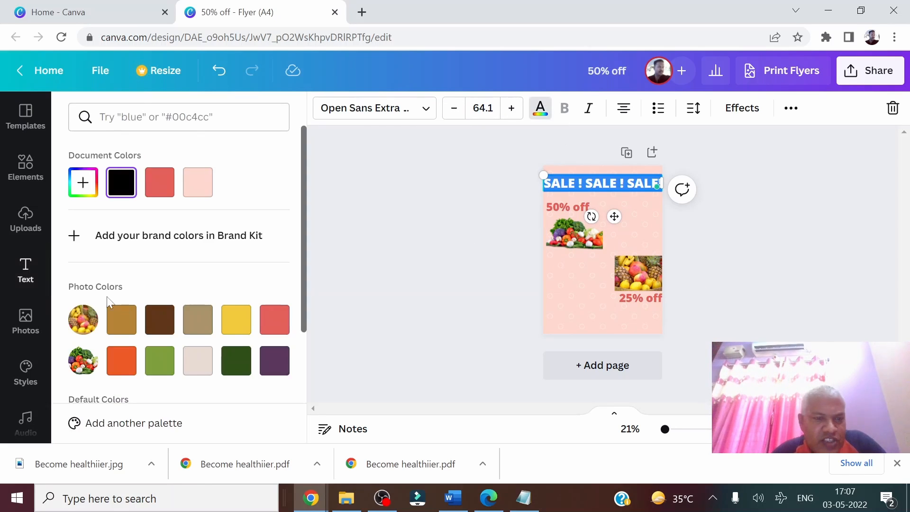
left_click(237, 360)
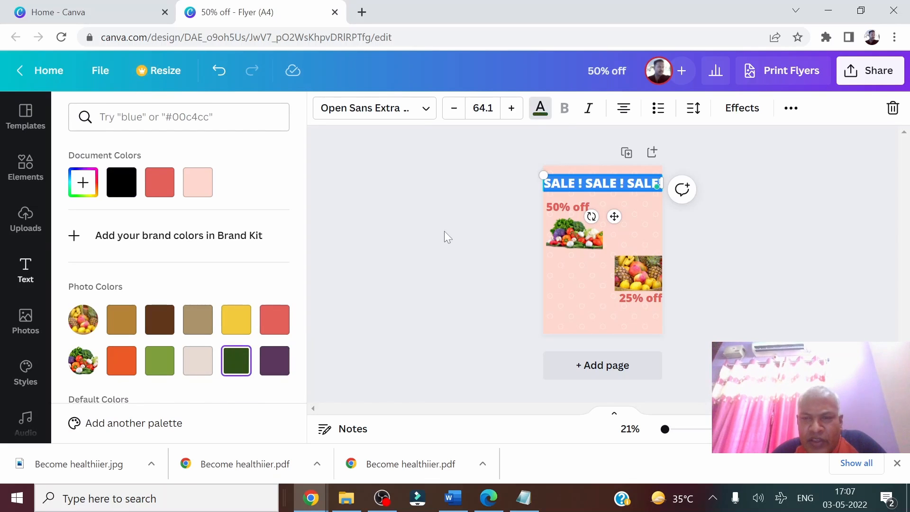
left_click(733, 240)
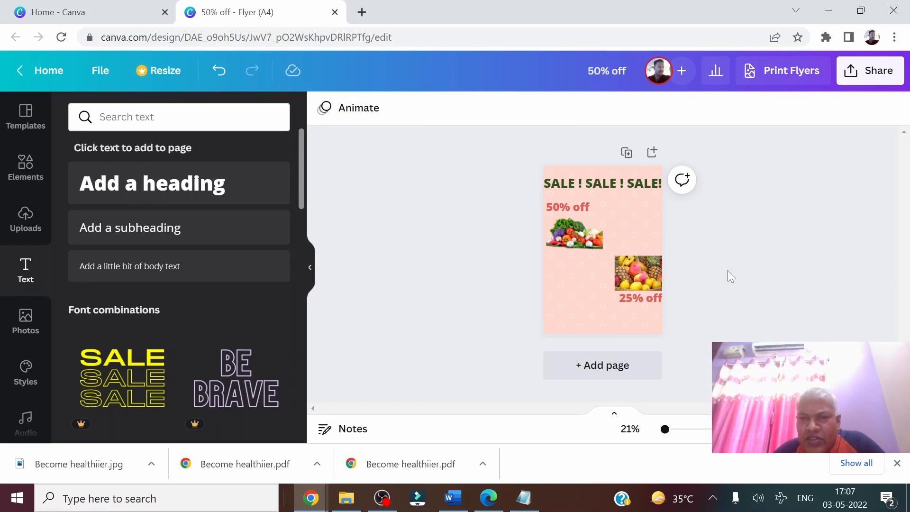
- Move the SALE heading slightly up toward the flyer's top edge
left_click(601, 186)
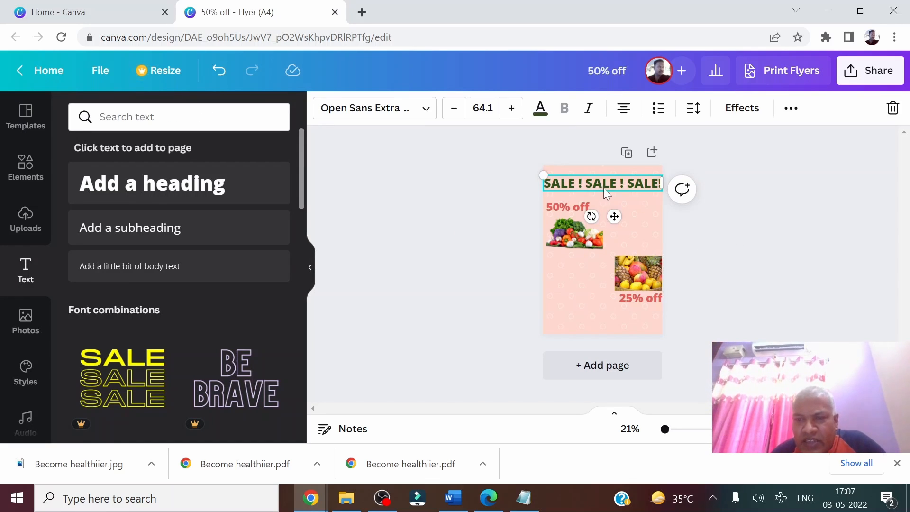
left_click_drag(587, 181, 590, 175)
left_click(801, 253)
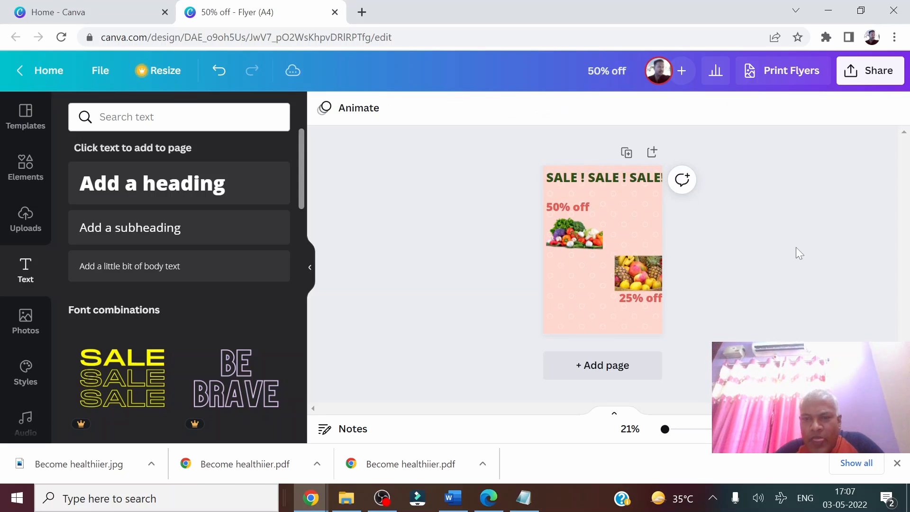
- Add two heading text boxes to the flyer and move the second one to the bottom of the page
left_click(173, 199)
left_click(138, 197)
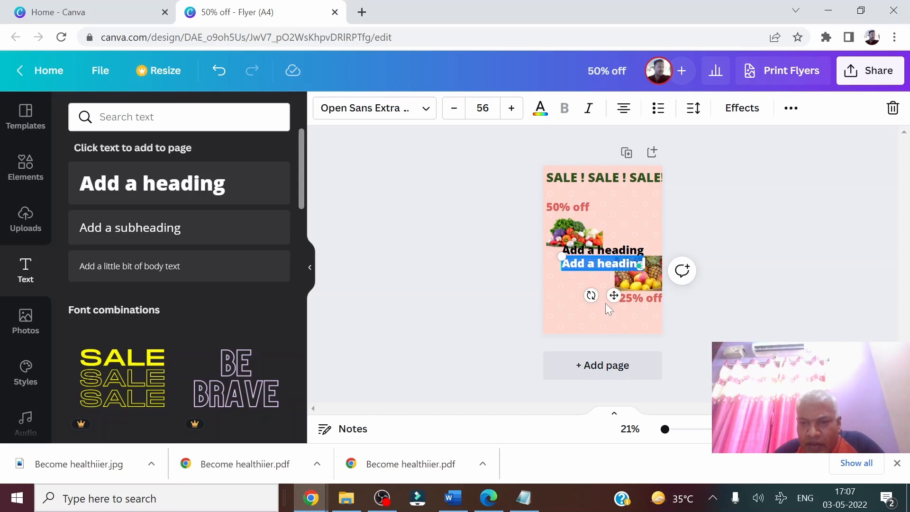
left_click_drag(615, 296, 613, 360)
left_click(594, 322)
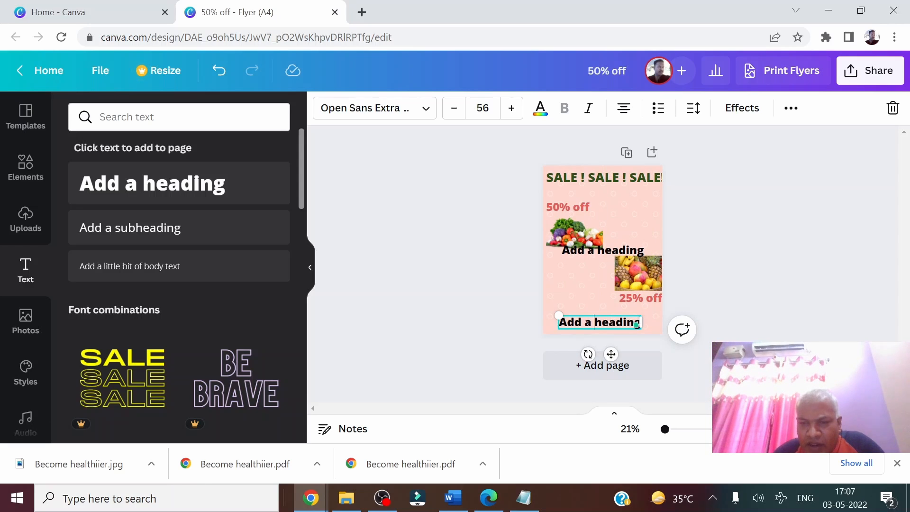
key("Home")
key("Delete")
key("Delete")
key("Delete")
key("Delete")
key("Delete")
key("Delete")
key("Delete")
key("Delete")
key("Delete")
key("Delete")
key("Delete")
key("Delete")
key("Delete")
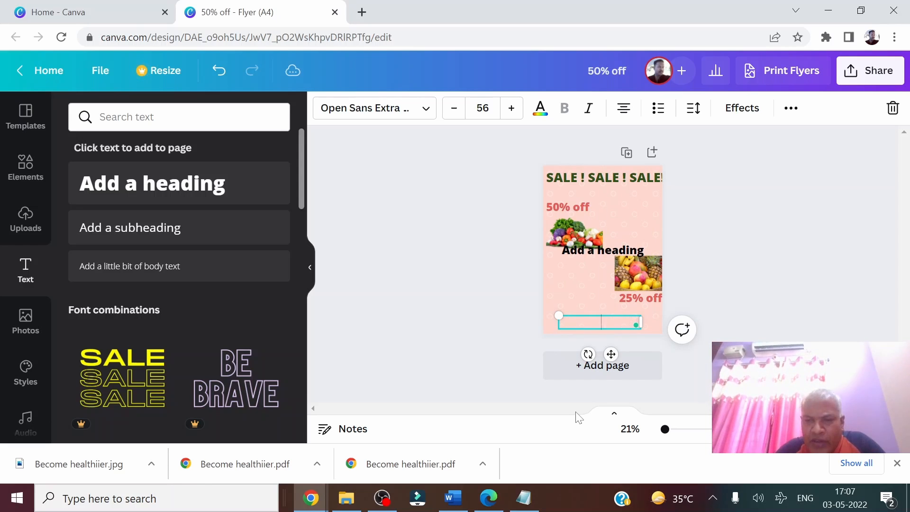
type("WWW.S")
key("BackSpace")
key("BackSpace")
key("BackSpace")
key("BackSpace")
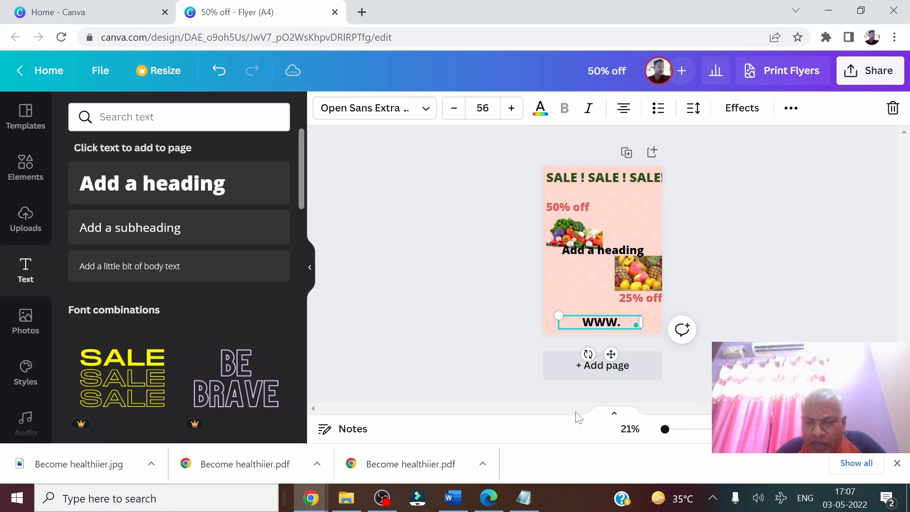
type("WWW.SARVA")
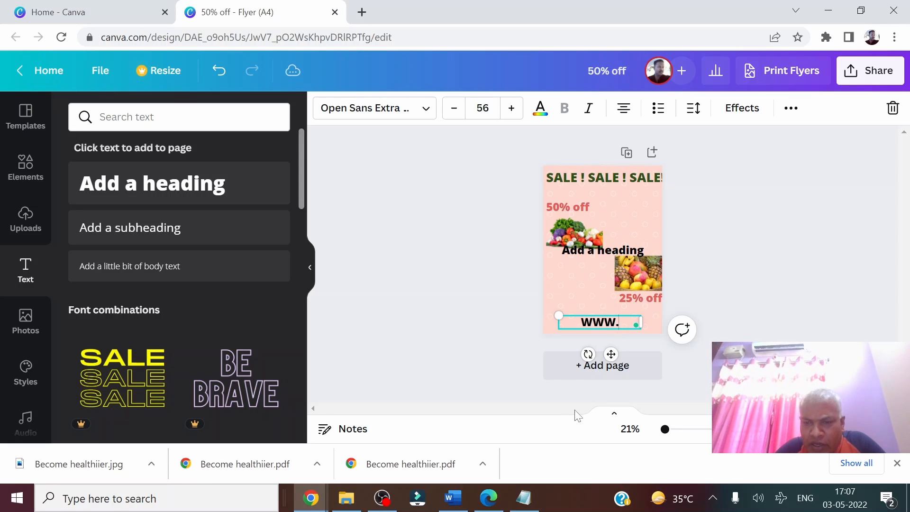
type("SUPERSTORE.COM")
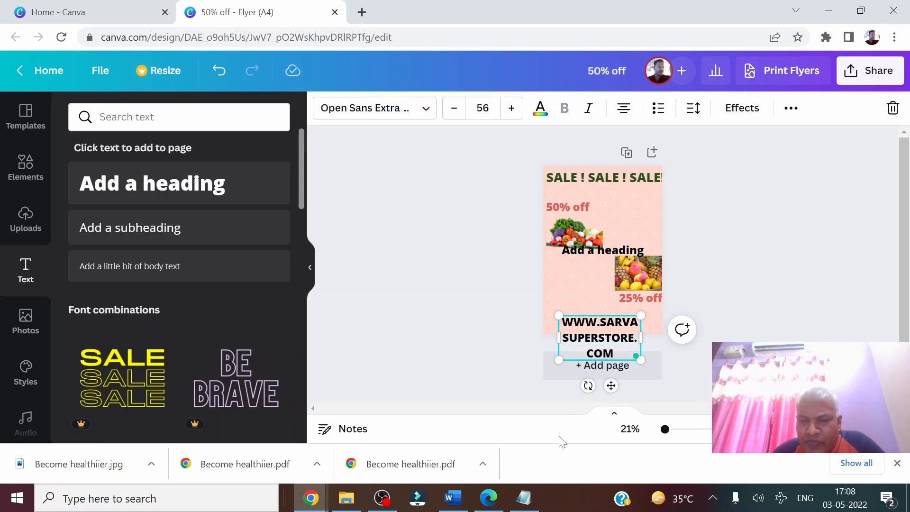
- Widen the web address text box toward both page edges and reduce its font size to 31 so it fits on one line
left_click_drag(559, 337, 545, 345)
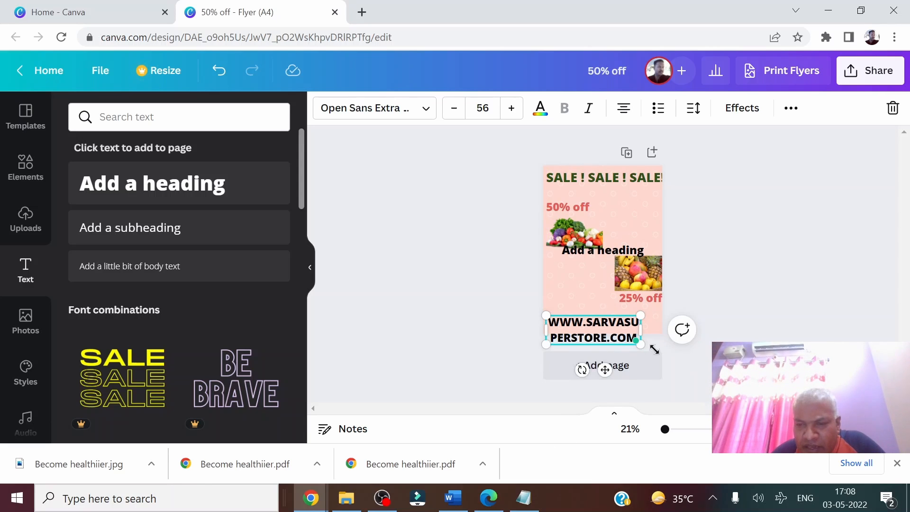
left_click_drag(644, 328, 651, 329)
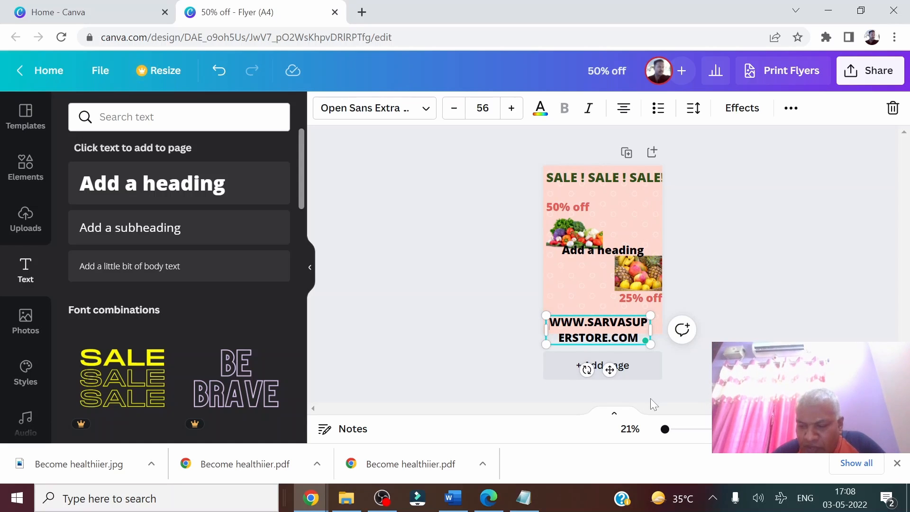
key("ctrl+a")
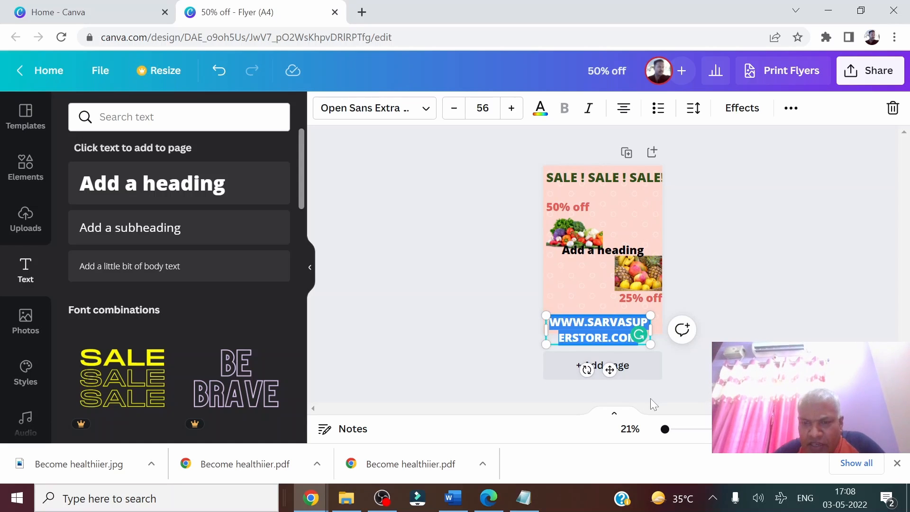
left_click(454, 109)
left_click(454, 109)
left_click(454, 109)
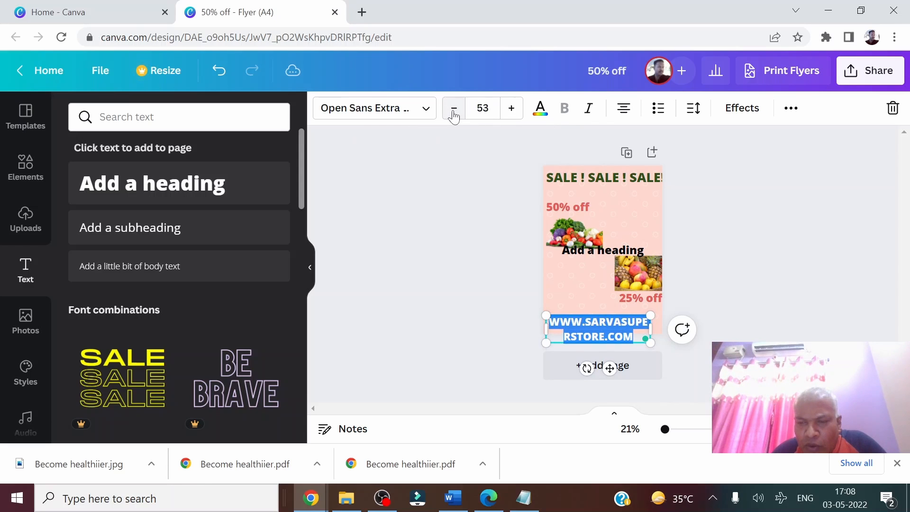
left_click(453, 109)
left_click(454, 109)
left_click(454, 109)
left_click(454, 109)
left_click(454, 109)
left_click(454, 109)
left_click(454, 109)
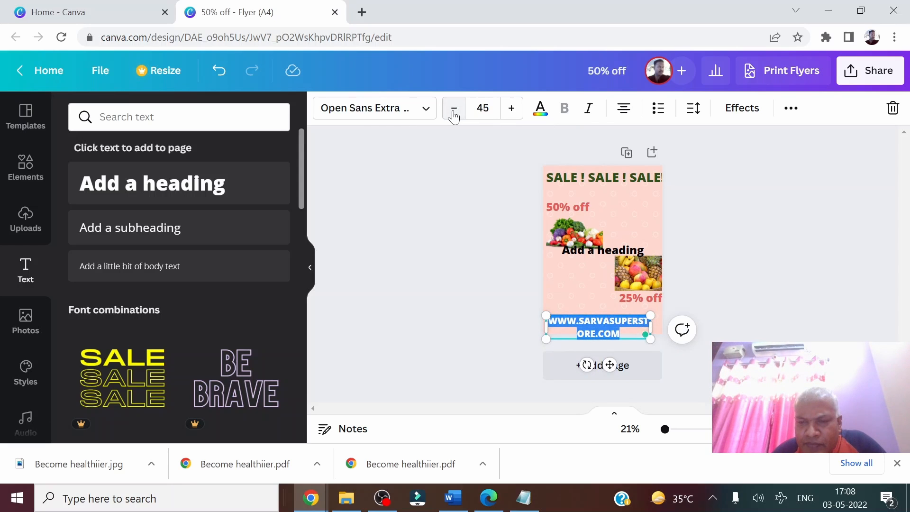
left_click(454, 109)
left_click(453, 109)
left_click(453, 109)
left_click(453, 109)
left_click(453, 109)
left_click(454, 109)
left_click(453, 109)
left_click(453, 109)
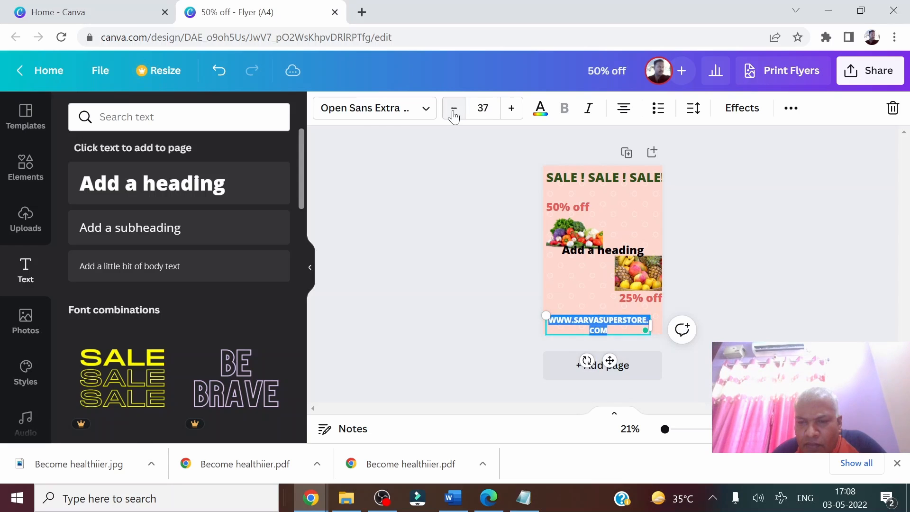
left_click(454, 109)
left_click(453, 109)
left_click(454, 109)
left_click(454, 109)
left_click(454, 109)
left_click(453, 109)
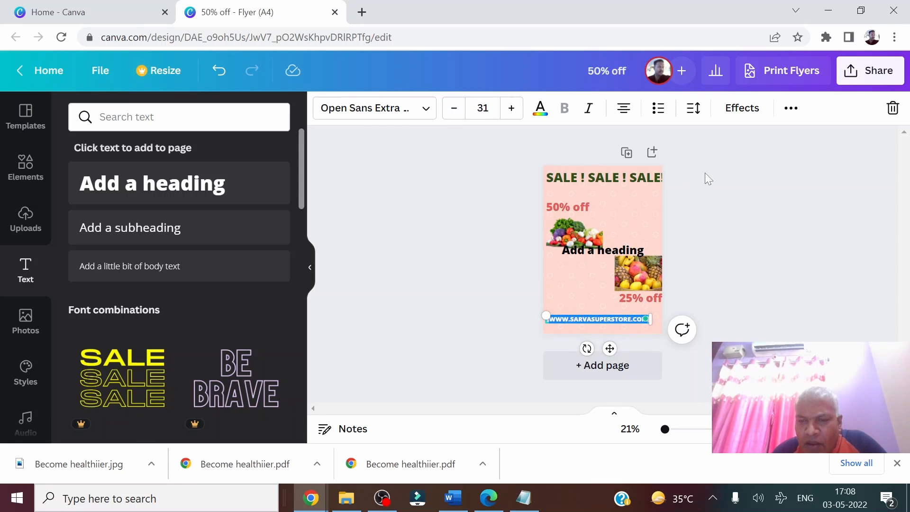
- Move the web address line slightly down and across so it sits centred near the flyer's bottom edge
left_click(749, 230)
left_click_drag(590, 318, 601, 322)
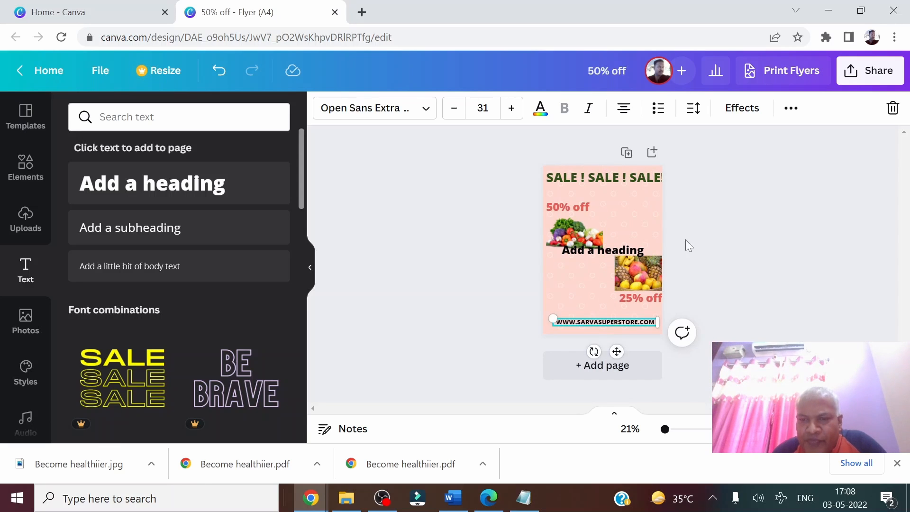
left_click(705, 286)
- Move the placeholder heading below the vegetable photo and replace its text with "Shop now" and, on a new line, "Offer valid till 10th May!"
left_click_drag(610, 253, 590, 276)
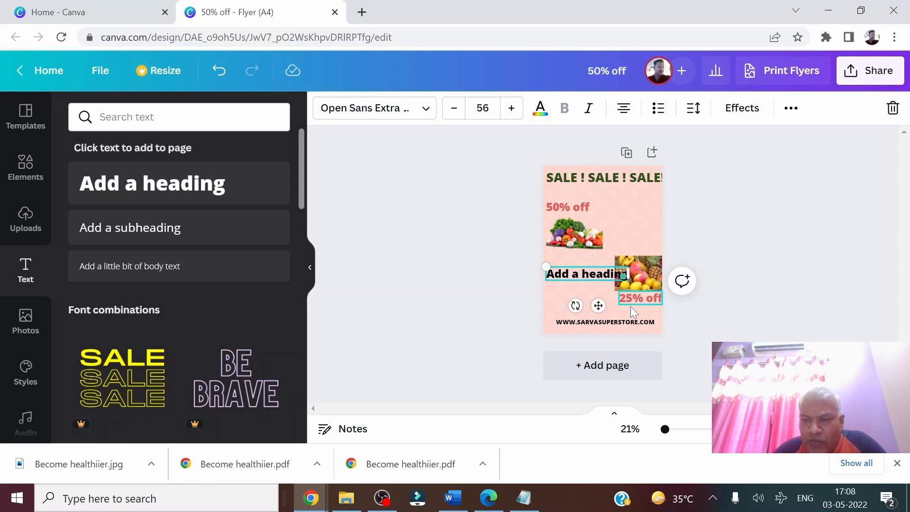
key("ctrl+a")
key("BackSpace")
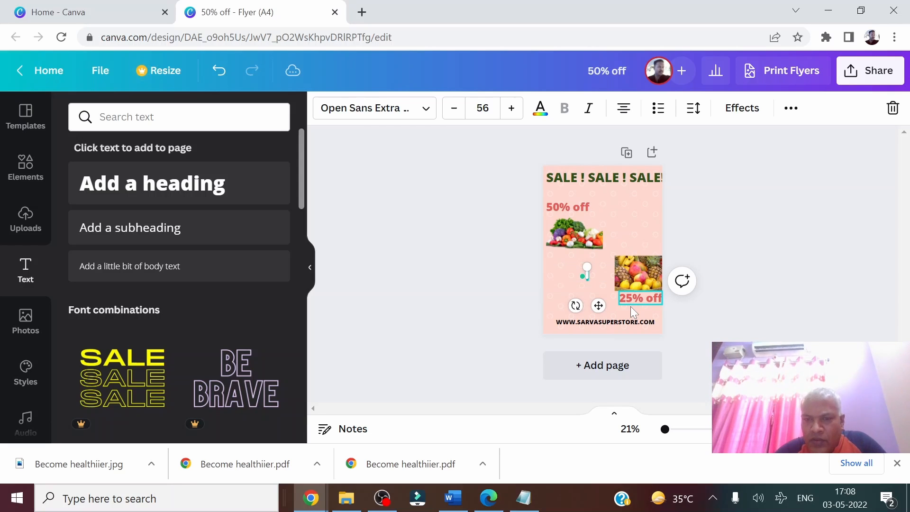
type("Sh")
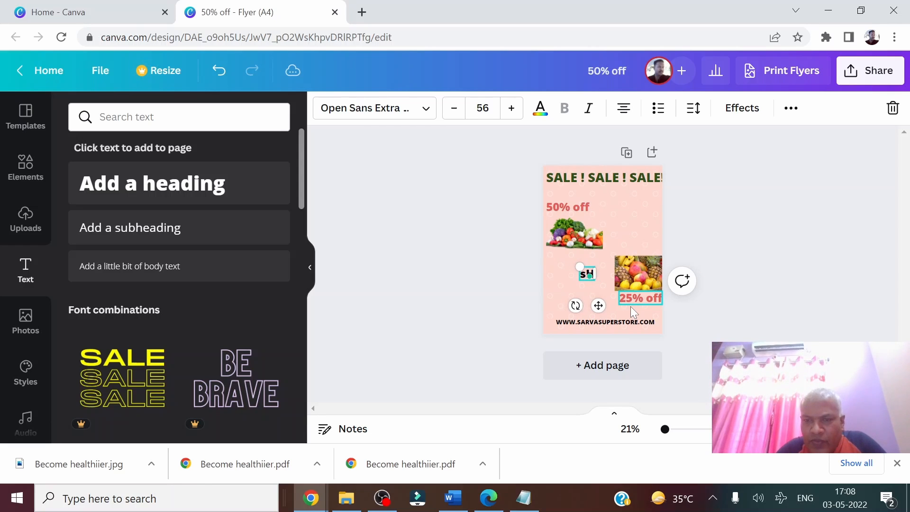
type("op")
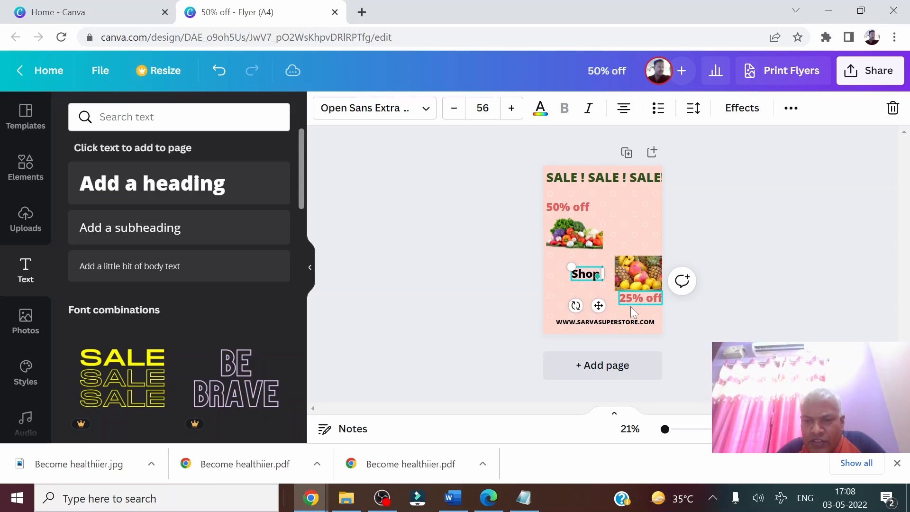
type(" now")
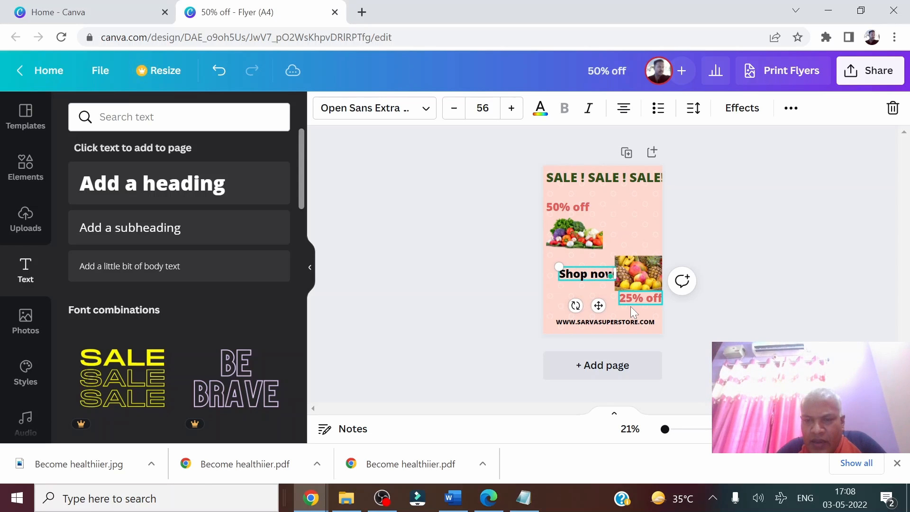
key("Return")
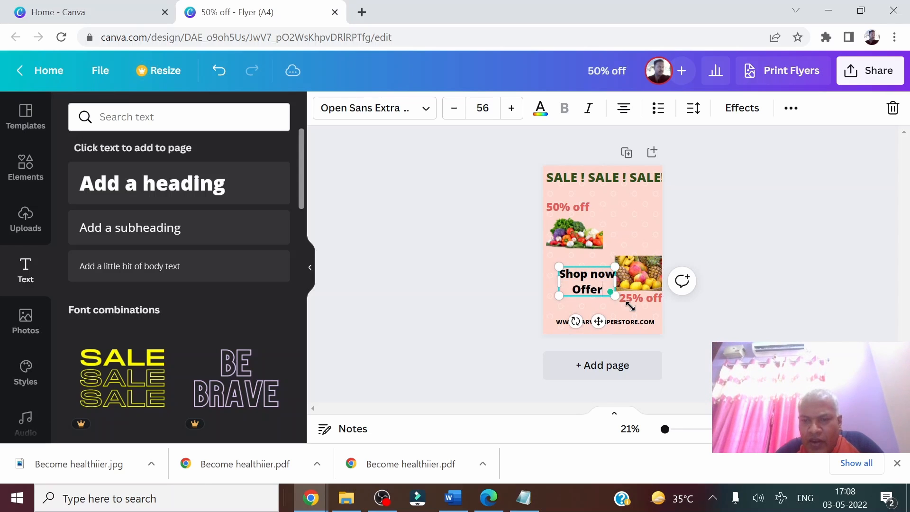
type("Offer va")
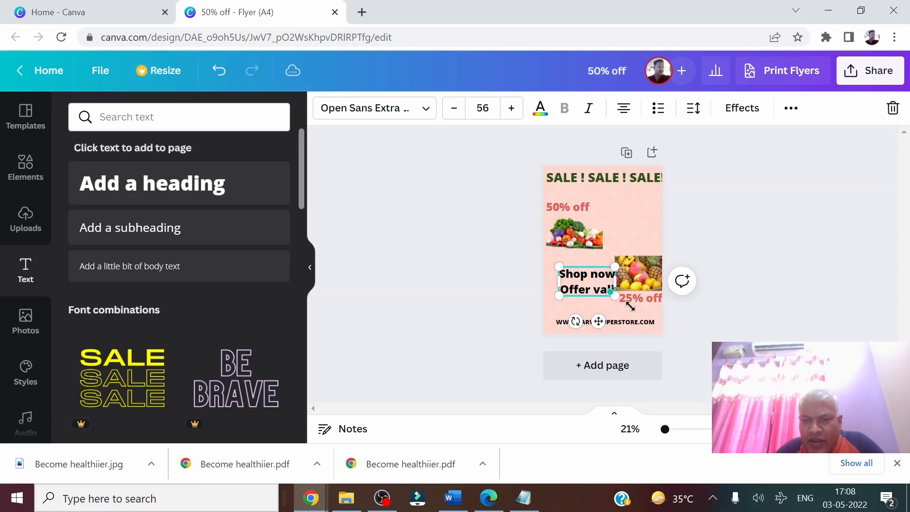
type("lid til")
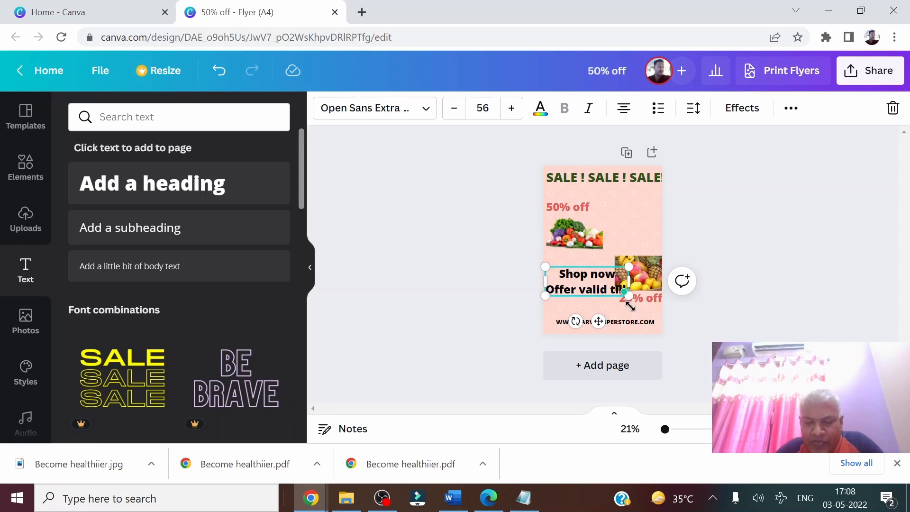
type("l")
key("Return")
type("10th May")
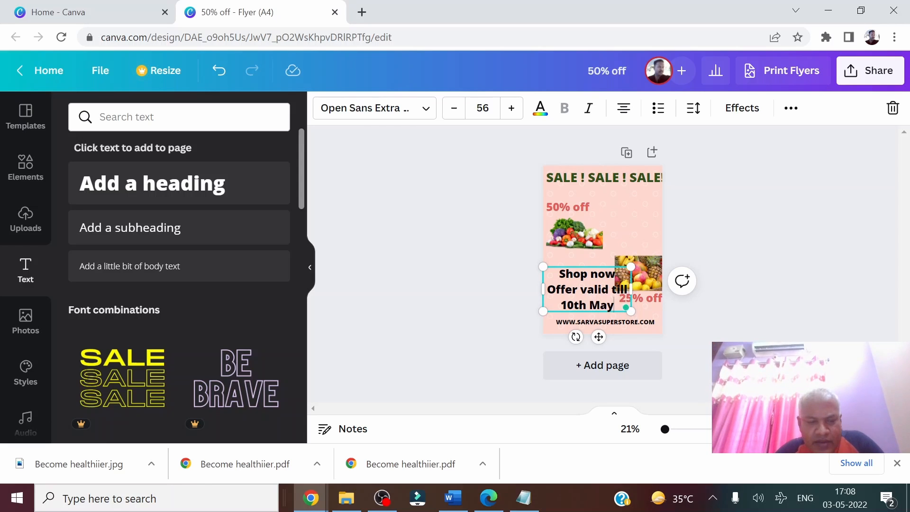
type("!")
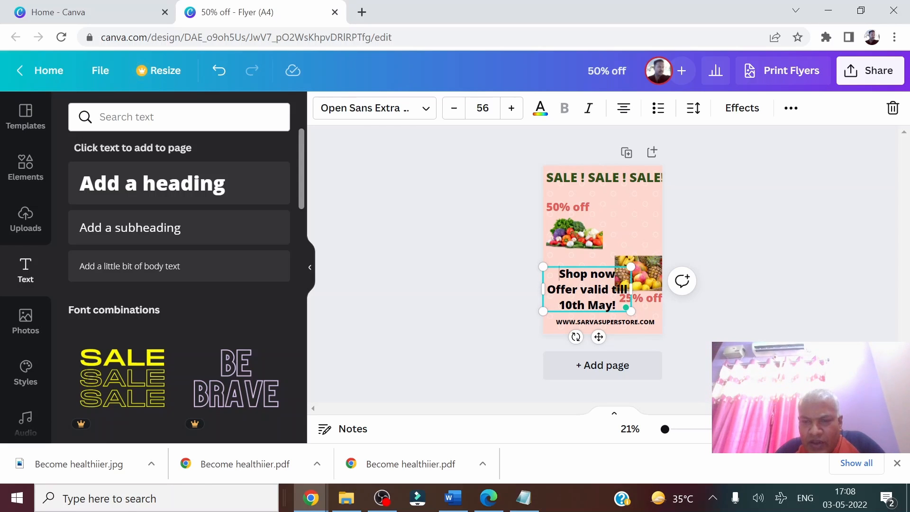
- Reduce the whole offer text's font size to 39 and narrow its box so it clears the fruit photo
left_click_drag(559, 274, 640, 333)
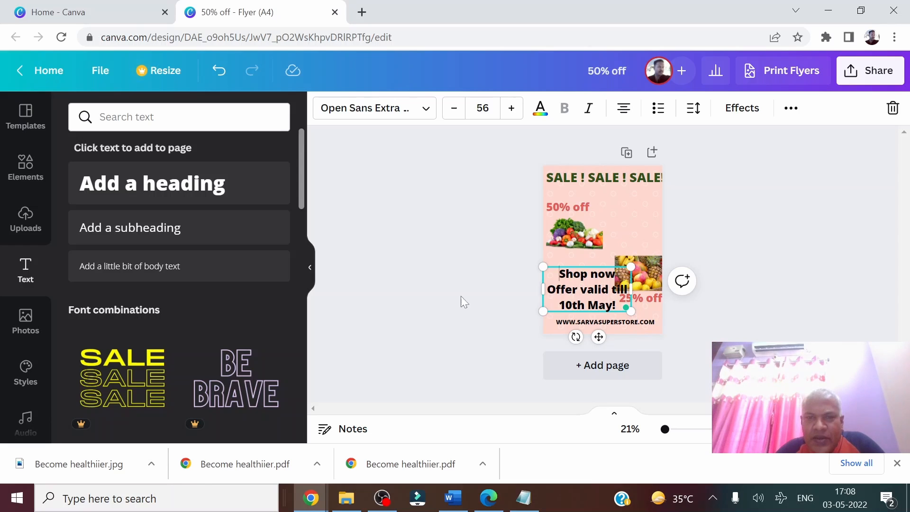
key("shift+Down")
key("shift+Down")
key("shift+Down")
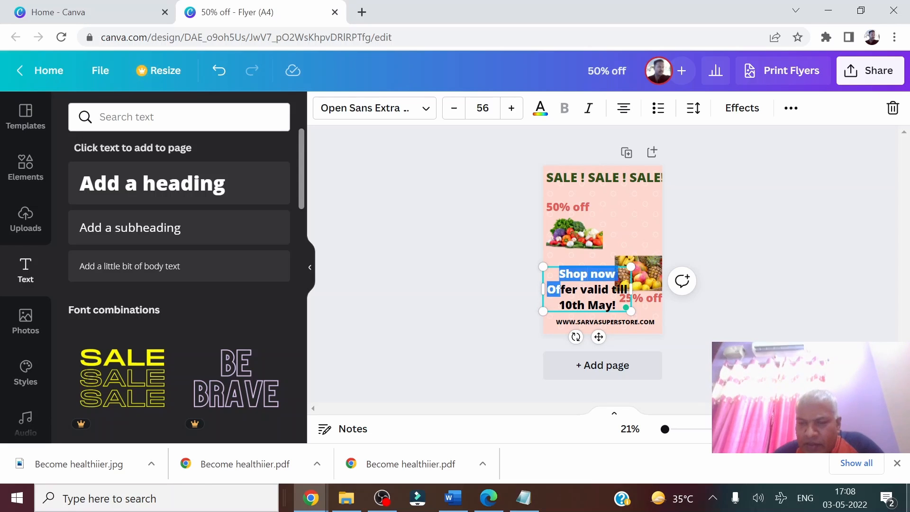
left_click(453, 109)
left_click(453, 109)
left_click(453, 109)
left_click(454, 109)
left_click(453, 108)
left_click(453, 109)
left_click(453, 109)
double_click(453, 109)
left_click(454, 108)
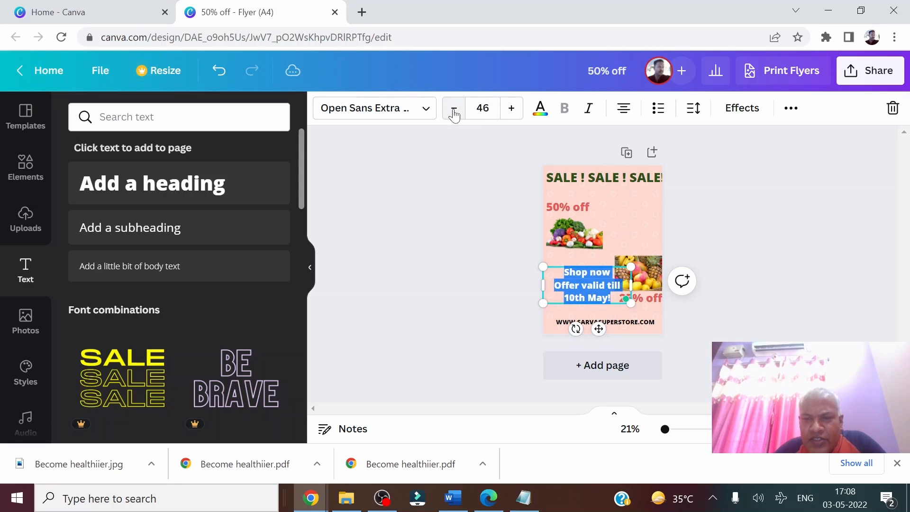
double_click(454, 109)
left_click(453, 109)
left_click(453, 109)
double_click(454, 109)
left_click(454, 110)
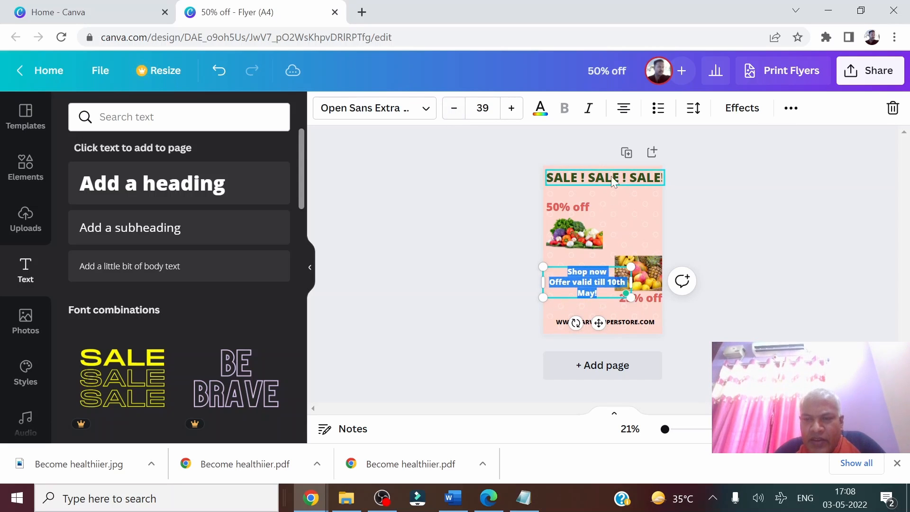
left_click_drag(634, 280, 609, 280)
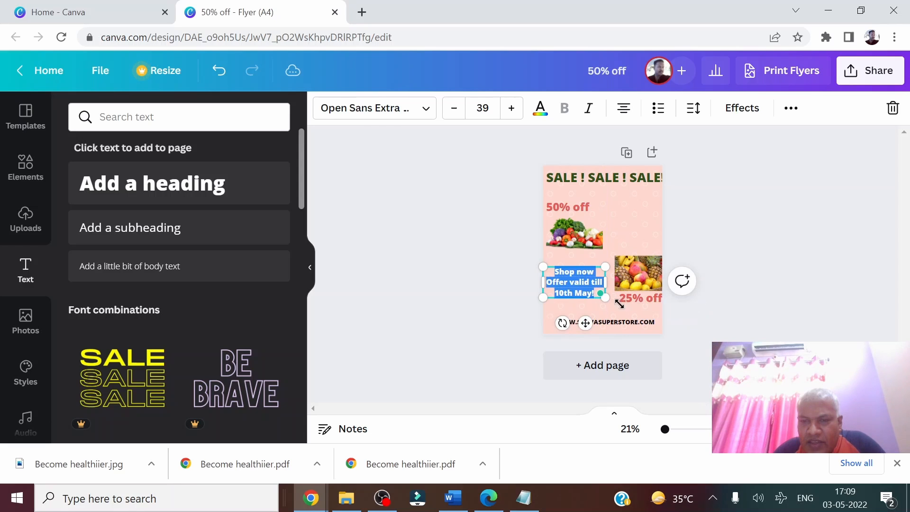
- Add an exclamation mark after "Shop now" and insert a blank line before the offer validity text
left_click(777, 219)
left_click(584, 287)
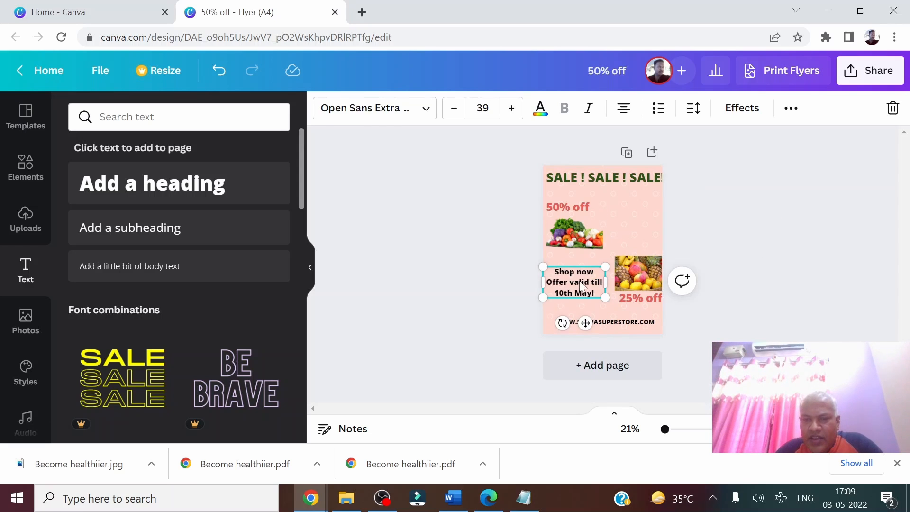
double_click(585, 272)
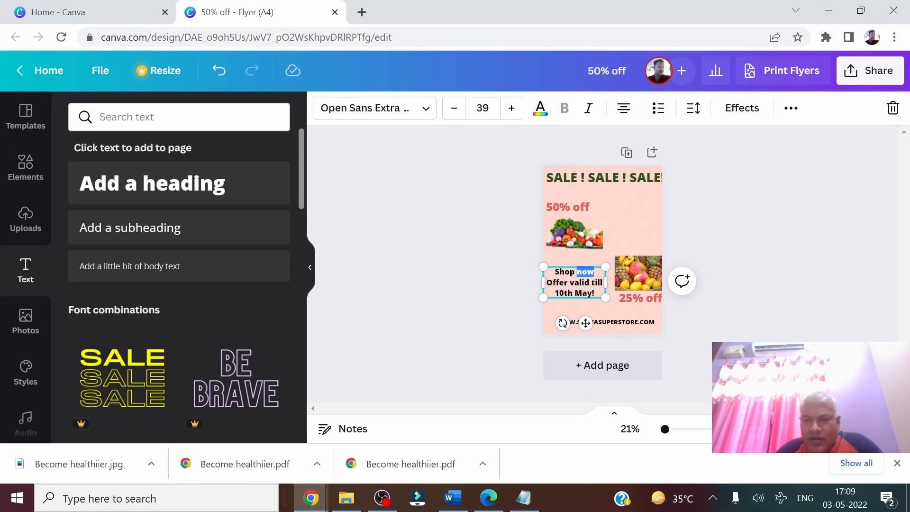
left_click(594, 273)
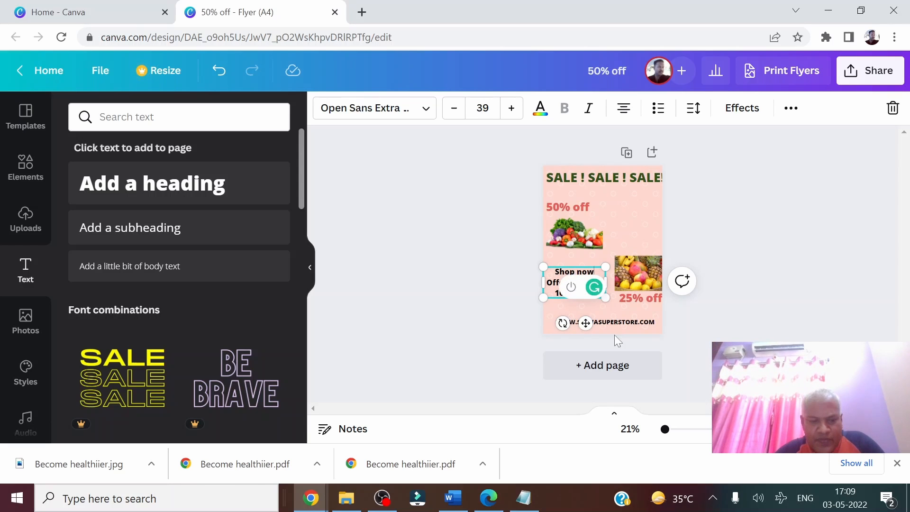
type("!")
key("Return")
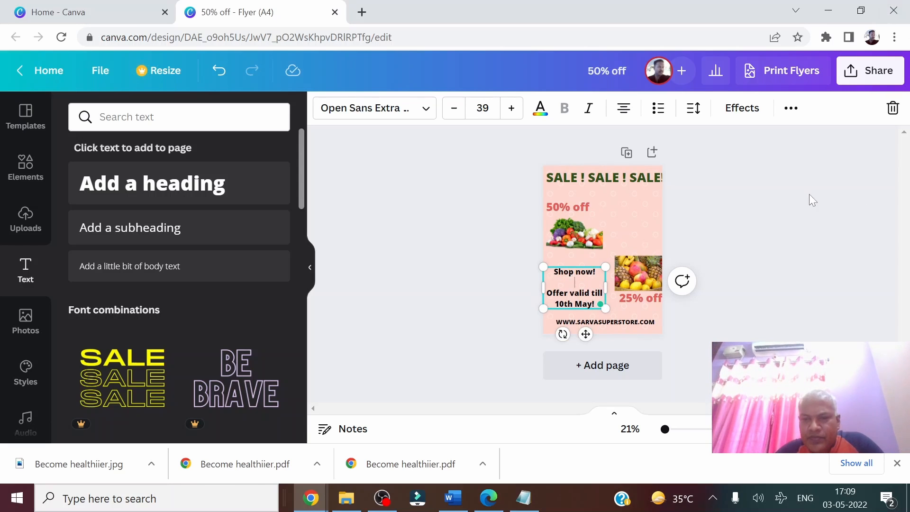
left_click(820, 187)
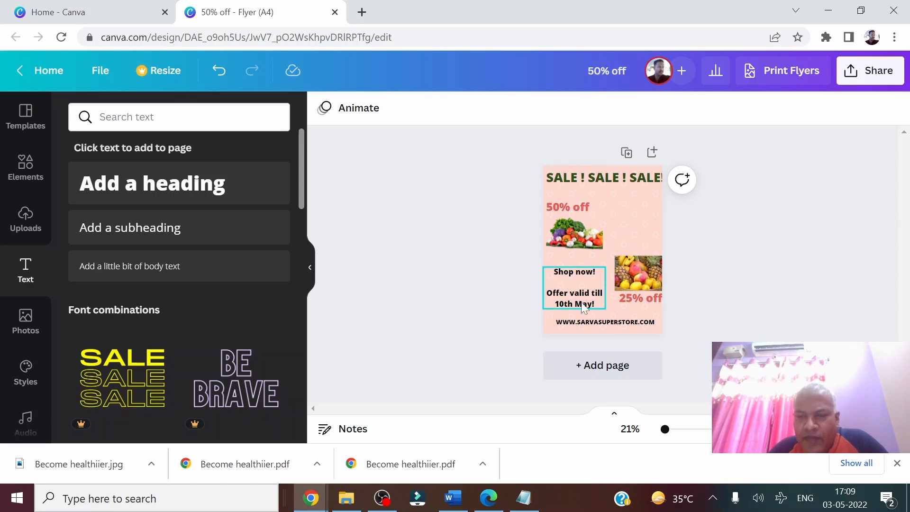
- Move the offer text beside the vegetable photo under the SALE heading and scale it down to font size 30.5
left_click_drag(589, 282, 635, 200)
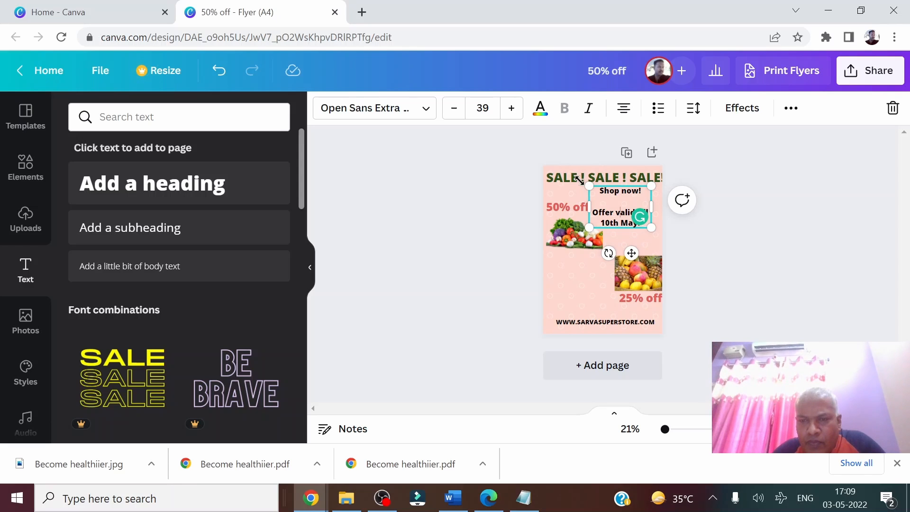
left_click_drag(587, 183, 602, 195)
left_click(729, 247)
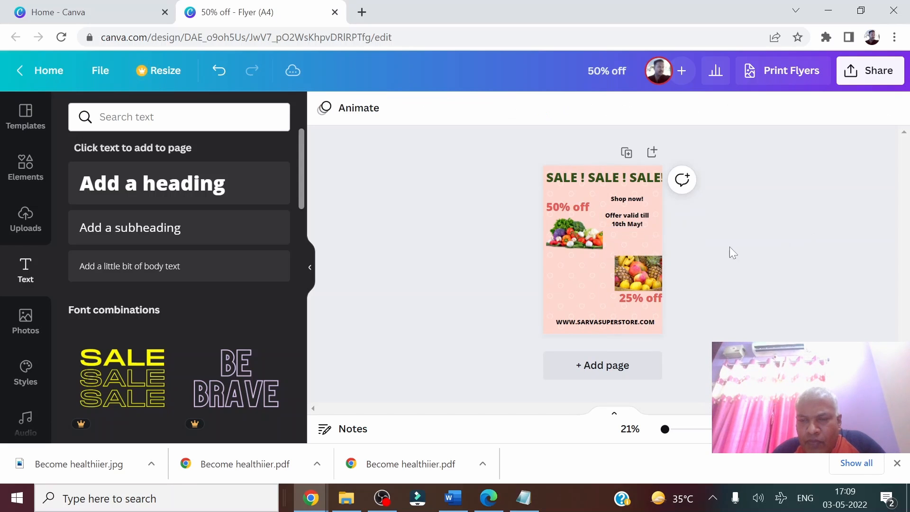
- Duplicate the offer text and place the copy below the vegetable photo, beside the fruit photo
left_click(637, 218)
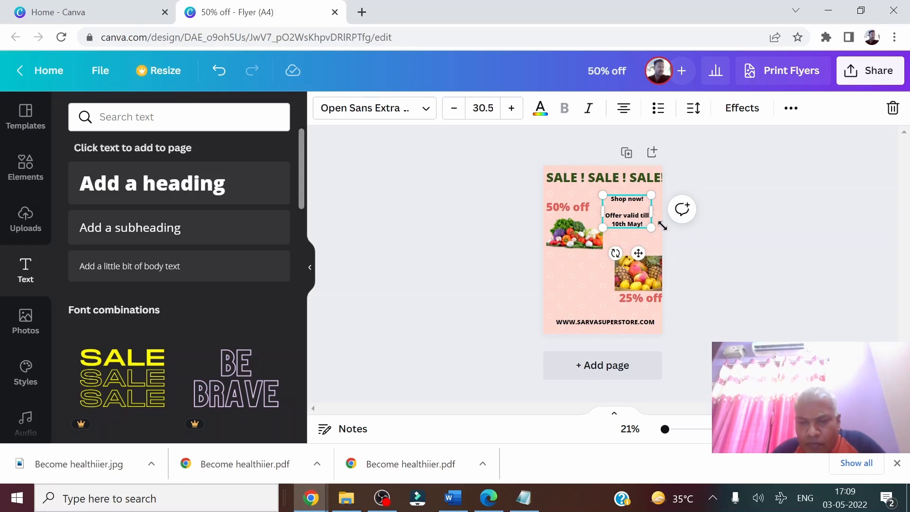
key("ctrl+v")
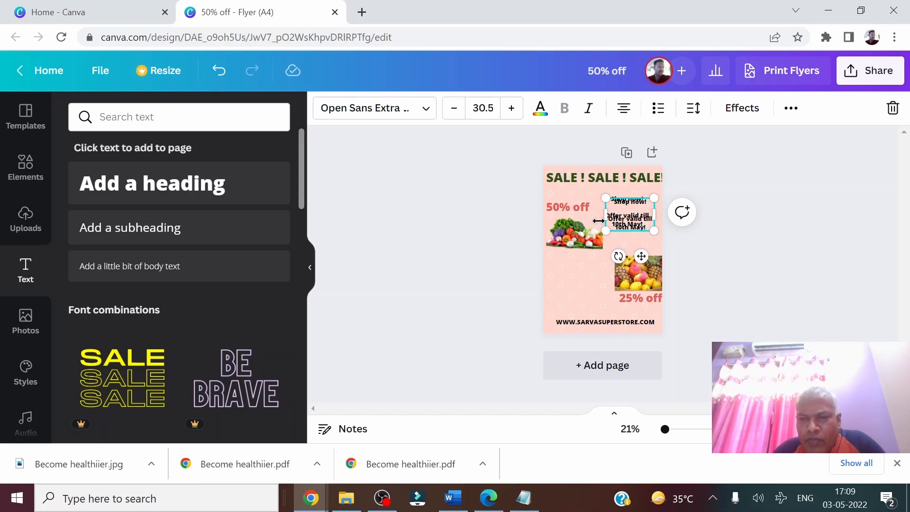
left_click_drag(641, 256, 589, 314)
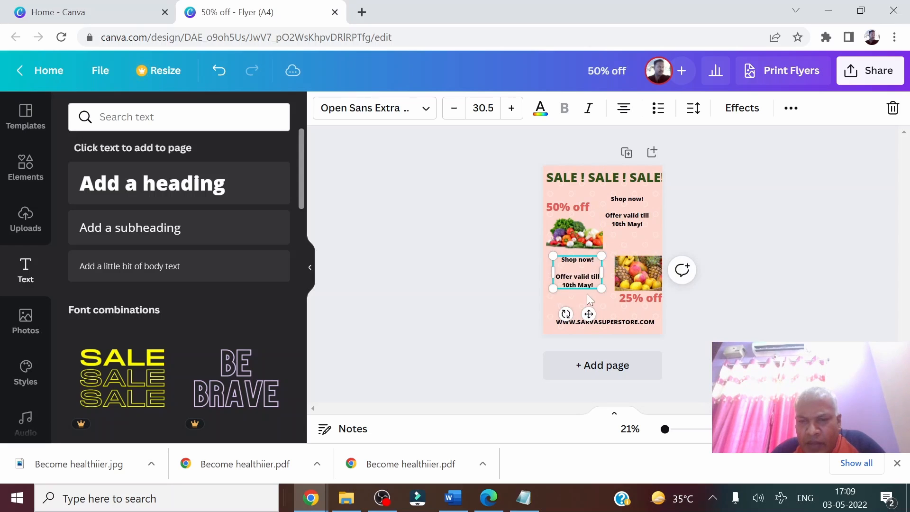
- Remove "Shop now!" from the lower offer text copy so it reads "Offer valid till 10th May!", and shift it slightly left
double_click(580, 261)
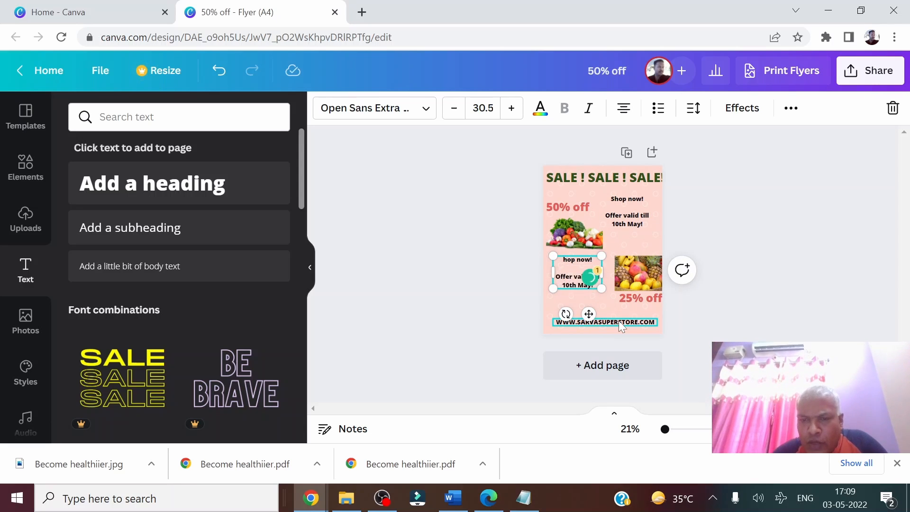
key("Delete")
key("Delete")
key("Delete")
key("Delete")
key("Delete")
key("Delete")
key("Delete")
key("Delete")
key("Delete")
key("Delete")
key("Delete")
key("Delete")
key("Delete")
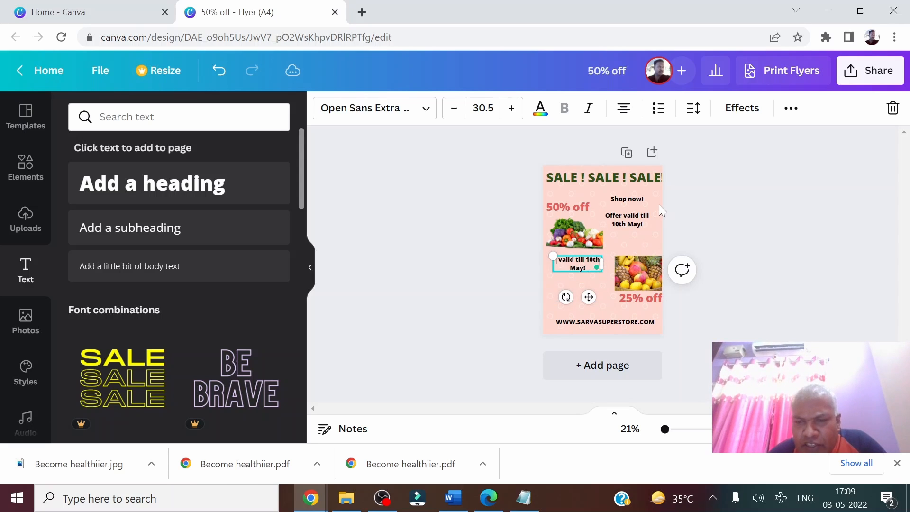
type("Offer")
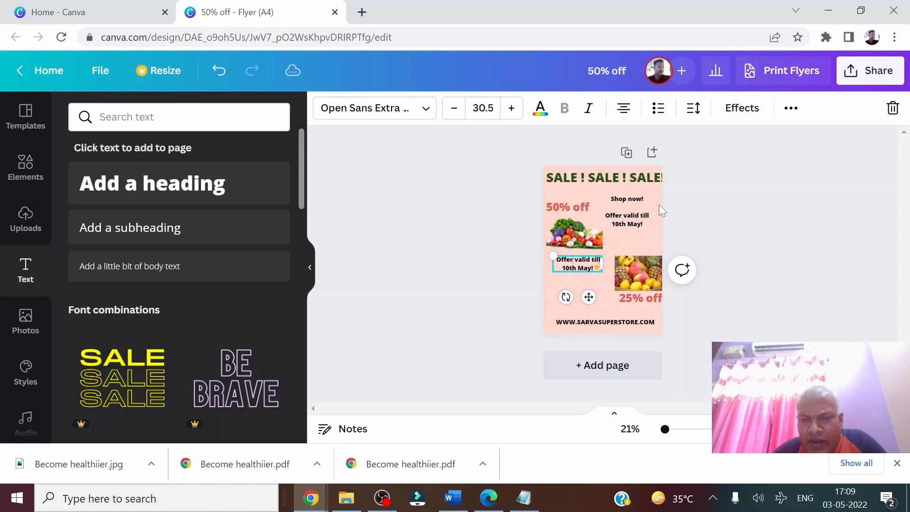
left_click(802, 221)
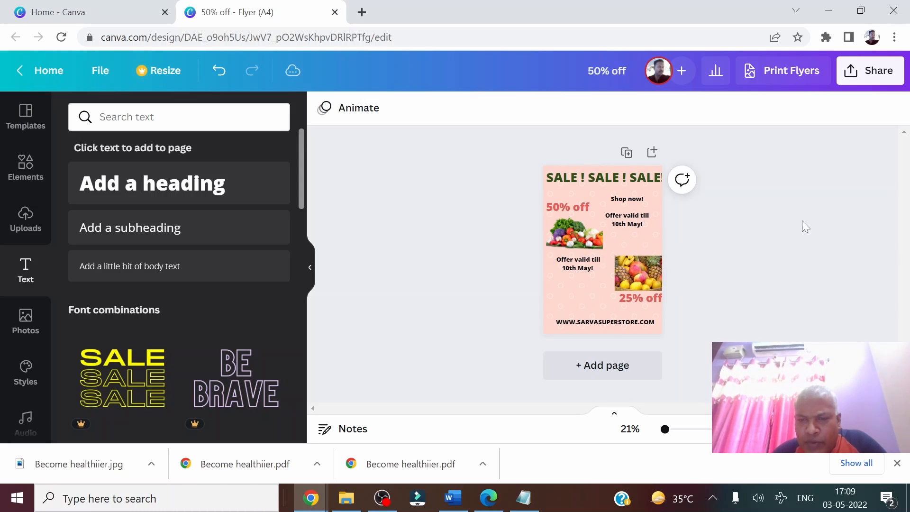
left_click_drag(582, 270, 574, 264)
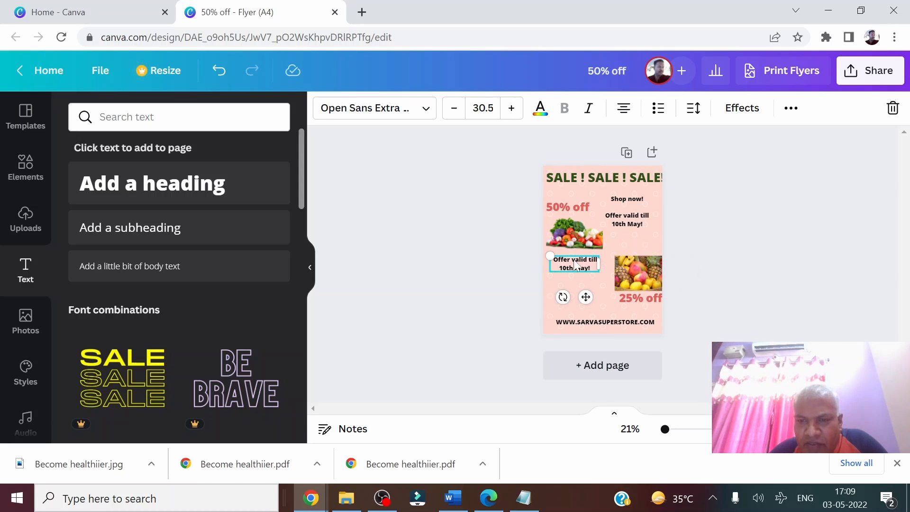
- Move the full offer text from under the SALE heading to below the "Offer valid till 10th May!" text
left_click(796, 209)
left_click(627, 219)
left_click_drag(626, 220, 568, 296)
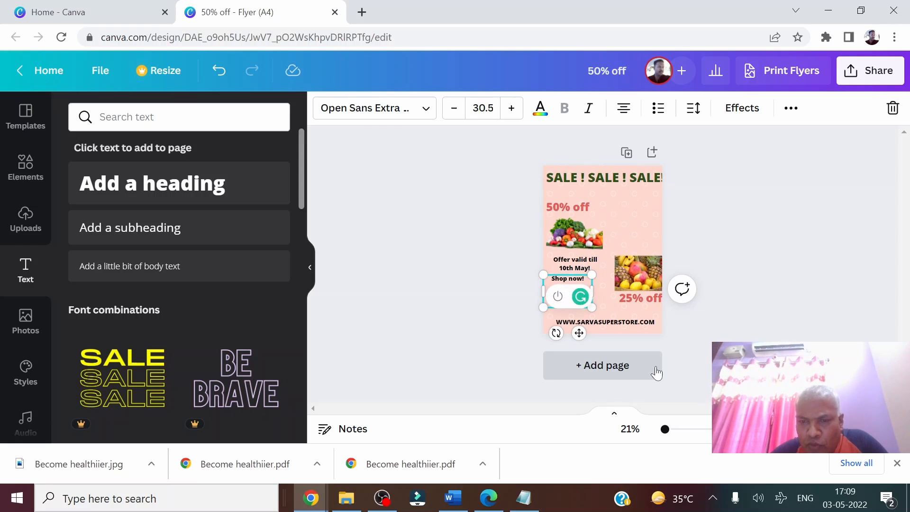
left_click(659, 238)
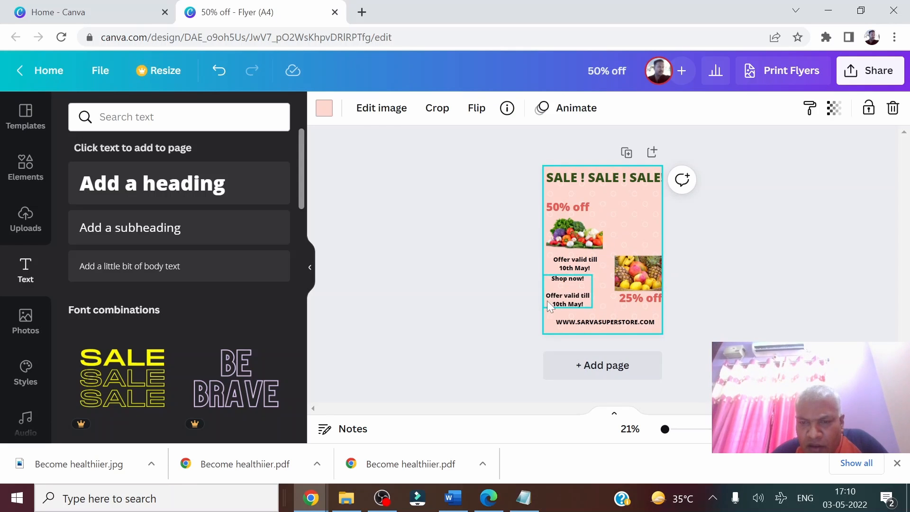
- Delete the offer validity wording from the moved text, leaving only "Shop now!"
left_click(562, 306)
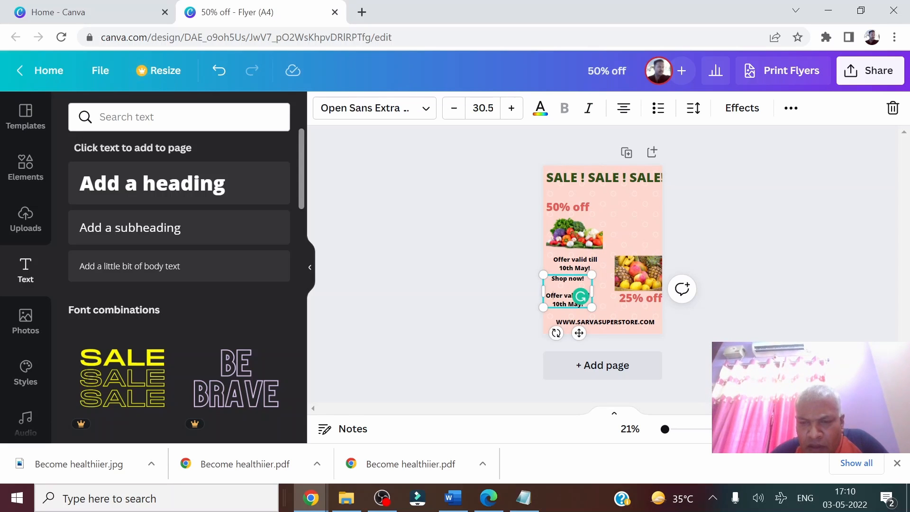
key("Delete")
key("Delete")
key("Delete")
key("Delete")
key("Delete")
key("Delete")
key("Delete")
key("Delete")
key("Delete")
key("Delete")
key("Delete")
key("Delete")
key("Delete")
key("Delete")
key("Delete")
key("Delete")
key("Delete")
key("Delete")
key("Delete")
key("Delete")
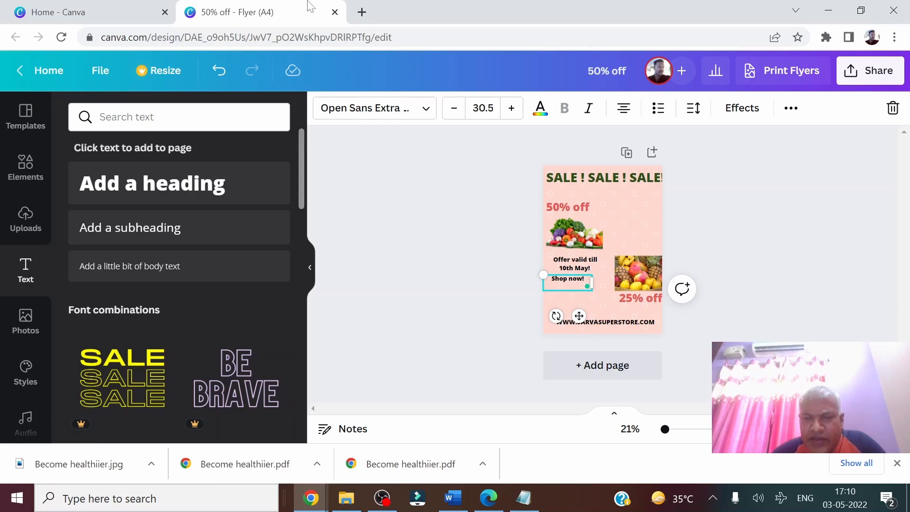
left_click(823, 212)
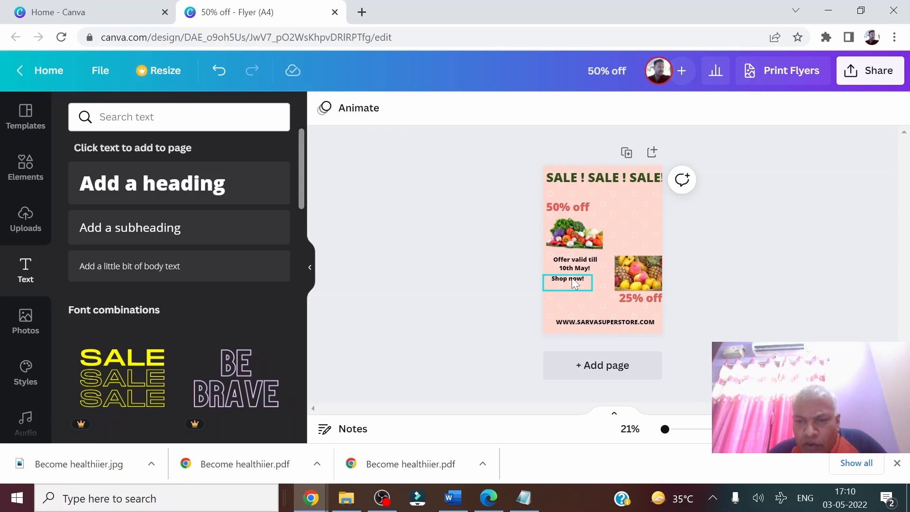
- Shift the "Shop now!" text slightly down and set its font size to 44.5
left_click_drag(571, 277, 571, 284)
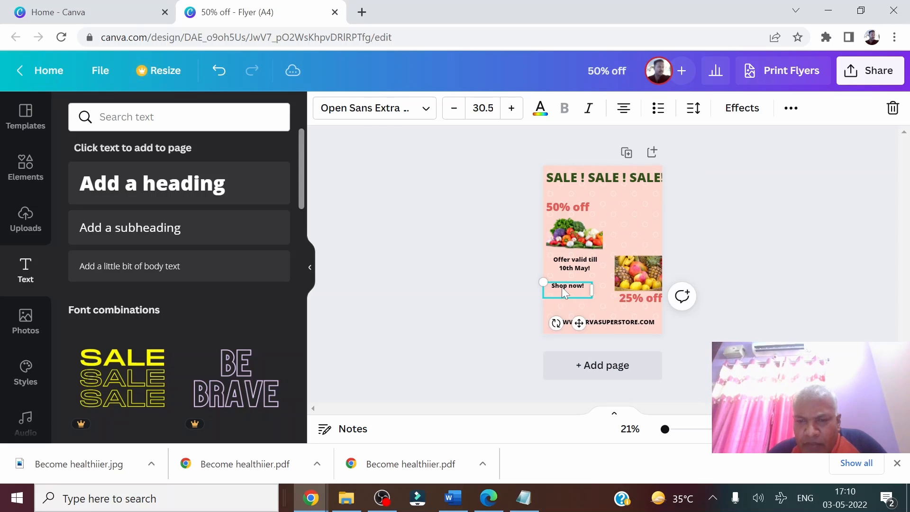
double_click(563, 286)
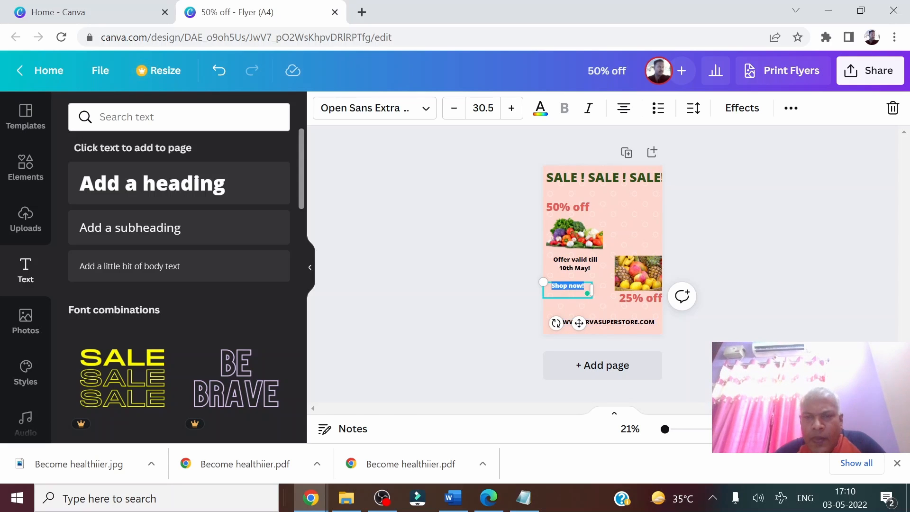
left_click(511, 108)
left_click(511, 109)
left_click(511, 109)
left_click(511, 109)
left_click(511, 109)
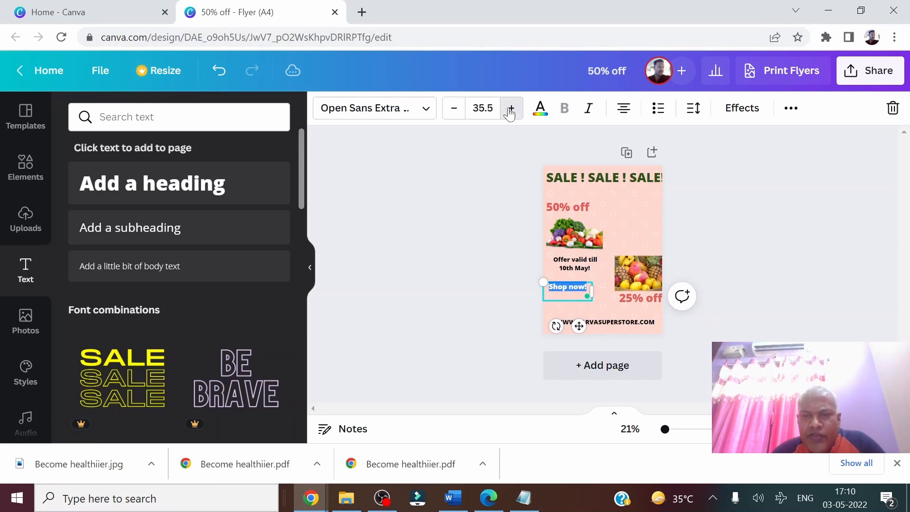
left_click(511, 108)
left_click(511, 108)
left_click(512, 109)
left_click(512, 109)
left_click(512, 109)
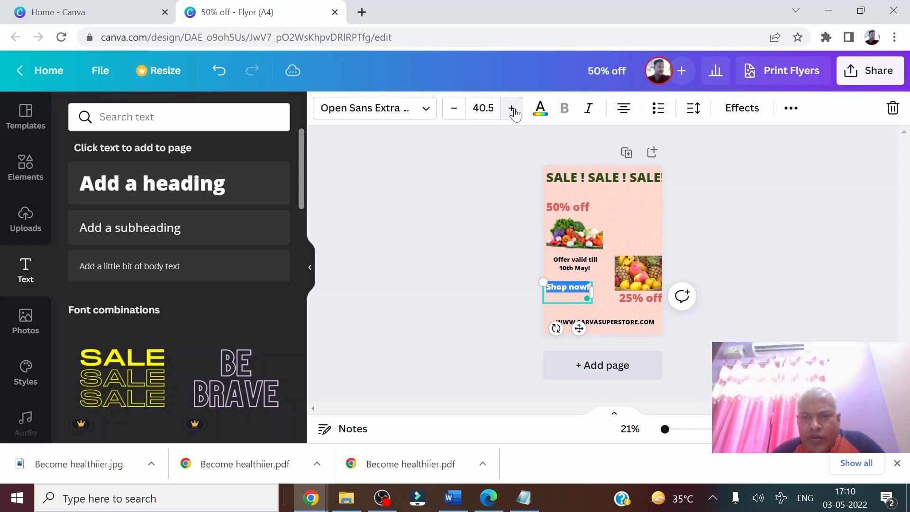
left_click(512, 109)
left_click(512, 109)
left_click(512, 110)
left_click(512, 109)
left_click(512, 109)
left_click(512, 109)
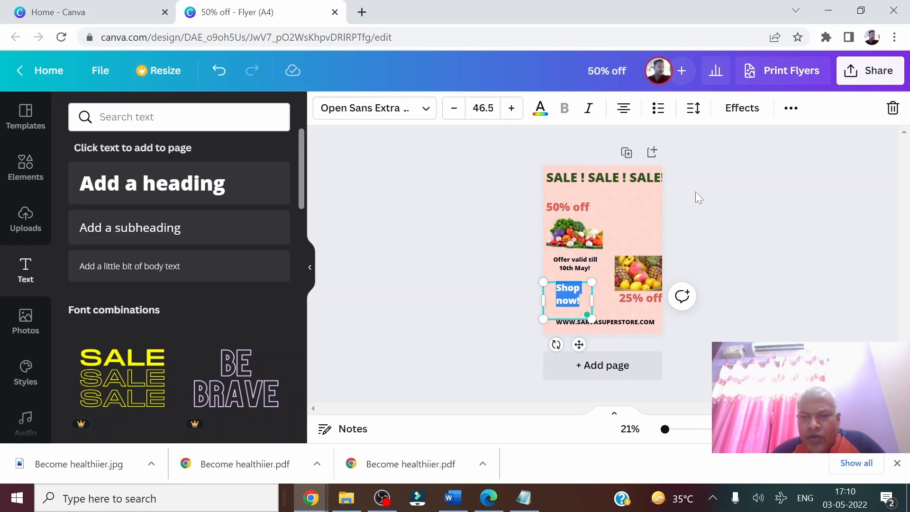
left_click(454, 114)
left_click(454, 114)
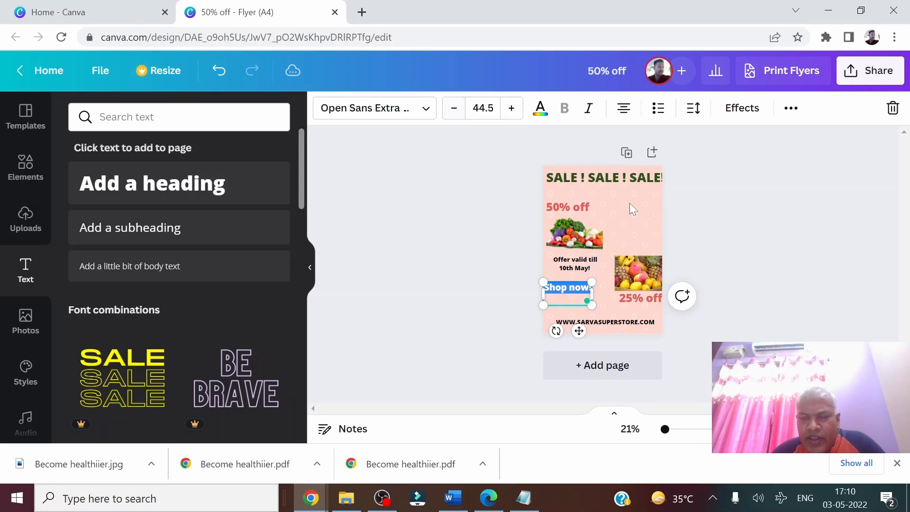
left_click(708, 191)
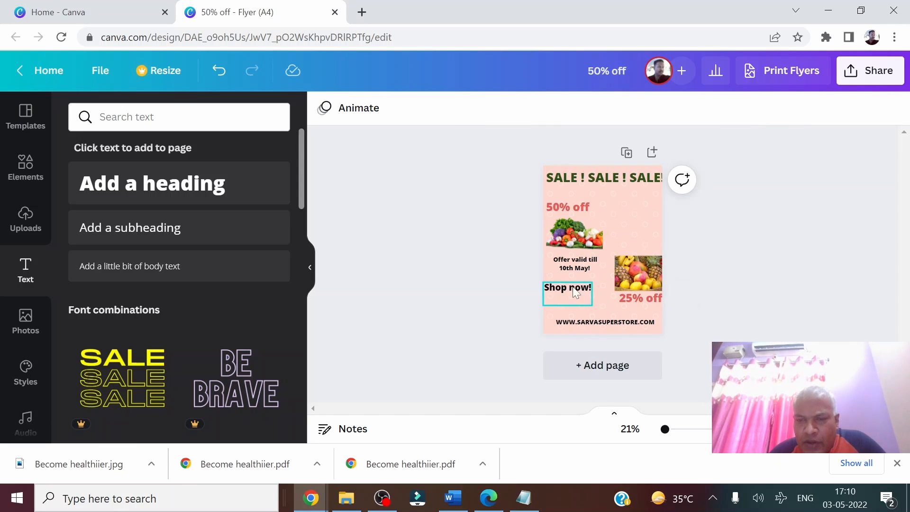
- Move the offer validity text beside the "50% off" label under the SALE heading, and reposition "Shop now!" beside the fruit photo
left_click_drag(573, 288, 637, 206)
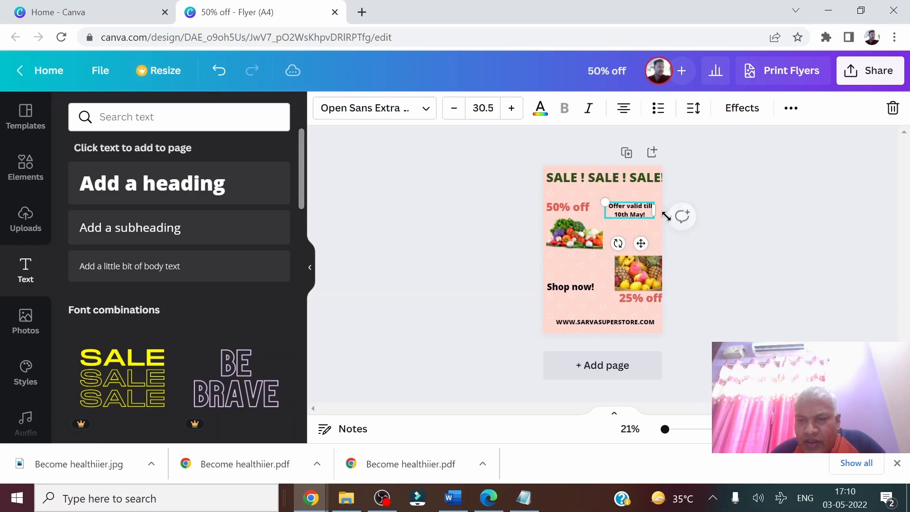
left_click(827, 238)
left_click_drag(578, 286, 582, 280)
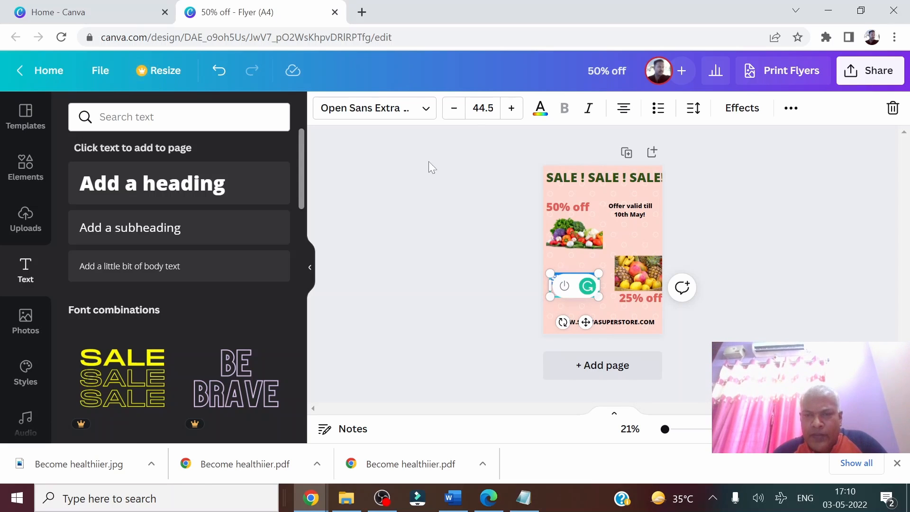
- Enlarge the "Shop now!" text slightly while keeping it on a single line
left_click(510, 114)
left_click(510, 113)
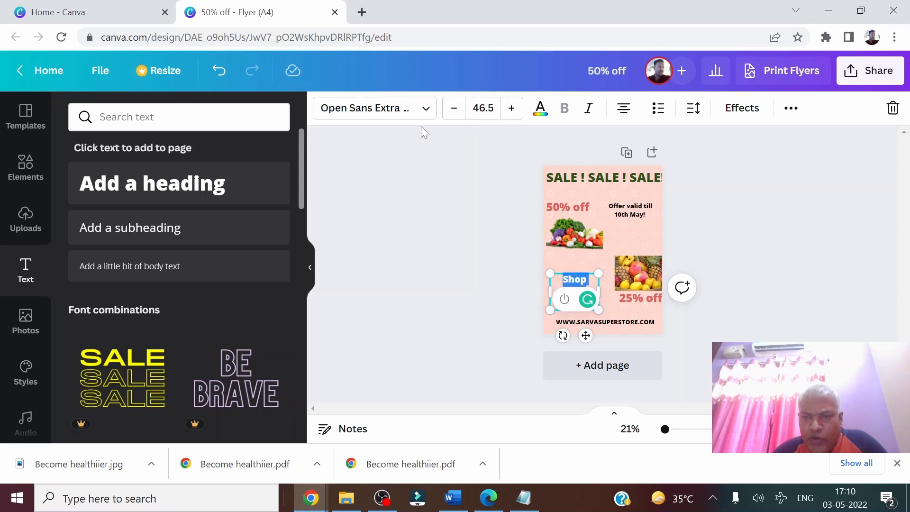
left_click(457, 110)
left_click(709, 236)
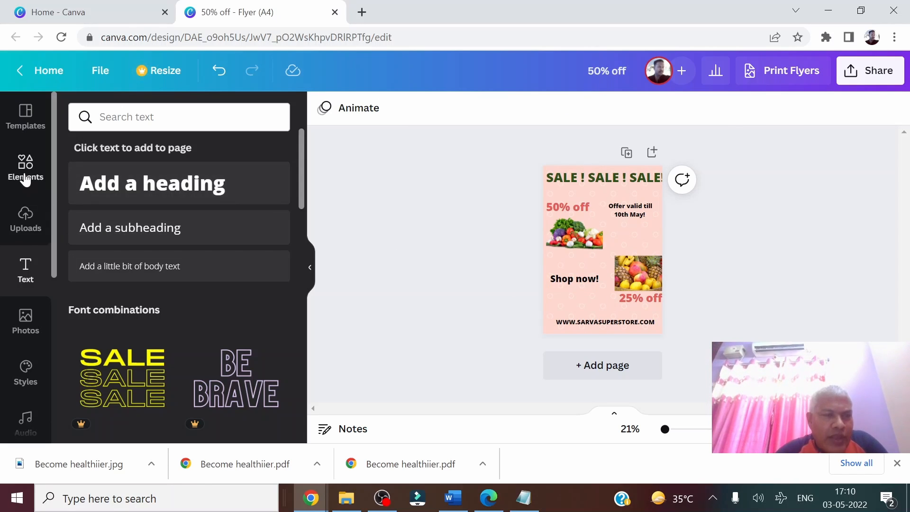
- Find arrow elements and insert the thick curved arrow, scaled down and rotated beneath "Shop now!" to point towards the web address
left_click(26, 178)
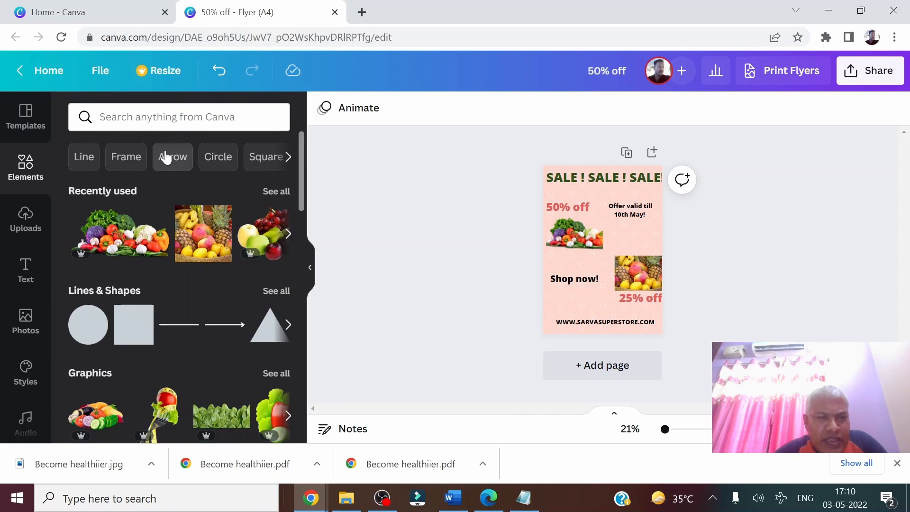
left_click(166, 157)
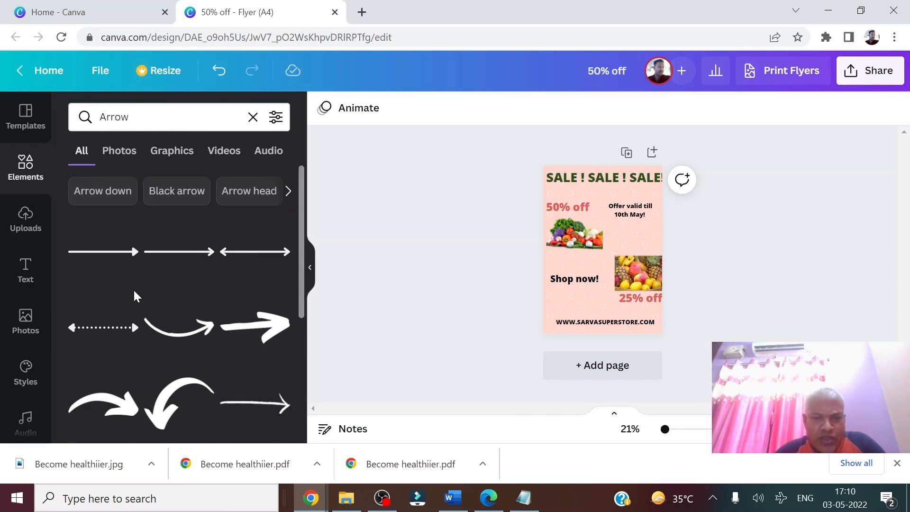
scroll(136, 298, "down", 2)
scroll(143, 327, "down", 2)
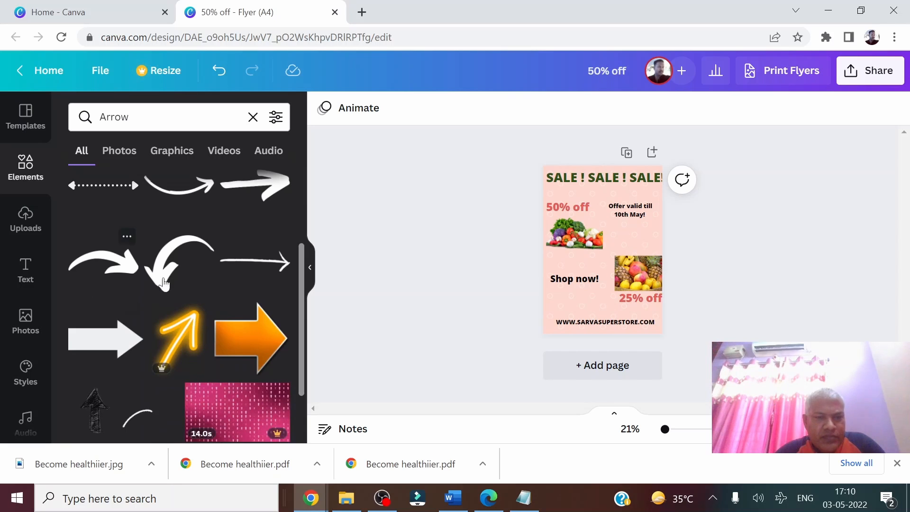
scroll(262, 330, "down", 2)
scroll(262, 330, "down", 6)
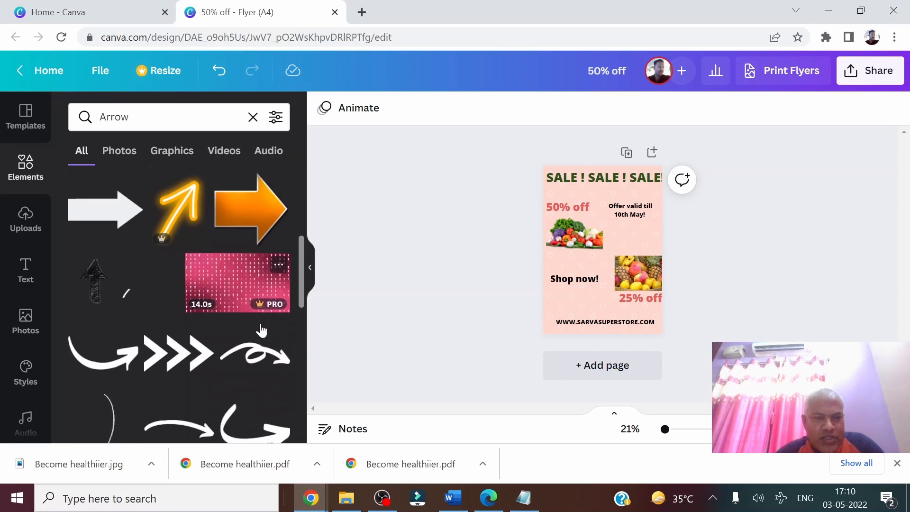
scroll(261, 331, "down", 3)
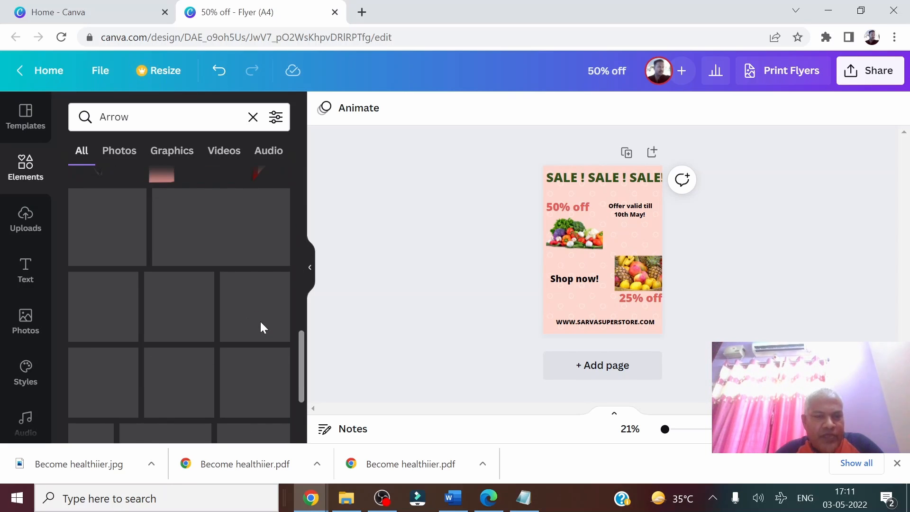
scroll(196, 348, "up", 4)
scroll(197, 349, "up", 5)
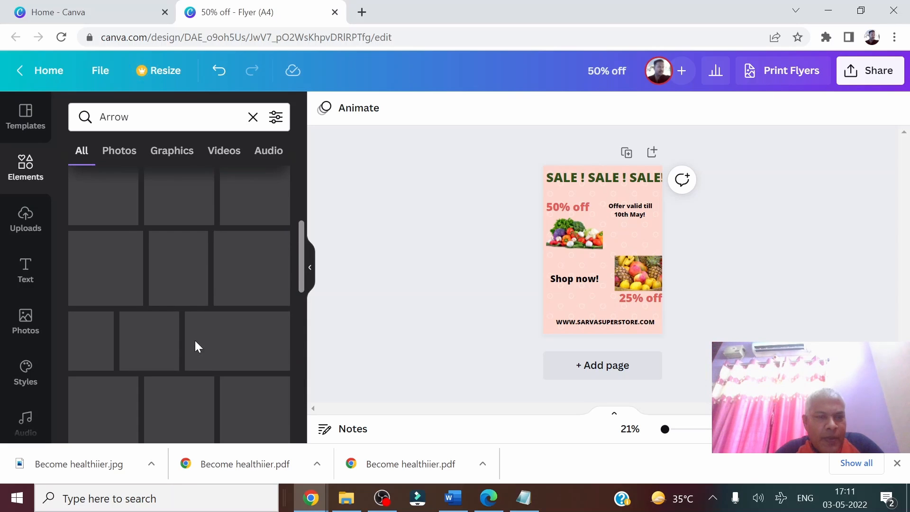
scroll(187, 327, "down", 4)
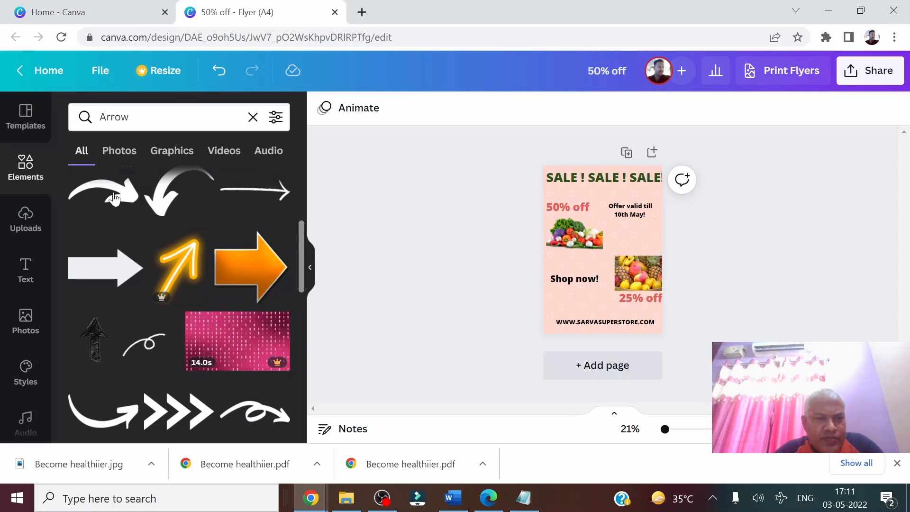
scroll(117, 258, "up", 1)
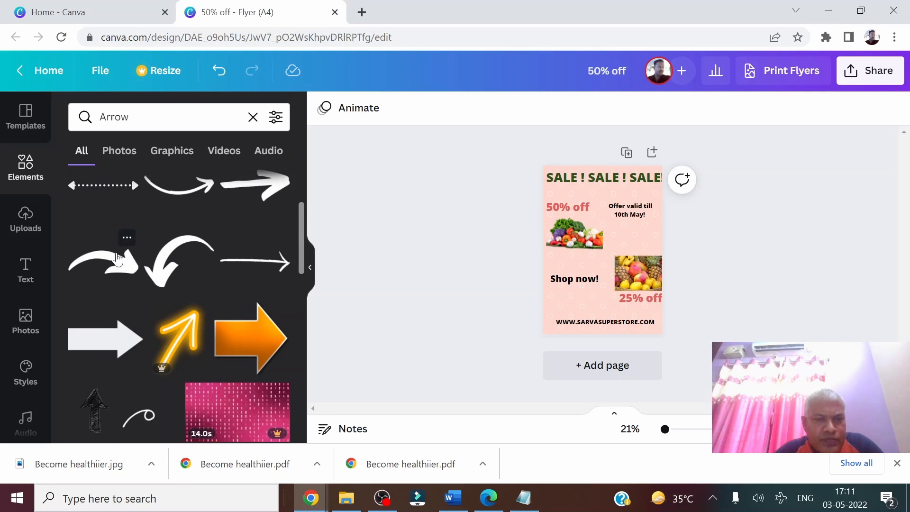
left_click(117, 258)
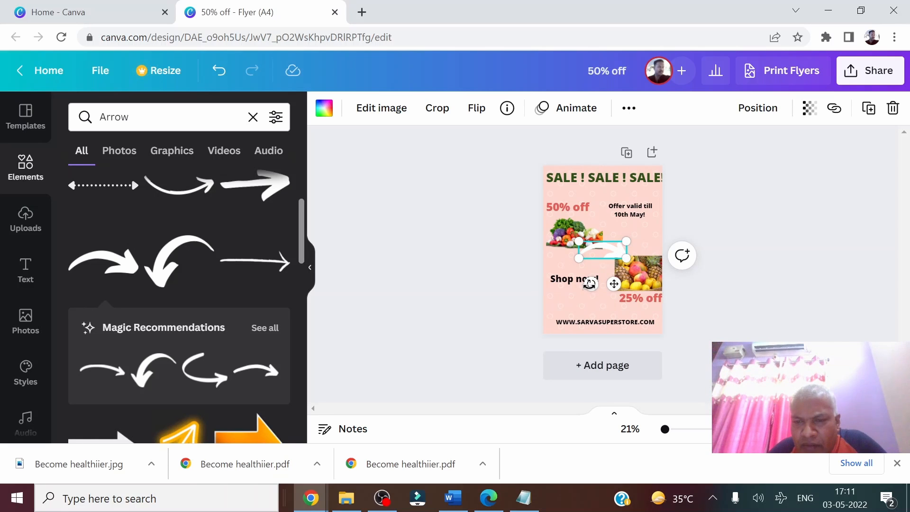
left_click_drag(590, 284, 570, 329)
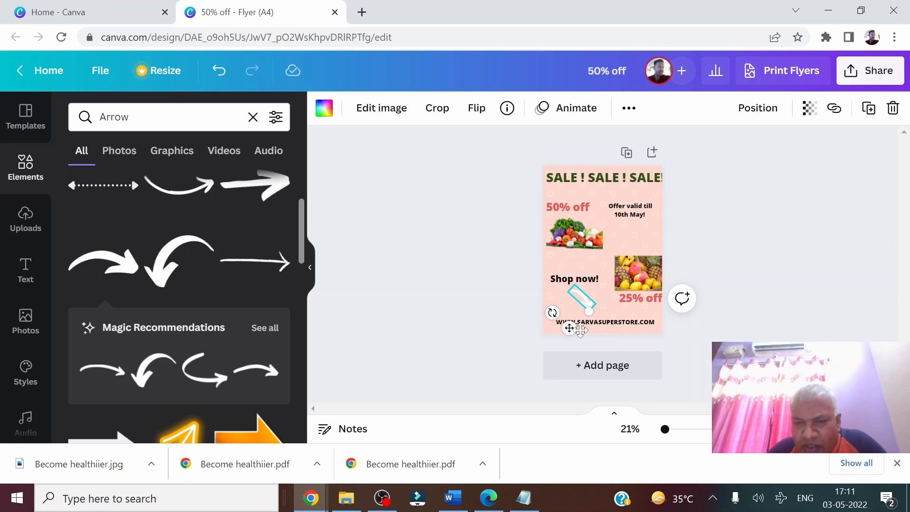
- Recolour the curved arrow with the dark green document colour
right_click(587, 307)
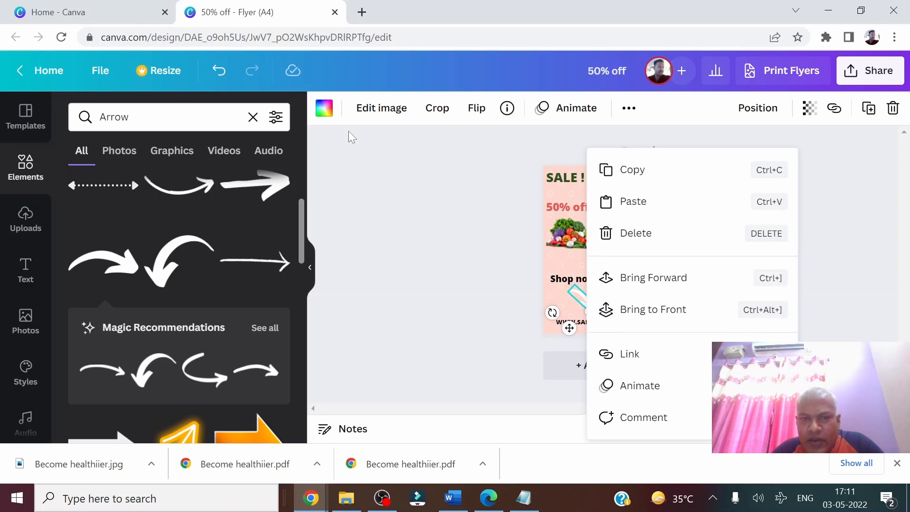
left_click(325, 108)
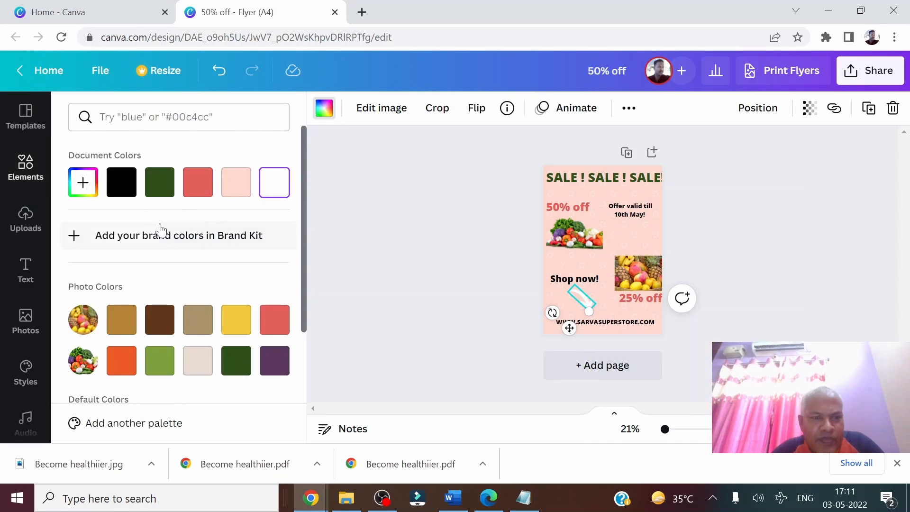
left_click(126, 192)
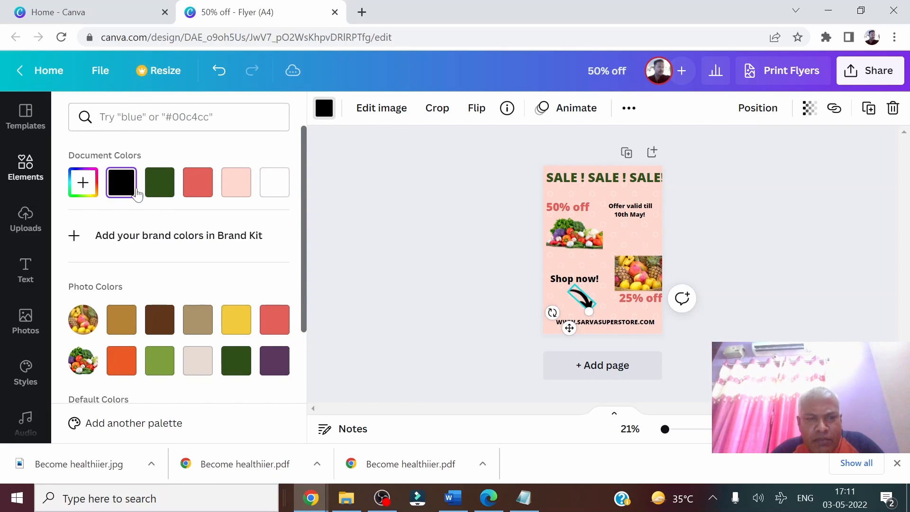
left_click(161, 190)
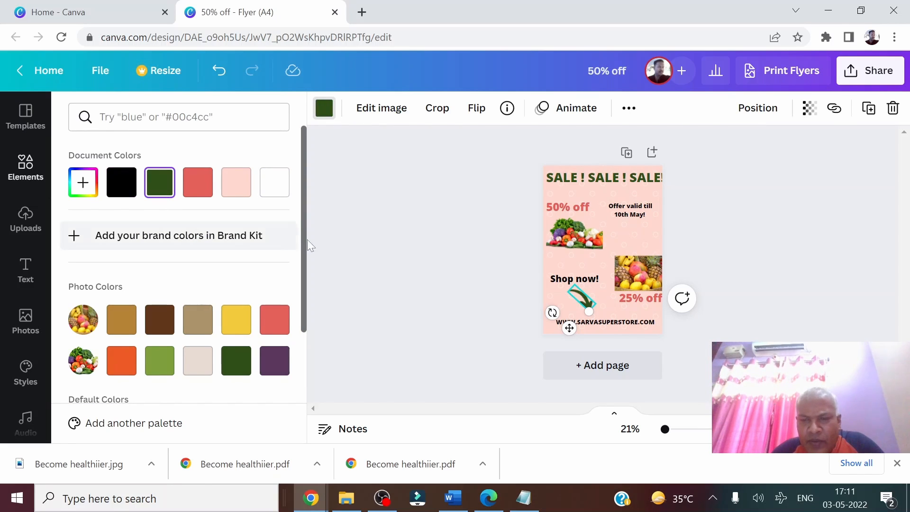
- Enlarge the "Offer valid till 10th May!" text to a font size of about 36.8, keeping it on two lines beside "50% off"
left_click(379, 264)
left_click(828, 249)
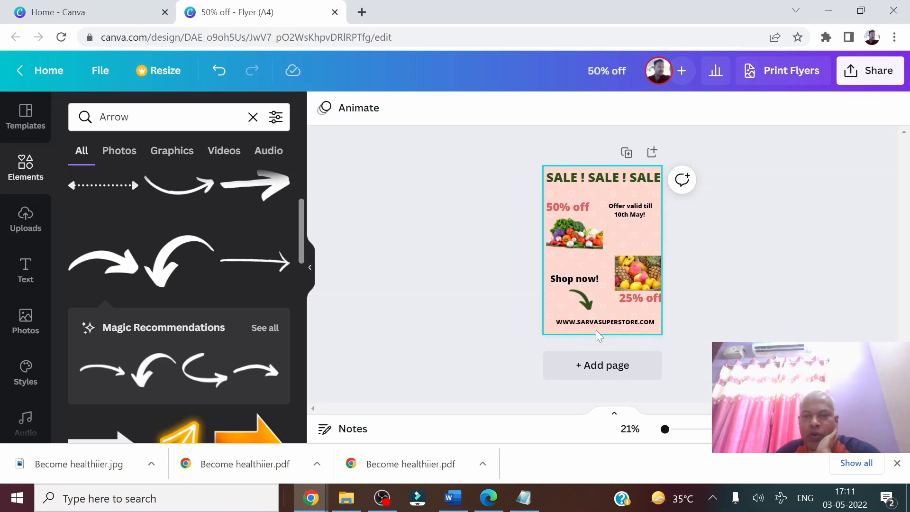
left_click(627, 216)
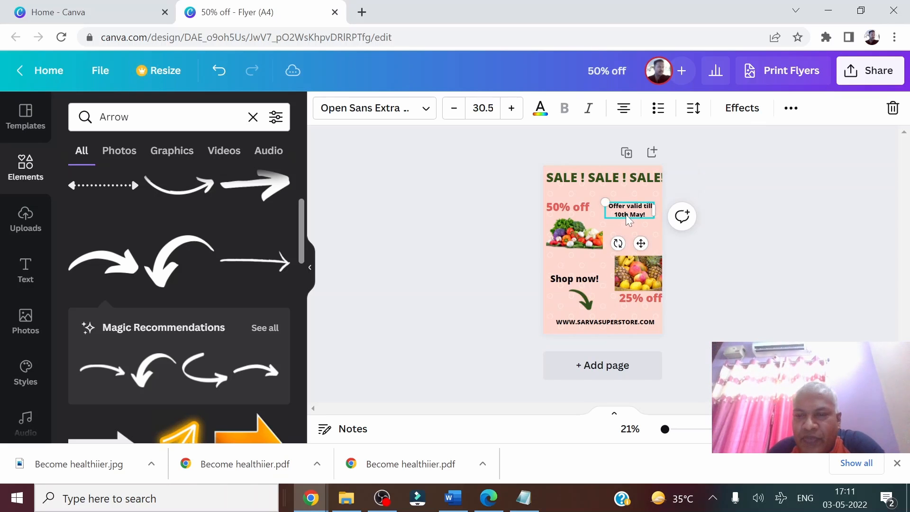
left_click_drag(649, 216, 657, 220)
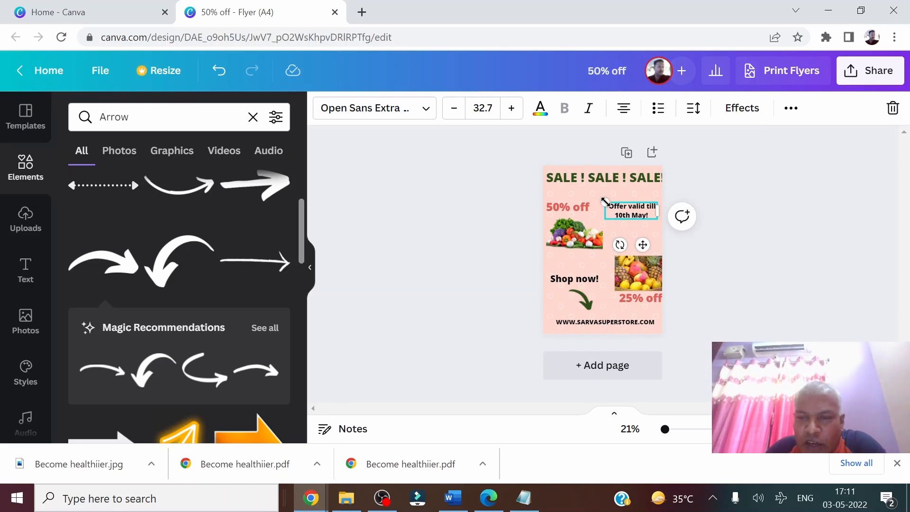
left_click_drag(604, 197, 633, 209)
left_click(733, 199)
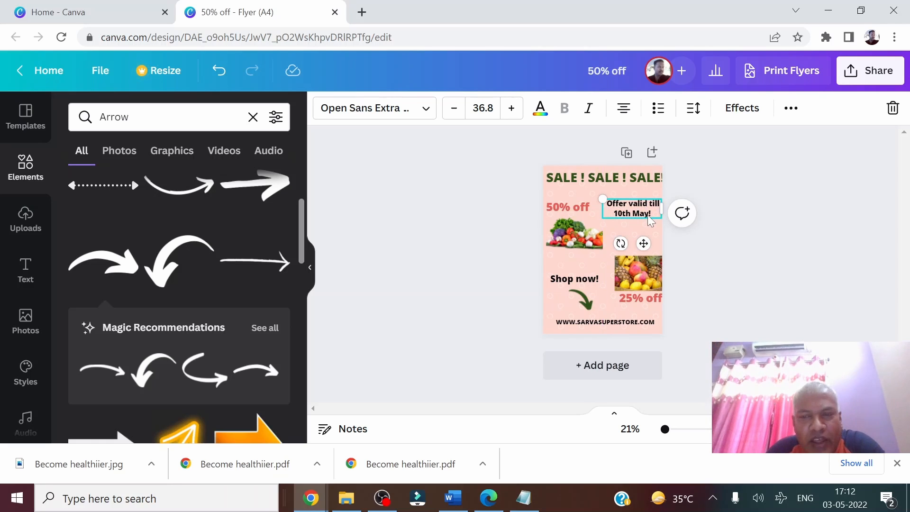
left_click(765, 191)
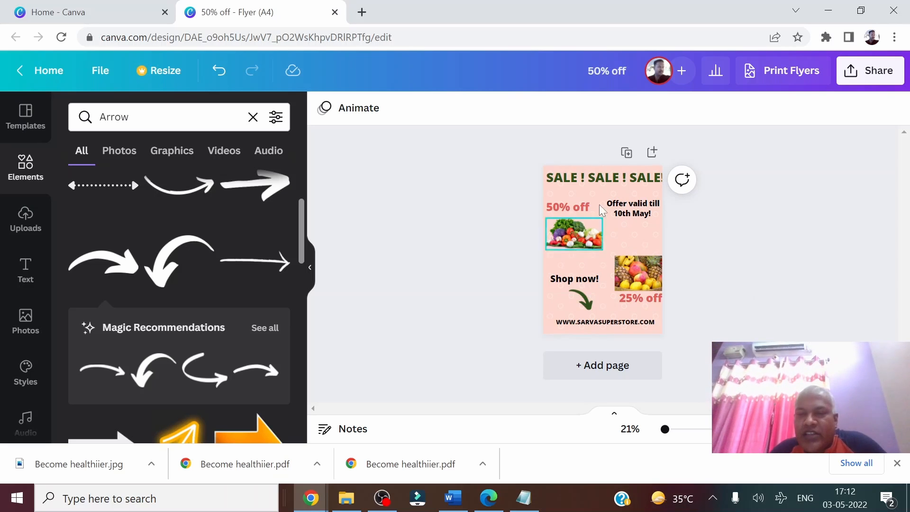
- Save the "50% off" flyer design
left_click(99, 72)
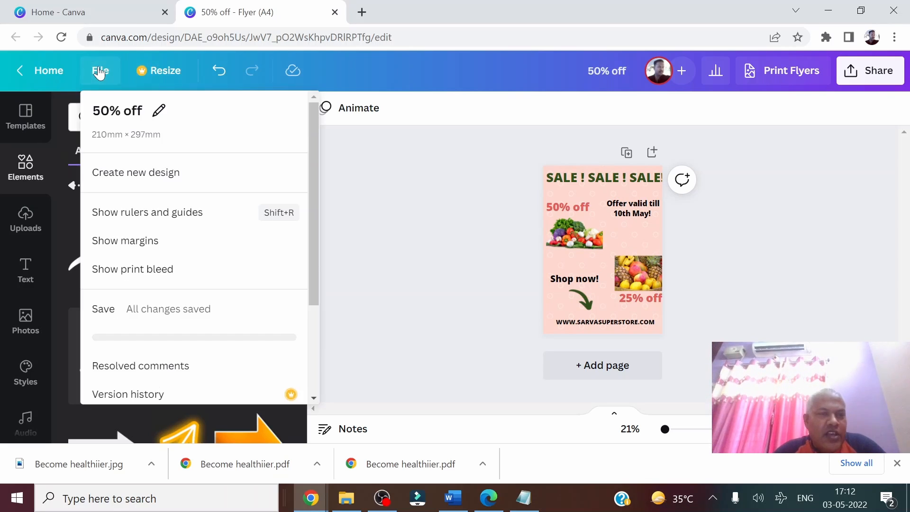
scroll(118, 223, "down", 3)
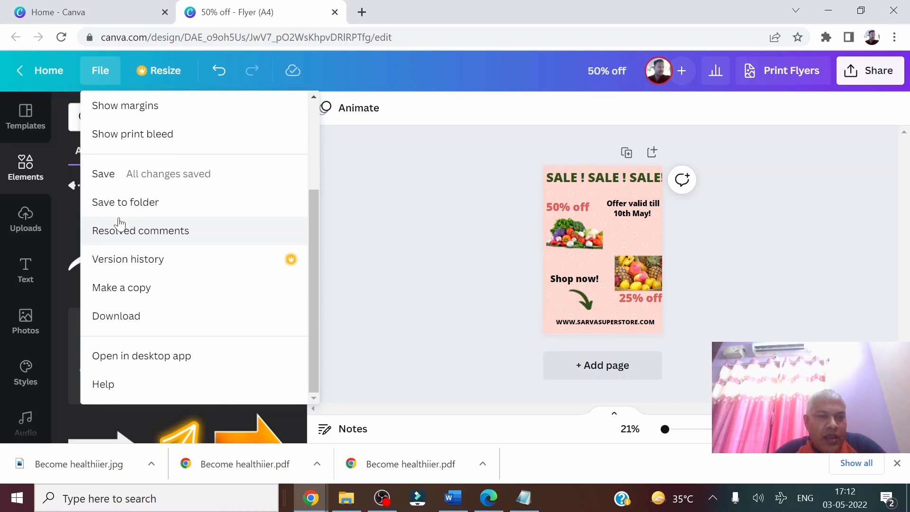
left_click(102, 177)
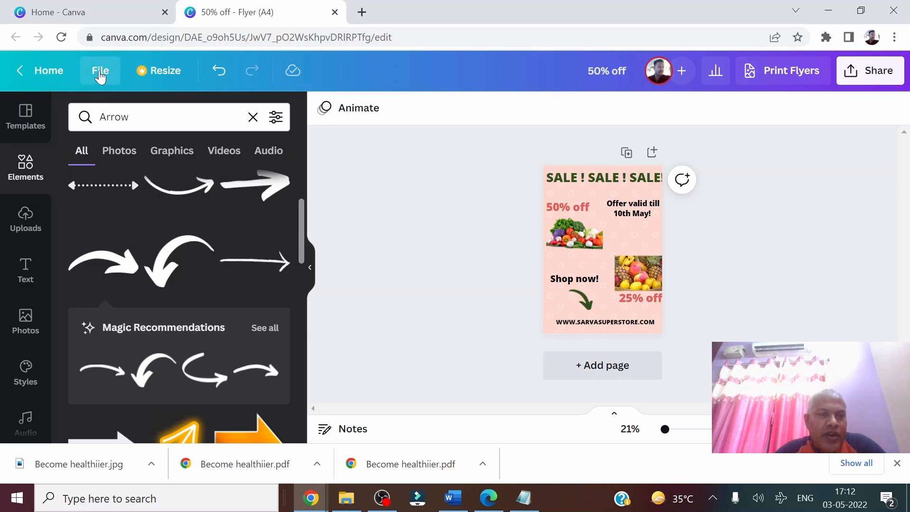
- Download the "50% off" flyer as a JPG image
left_click(100, 76)
scroll(128, 337, "down", 3)
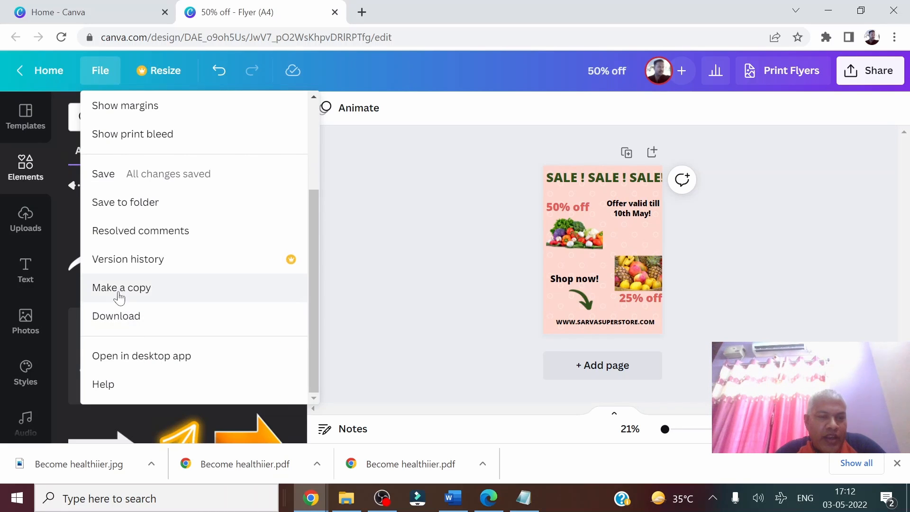
left_click(107, 317)
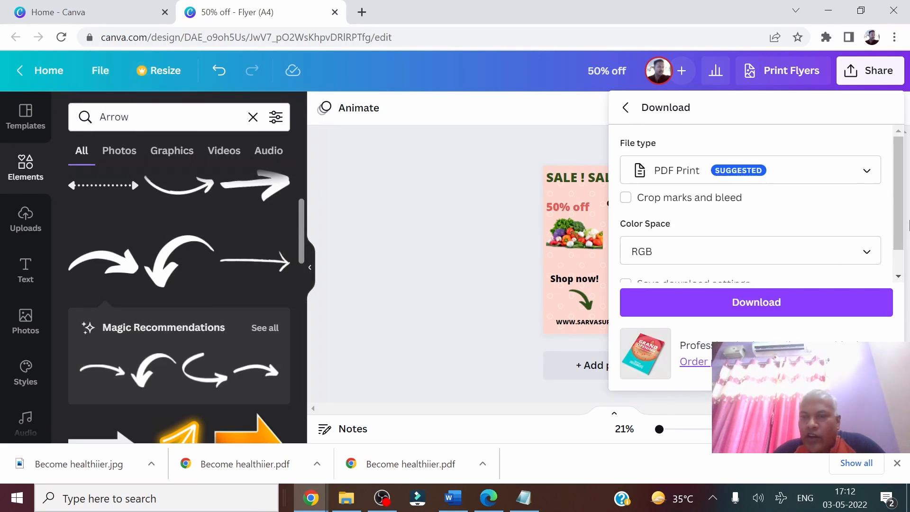
left_click(866, 170)
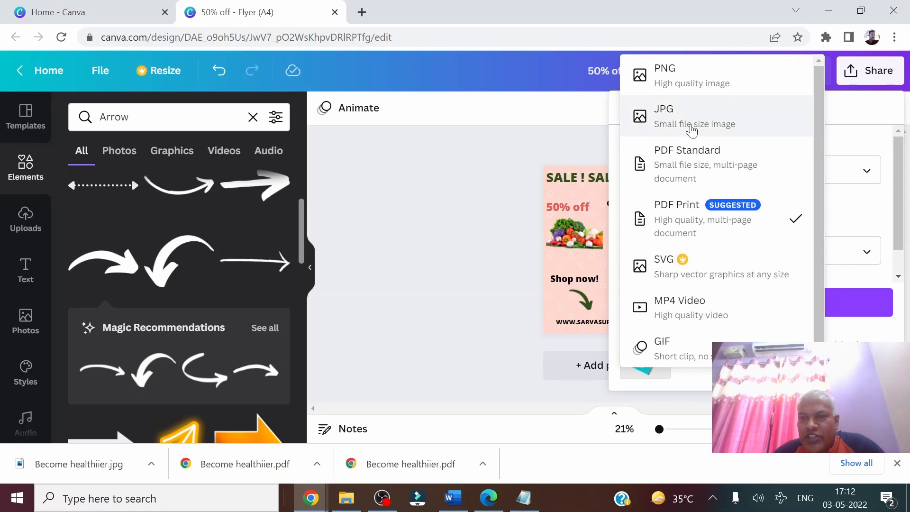
left_click(692, 129)
left_click(755, 303)
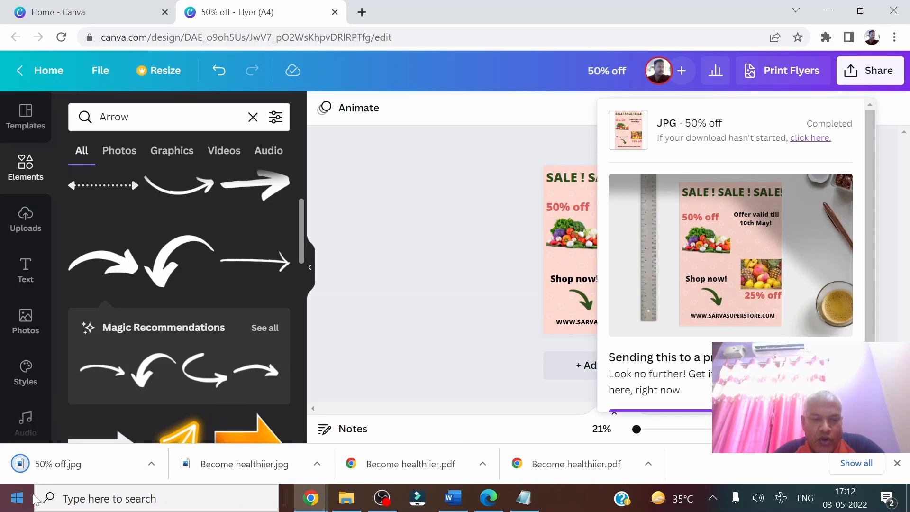
- Switch to File Explorer, refresh the Downloads folder and open the downloaded "50% off" JPG to check the flyer
left_click(347, 498)
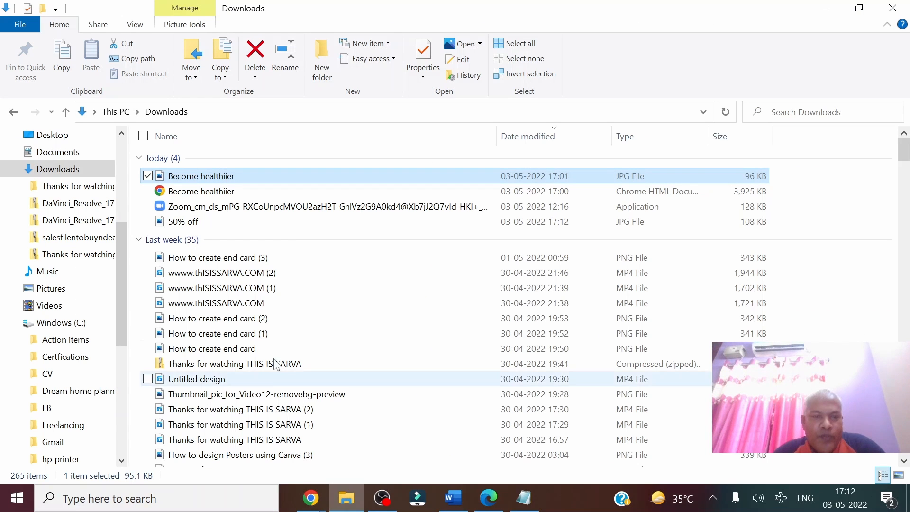
left_click(222, 110)
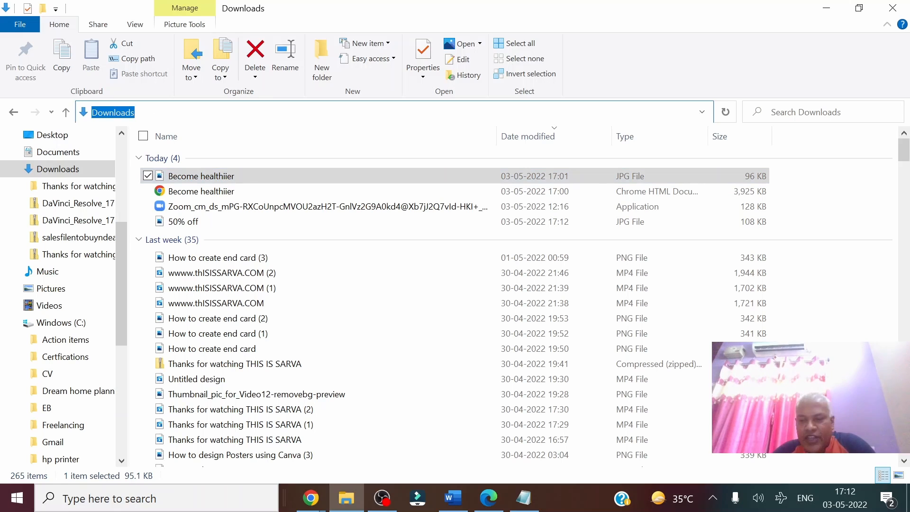
key("Return")
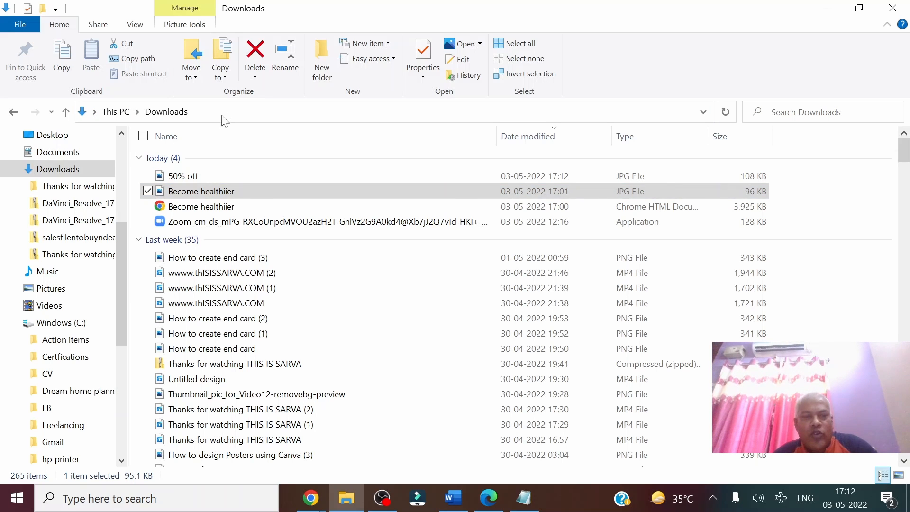
double_click(183, 176)
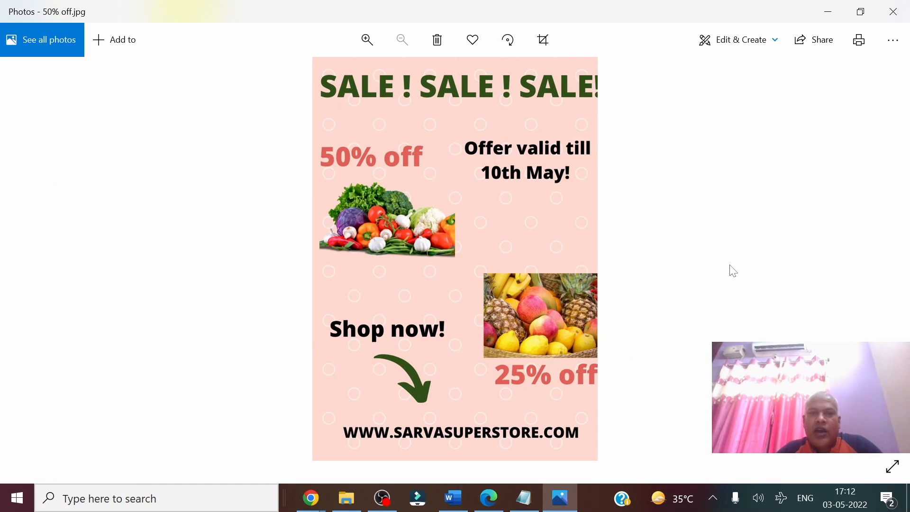